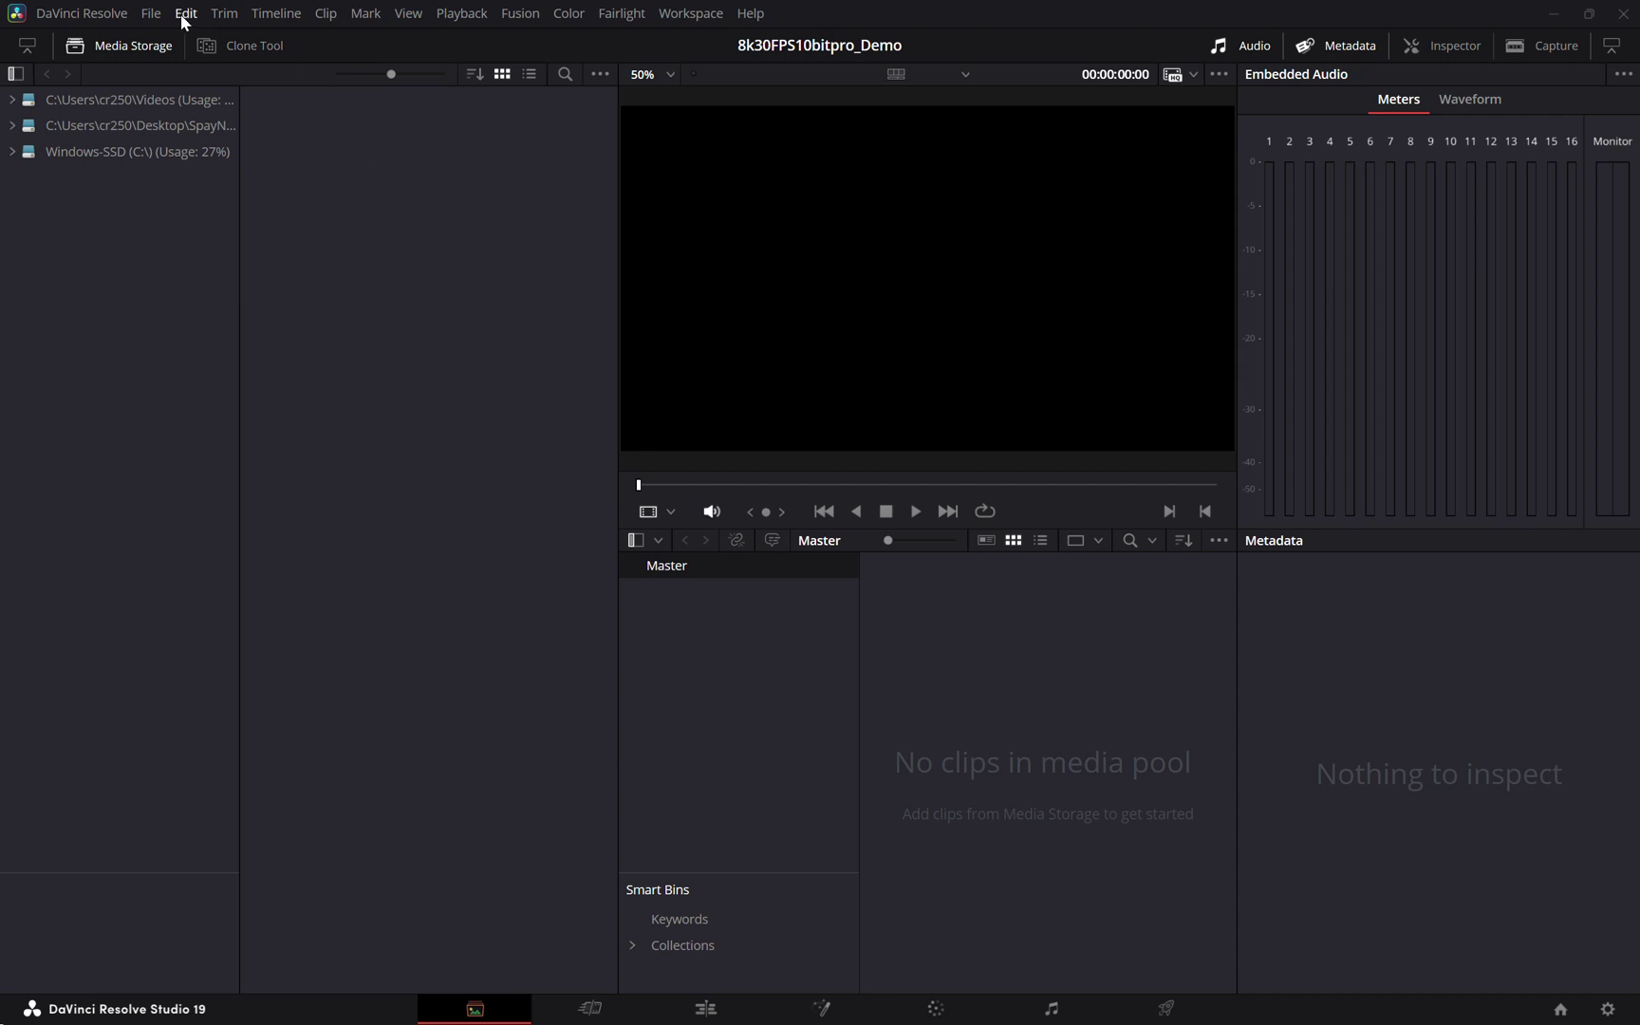
- In Master Settings, set the timeline resolution to Custom 7680 x 3840 and review the remaining options
click(151, 13)
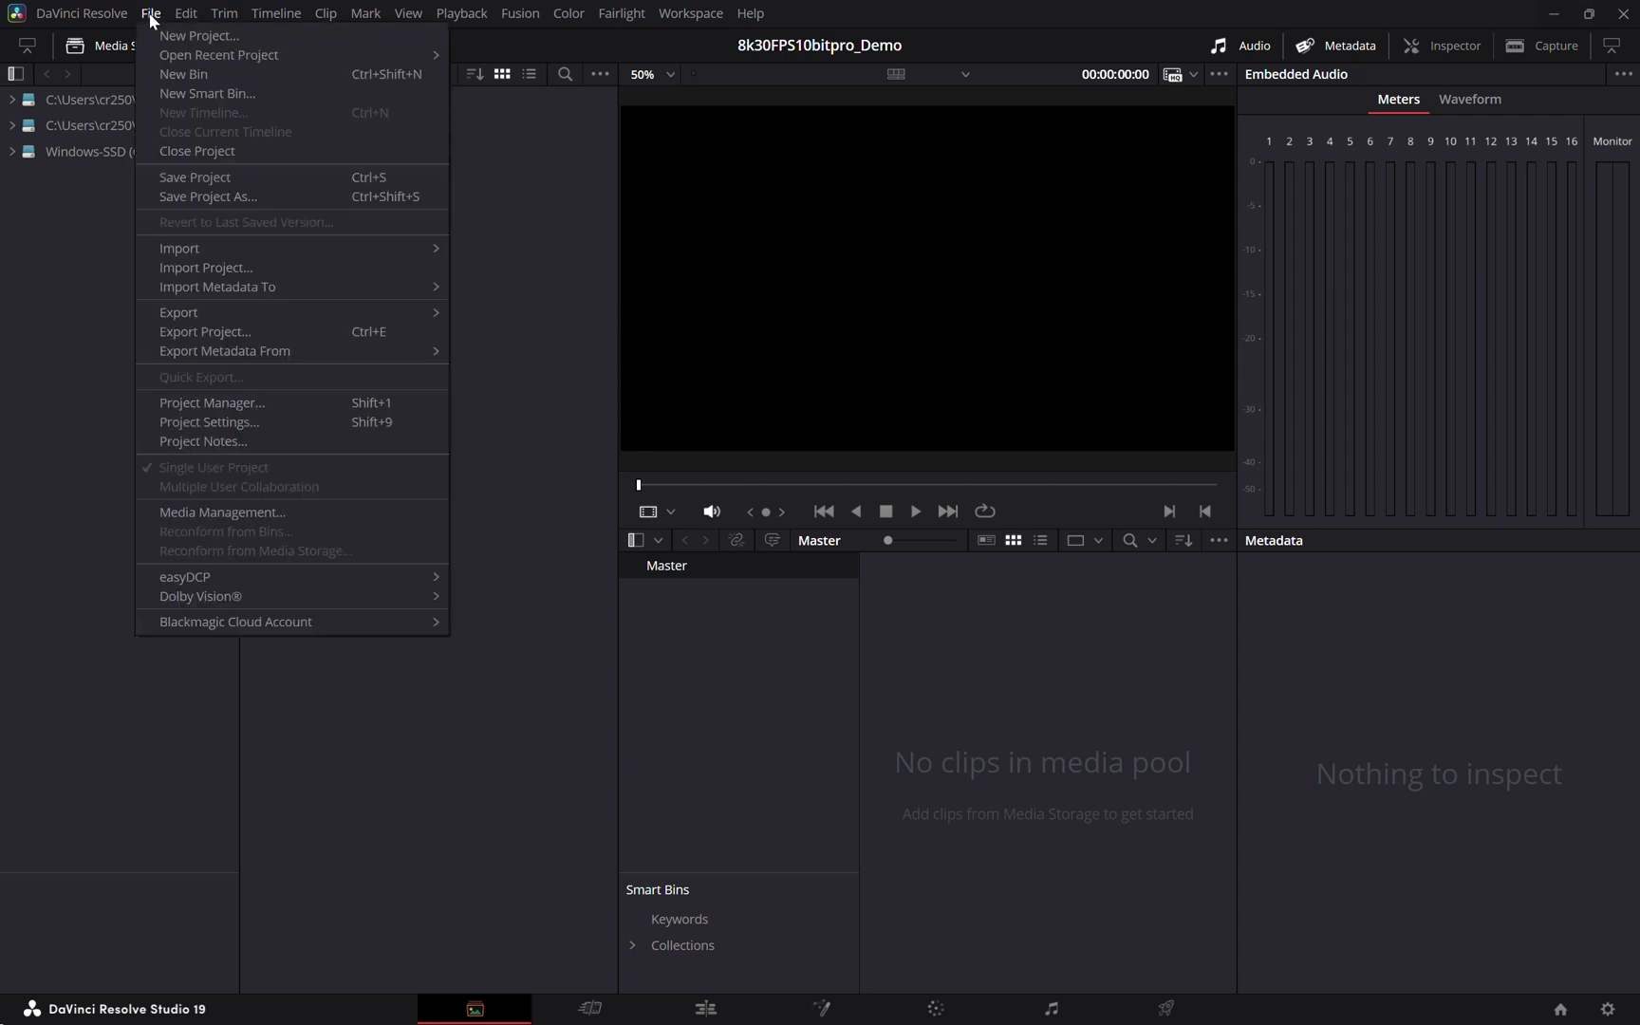
click(257, 422)
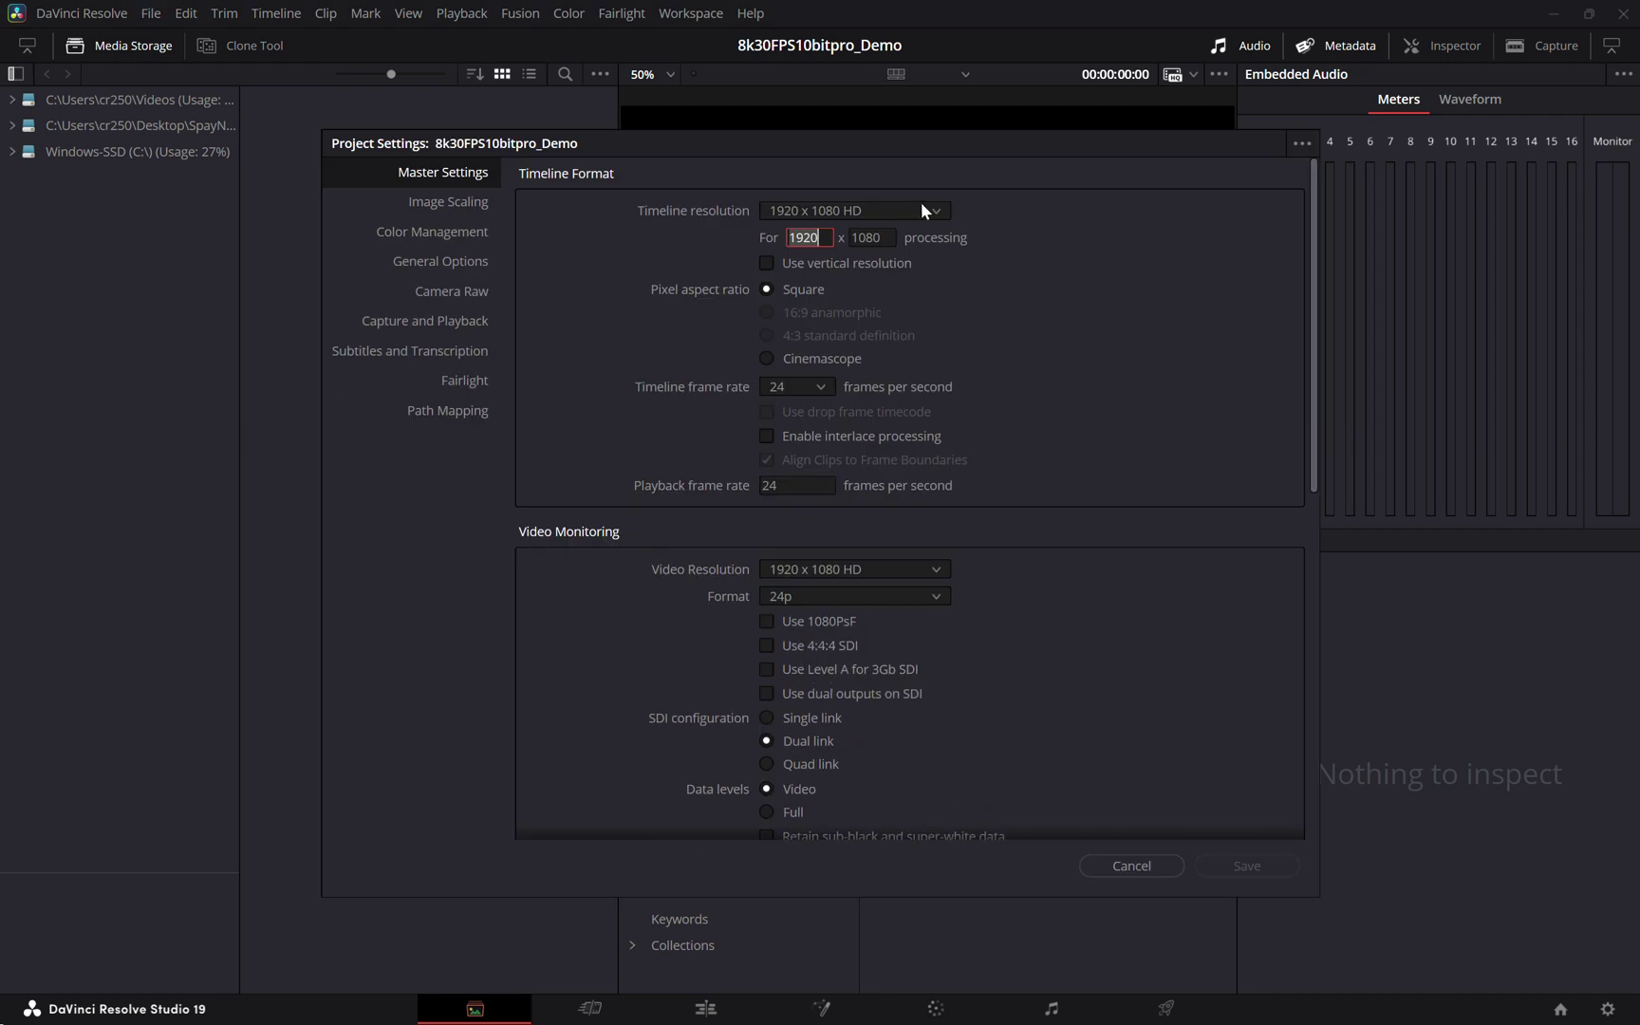
click(922, 203)
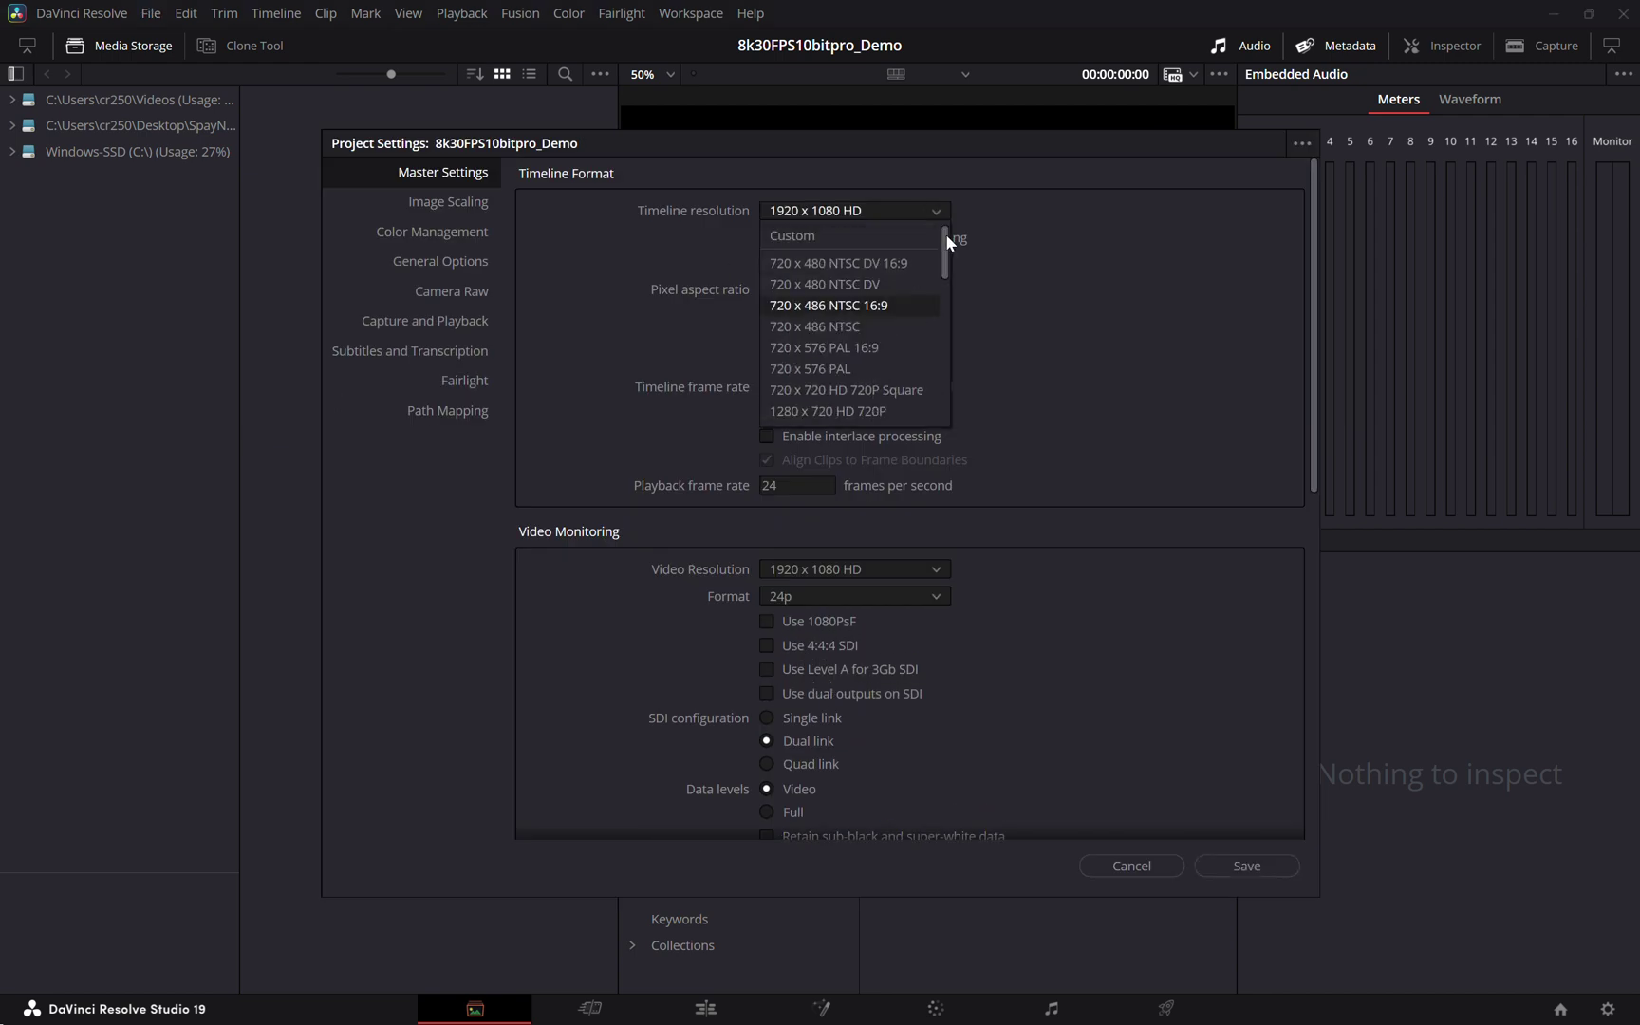
click(911, 235)
click(806, 238)
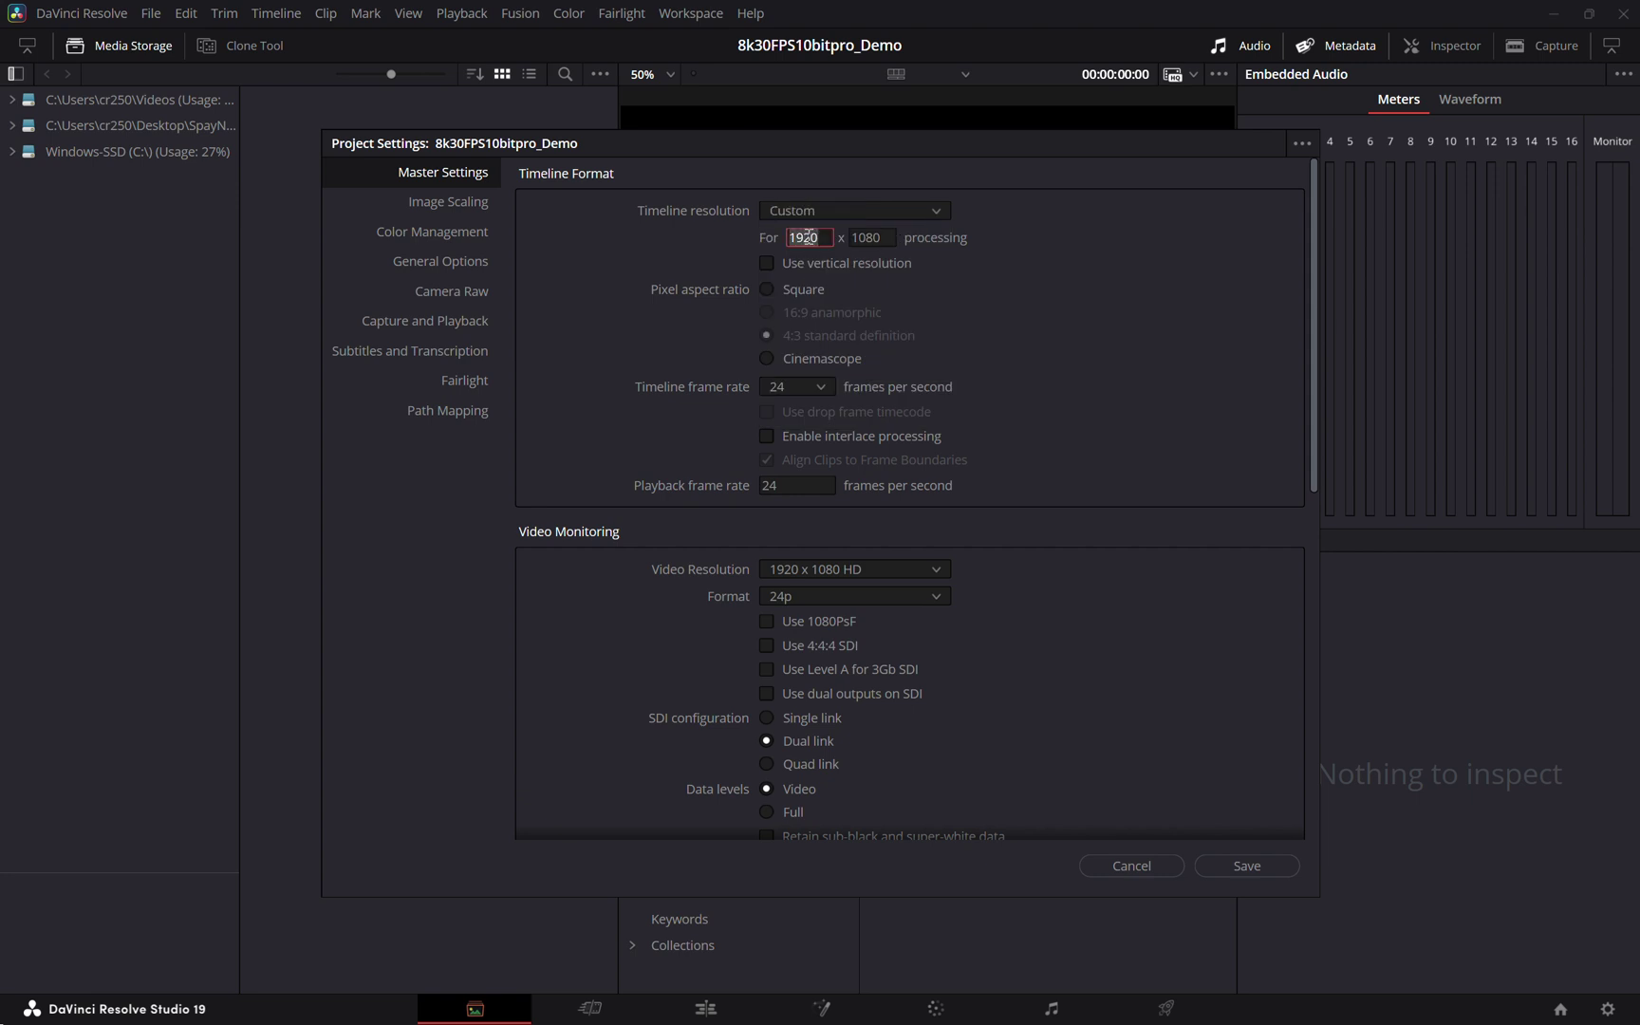
text(7680)
key(Tab)
text(3840)
scroll(1038, 481, down, 2)
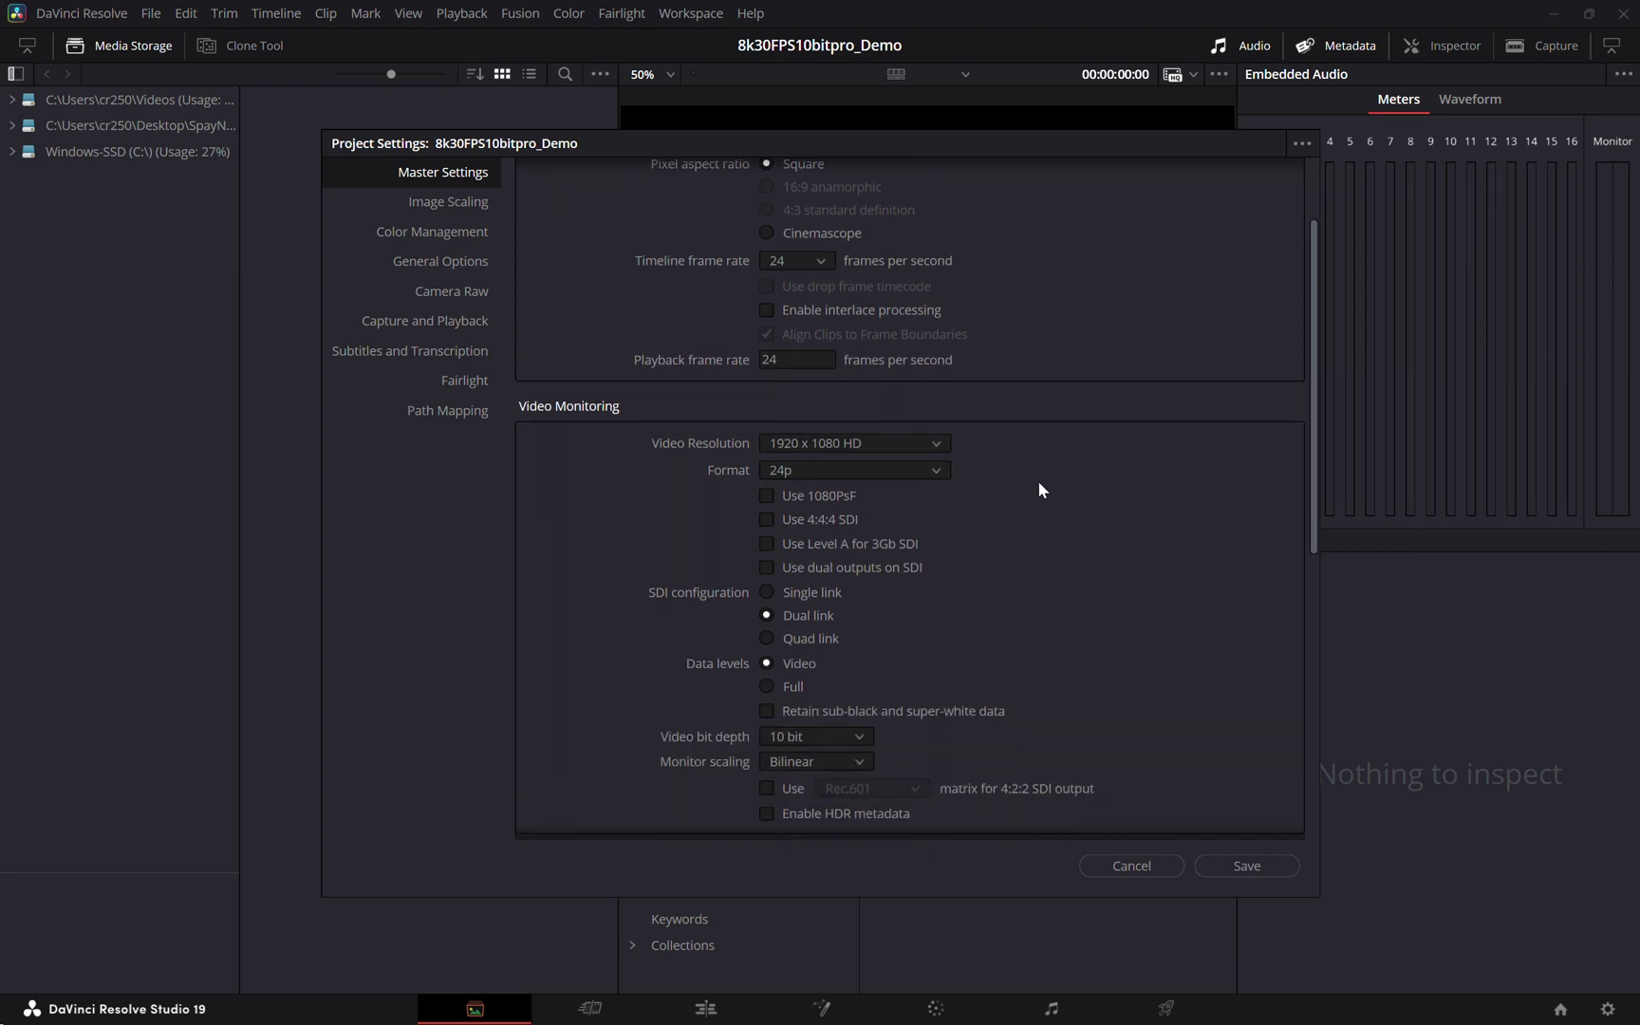
scroll(1039, 484, down, 3)
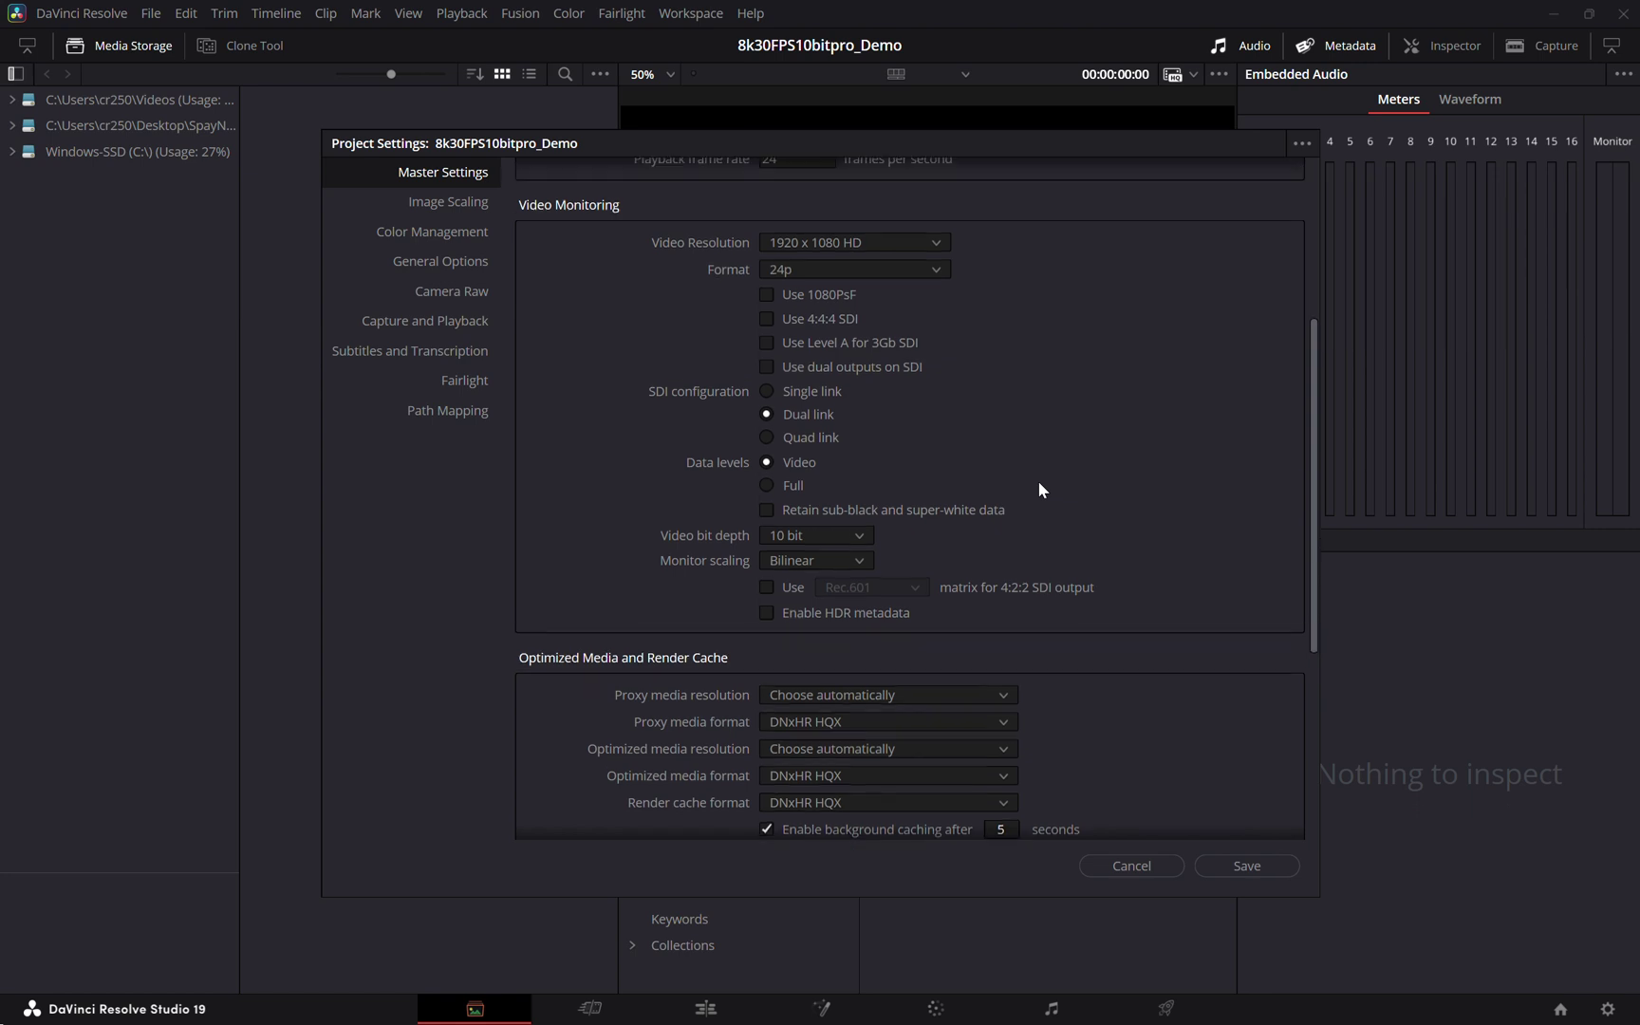
scroll(1038, 481, down, 1)
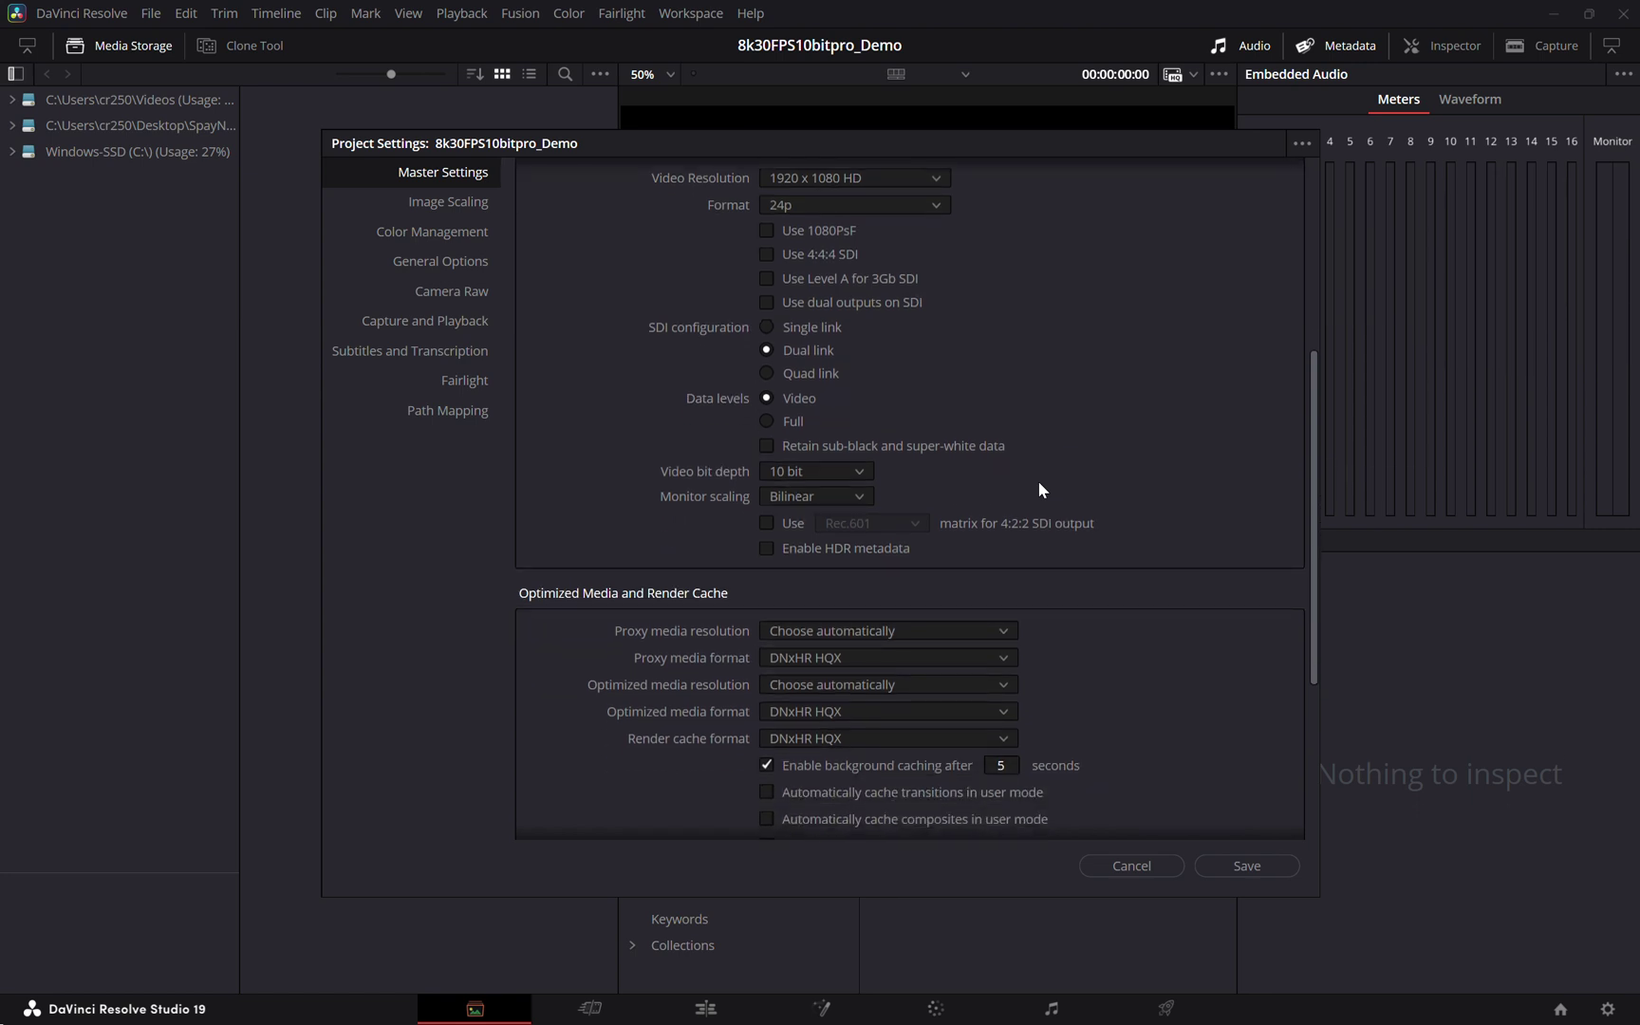
scroll(1039, 490, down, 1)
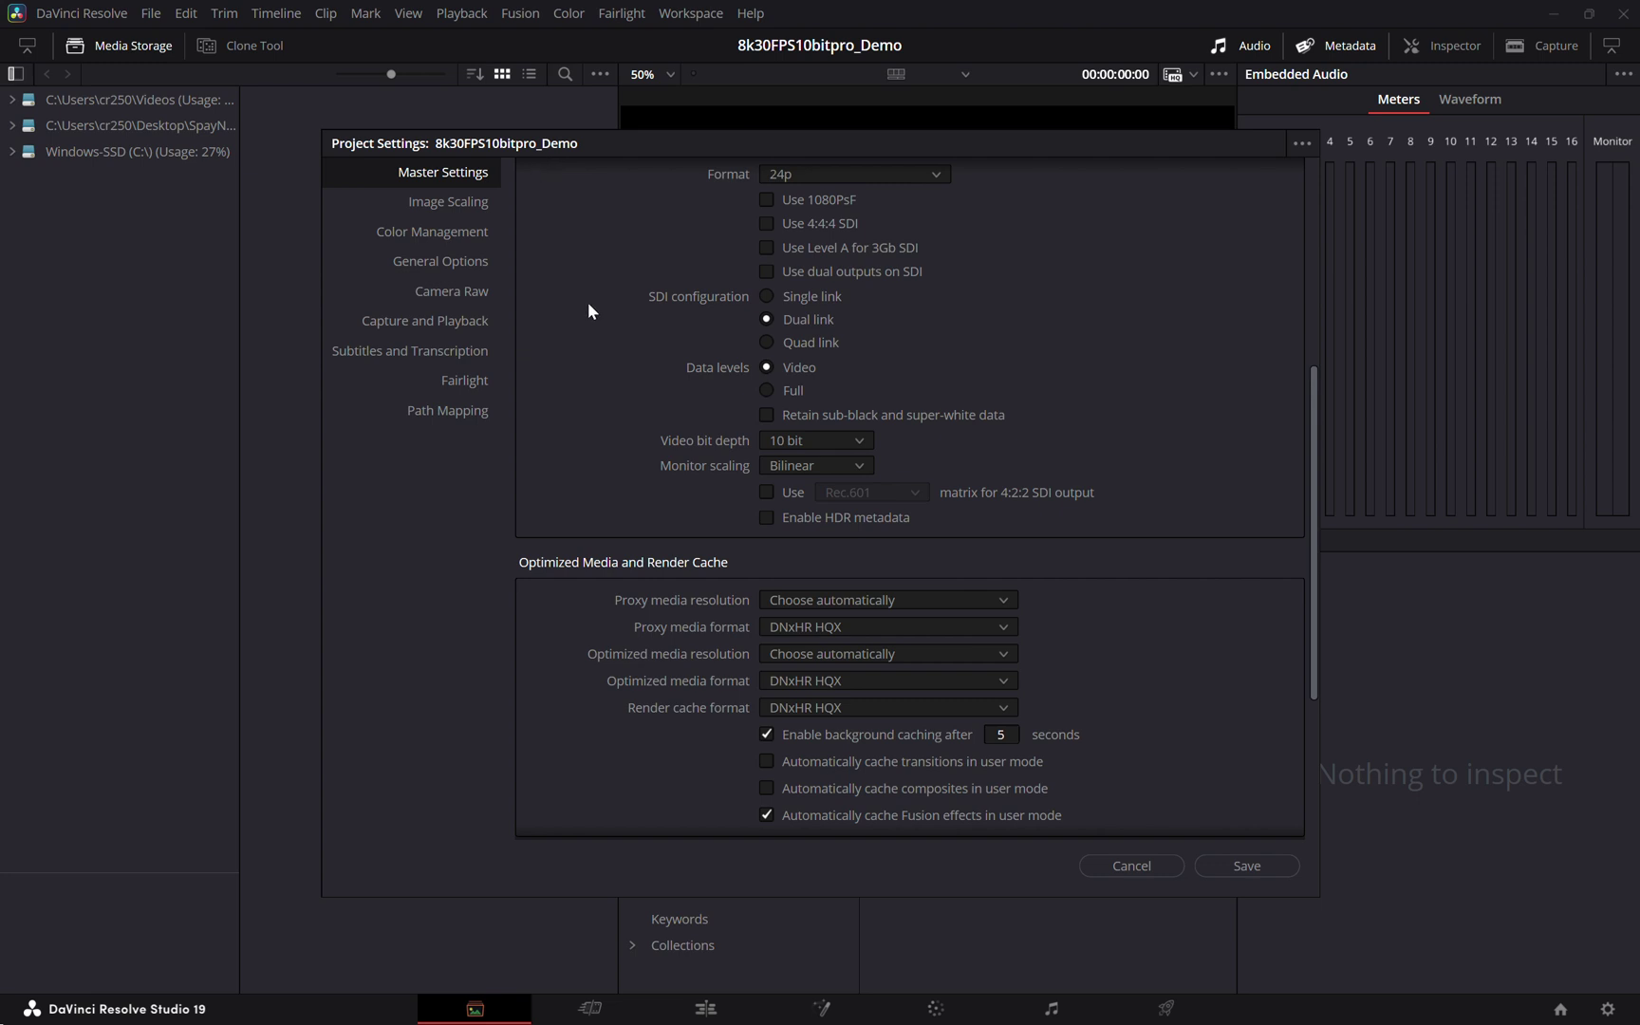
- In Image Scaling, keep Input Scaling's mismatched resolution files at Scale entire image to fit
click(475, 205)
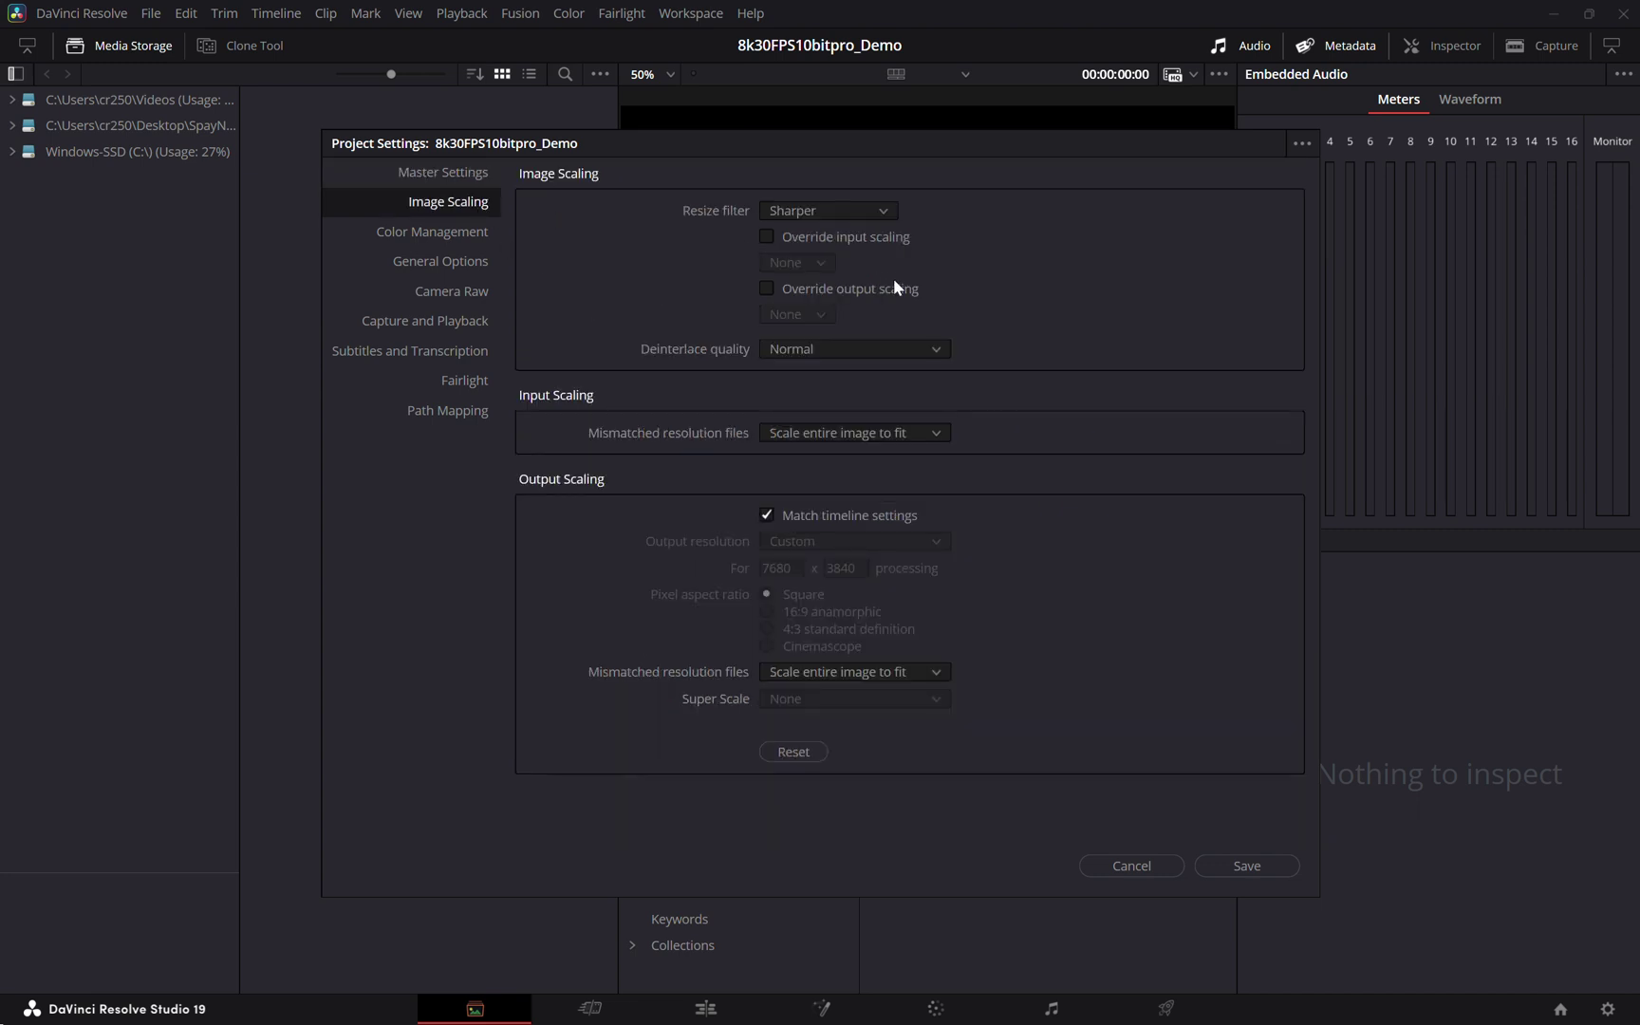
click(939, 433)
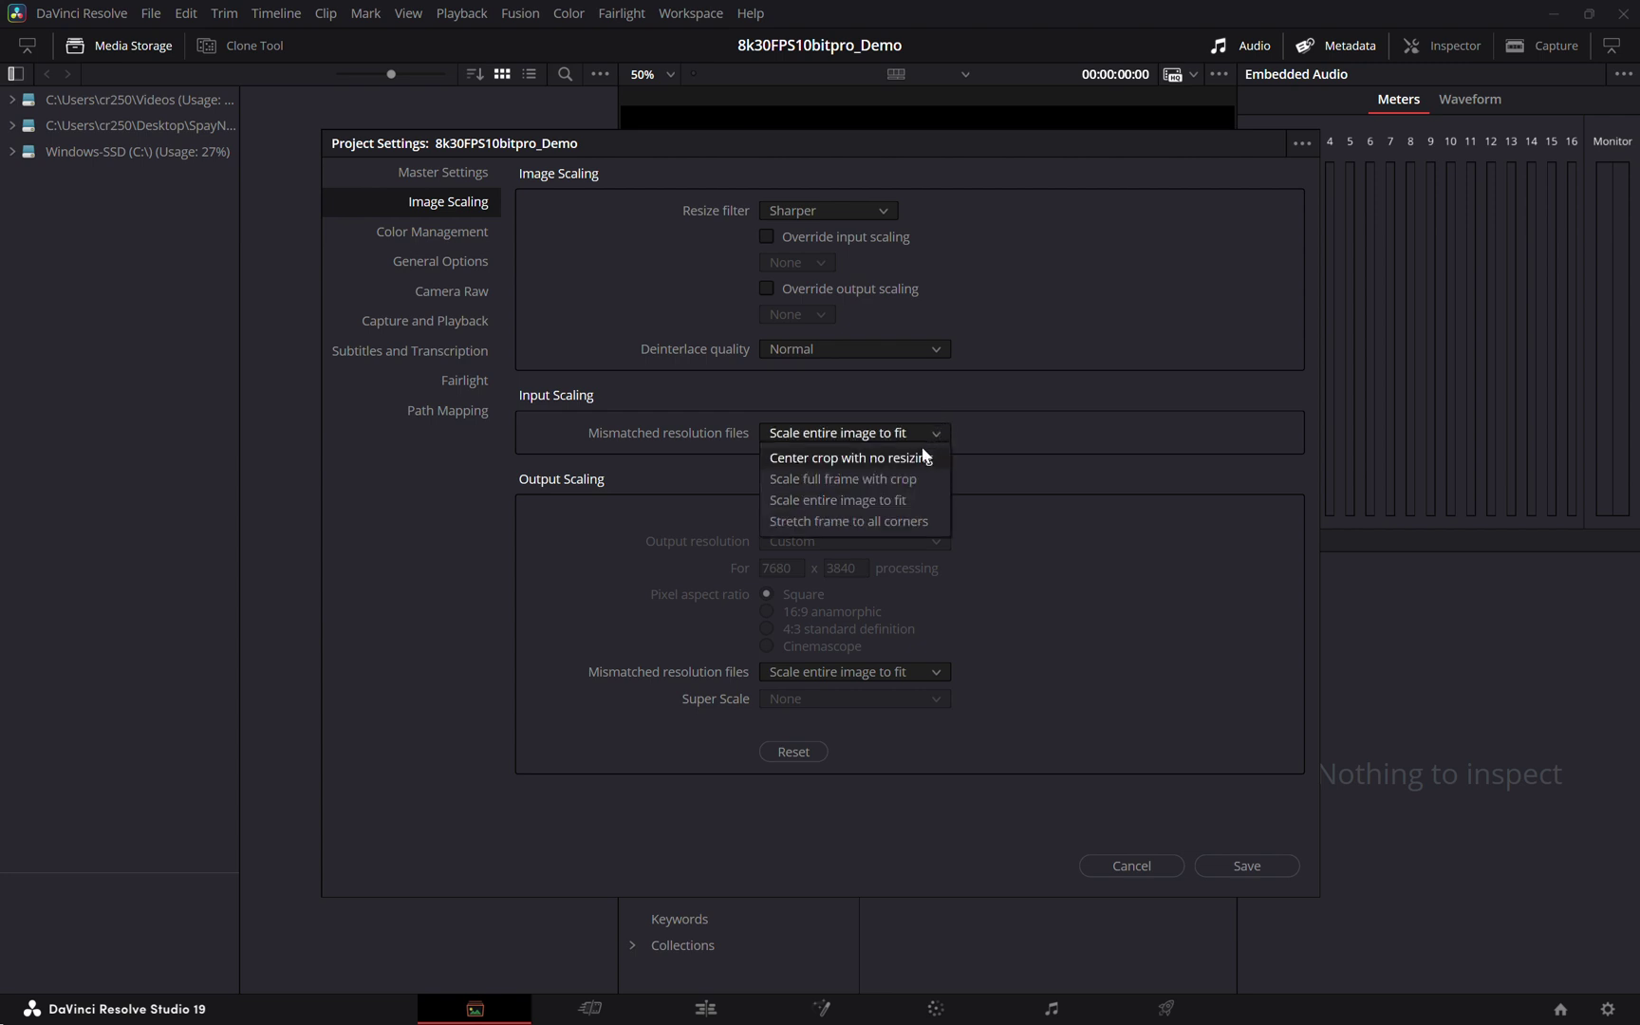
click(874, 501)
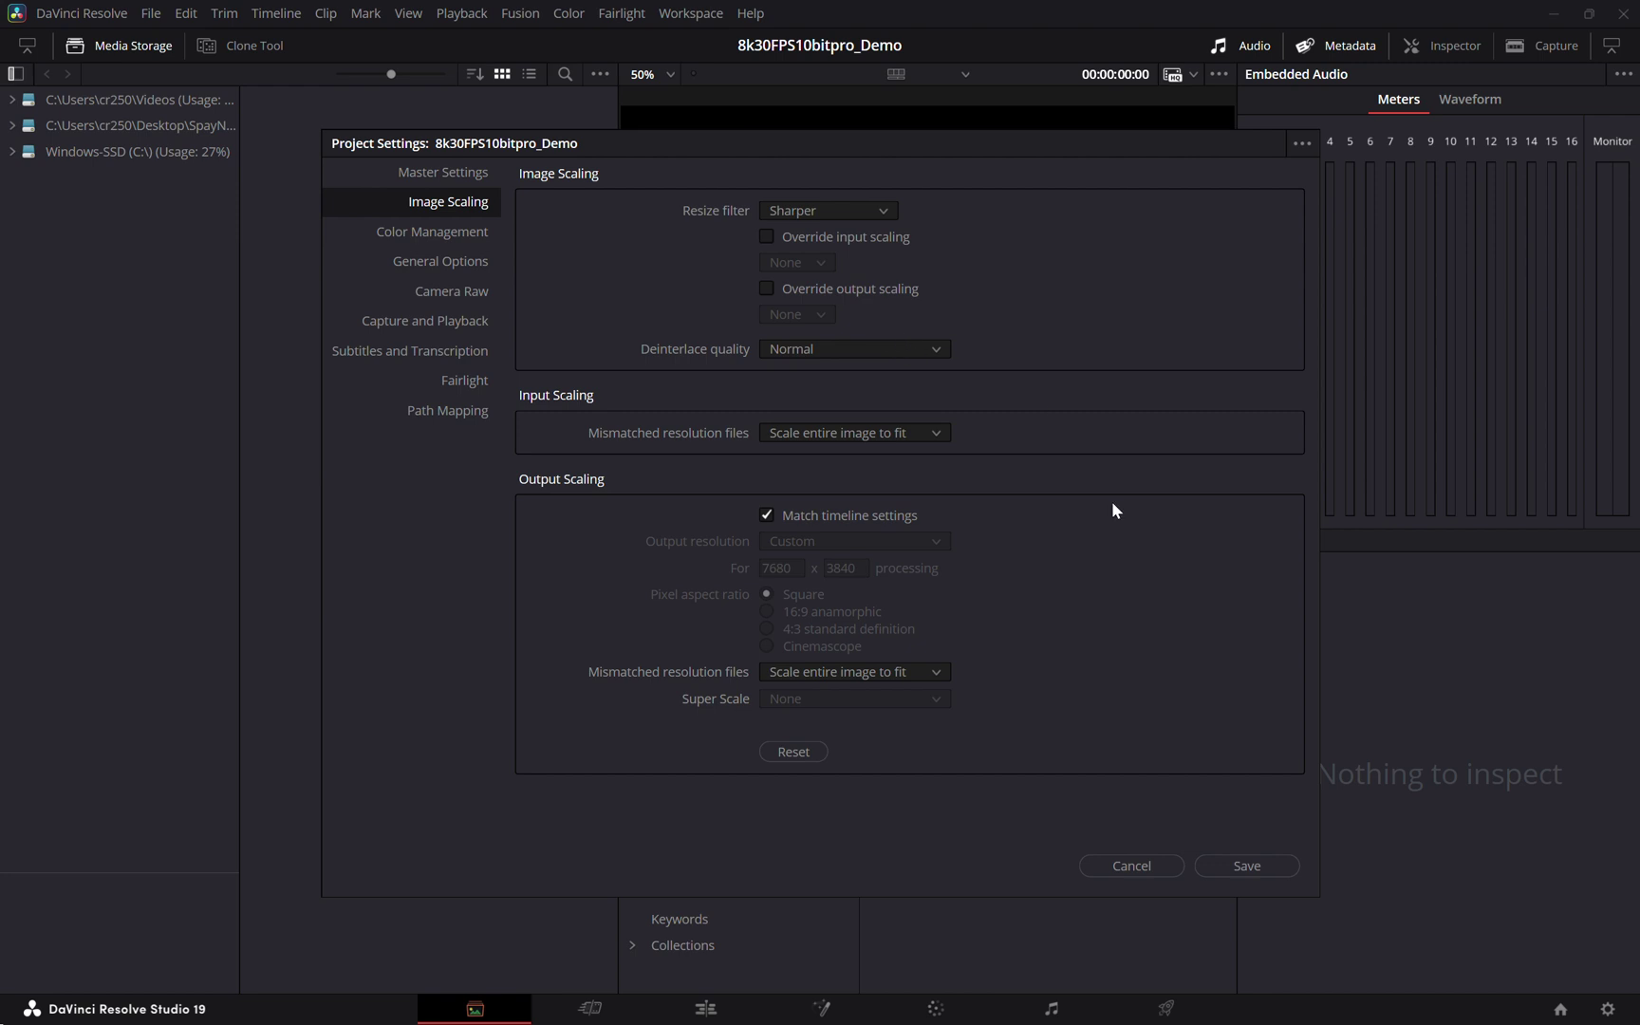
- Save the settings, then import 8k30fps10bitpro.MP4 from Qoocam 3 Ultra > raw vids > OG Test Vids
click(1255, 865)
right_click(1029, 760)
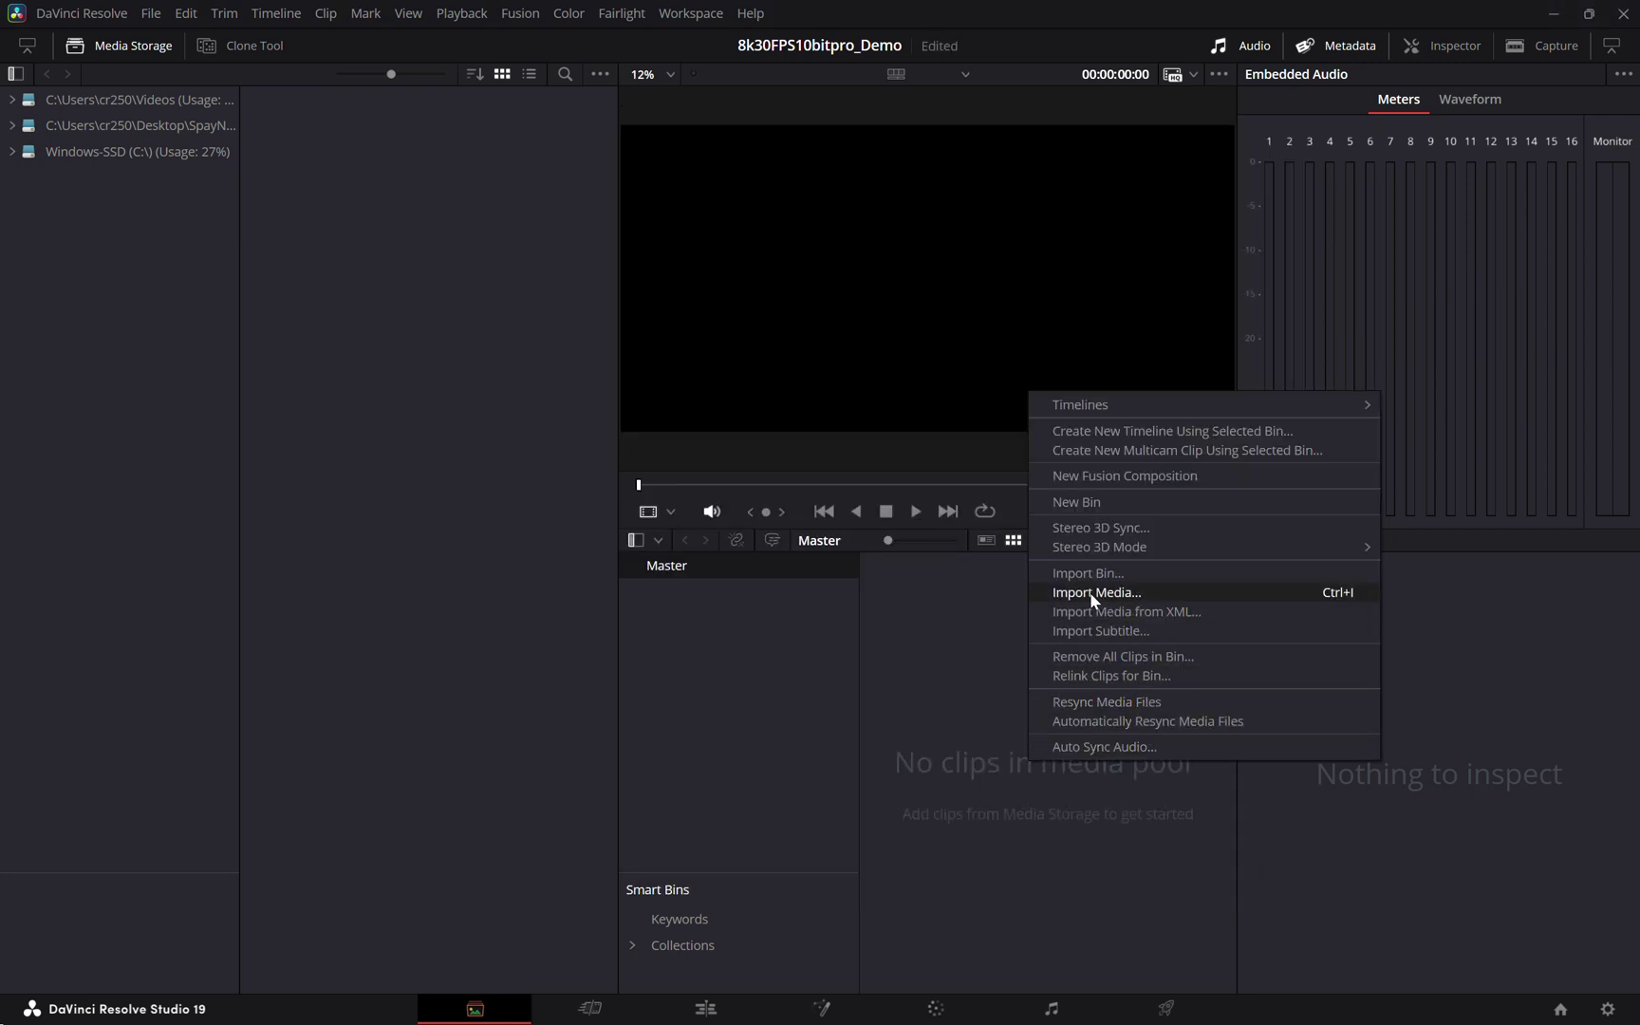
click(1131, 595)
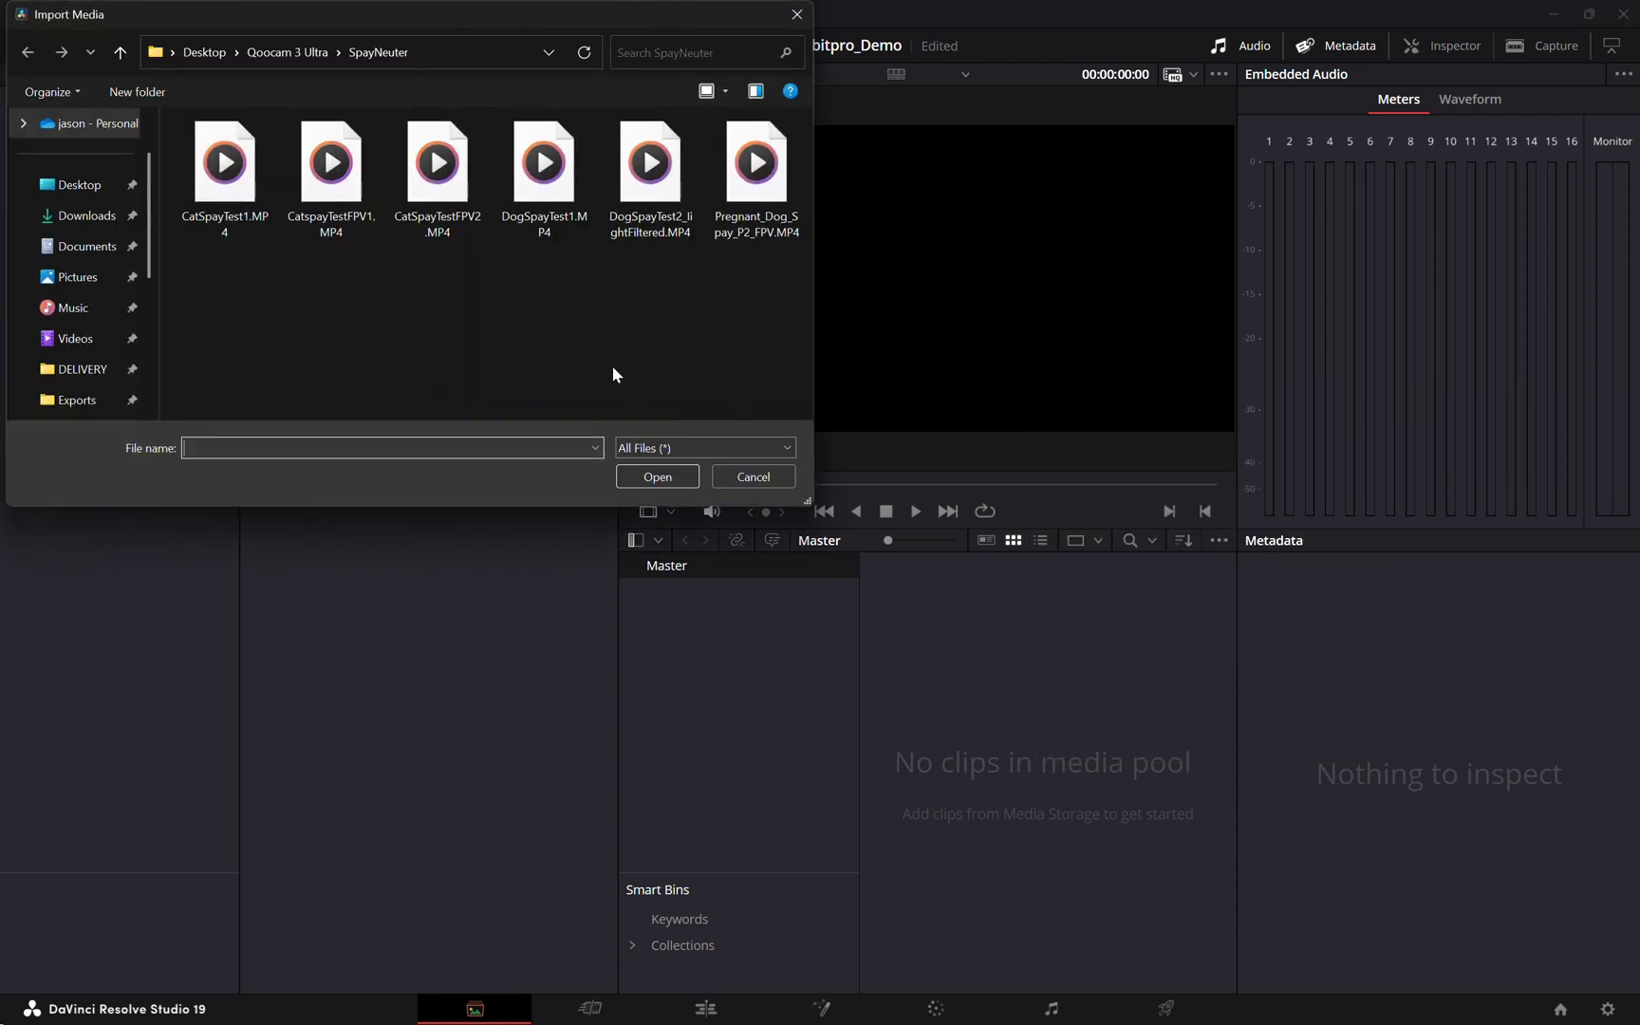
click(299, 52)
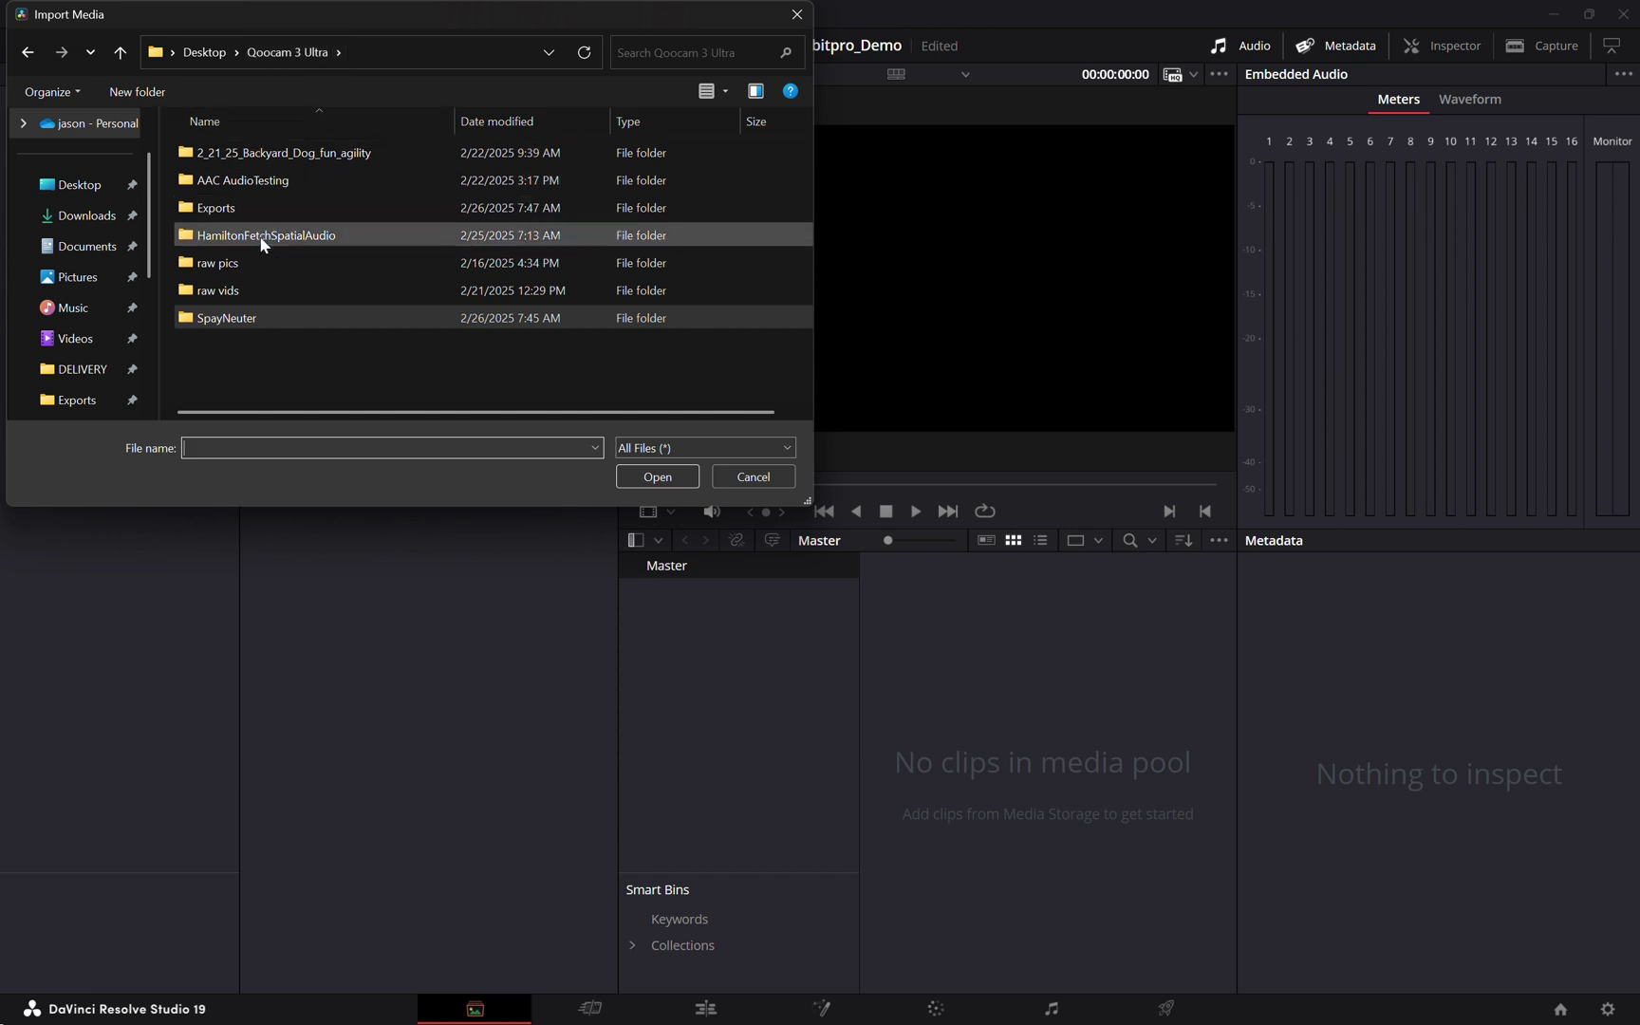
double_click(252, 286)
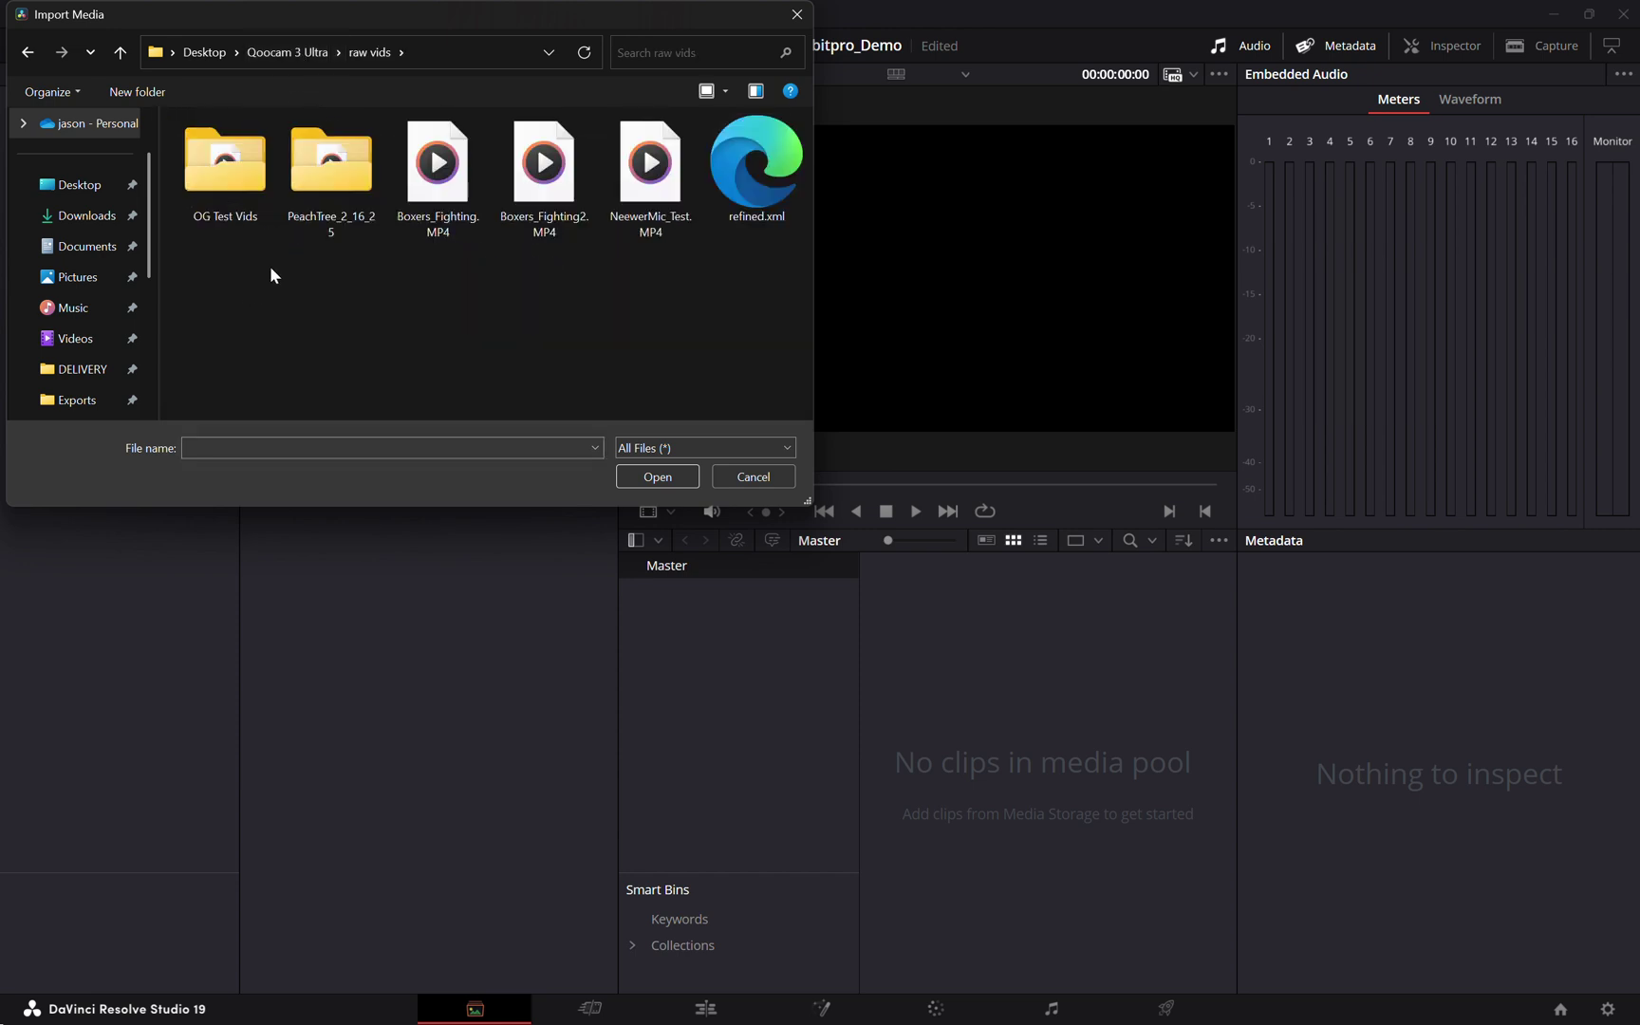
double_click(245, 186)
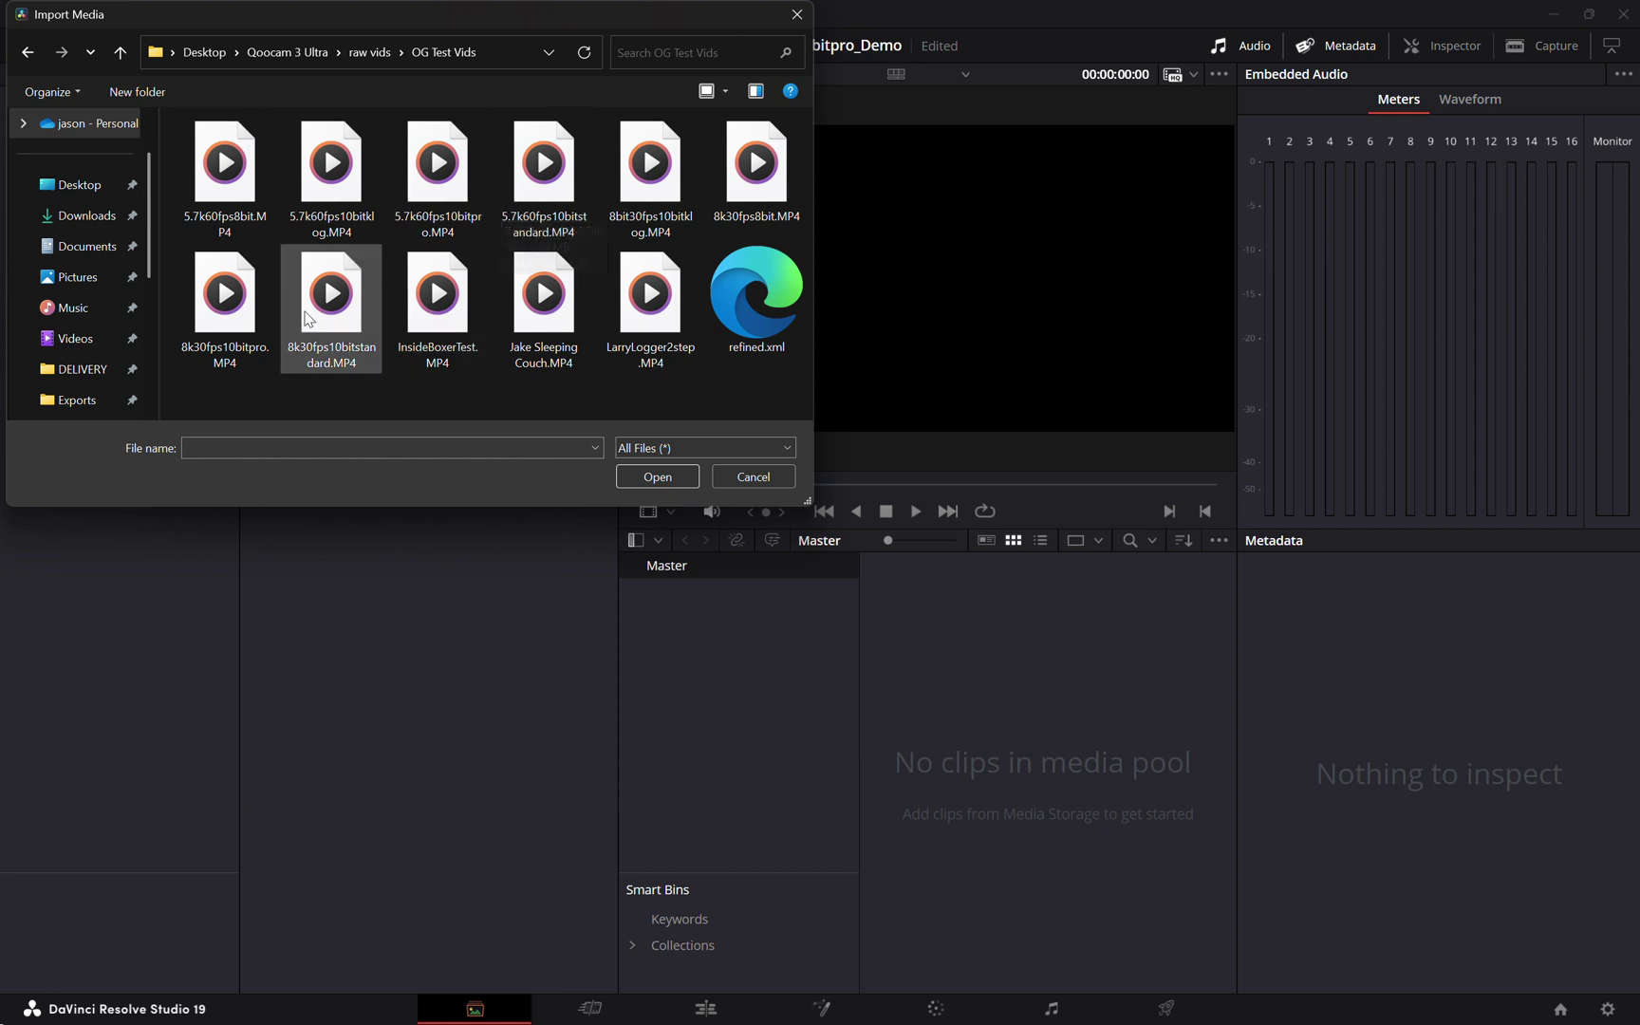
double_click(228, 304)
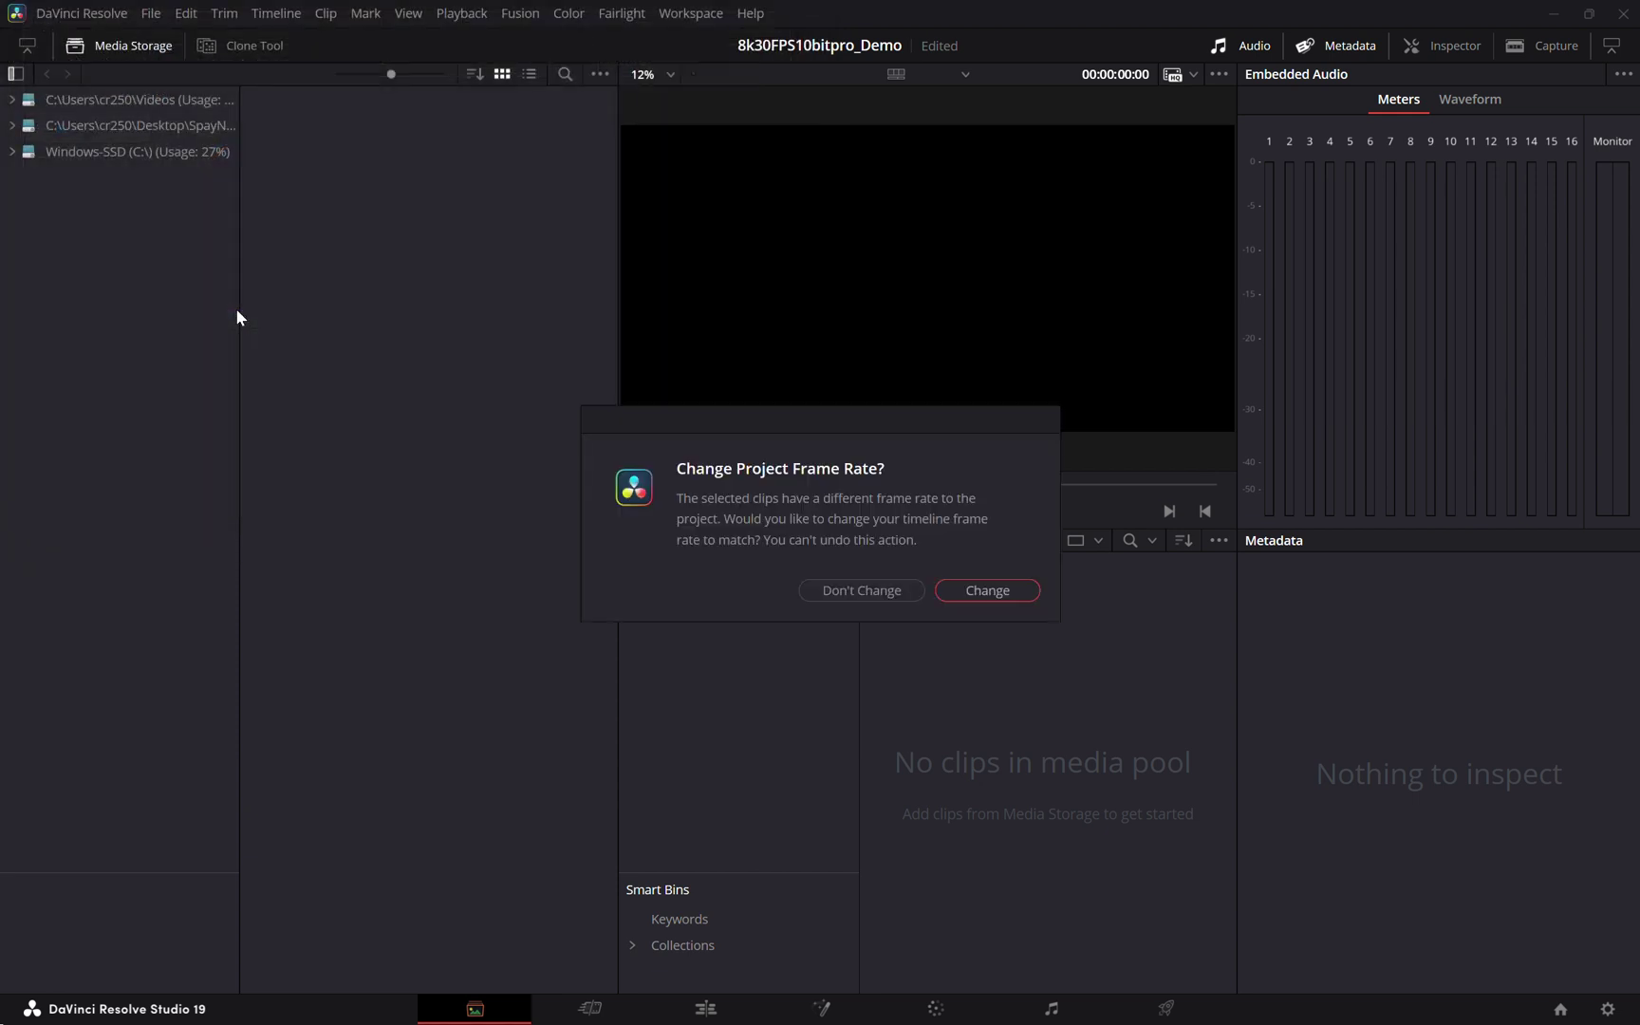
- Accept the clip's frame rate, create Timeline 1 from 8k30fps10bitpro.MP4 and open it on the Edit page
click(987, 591)
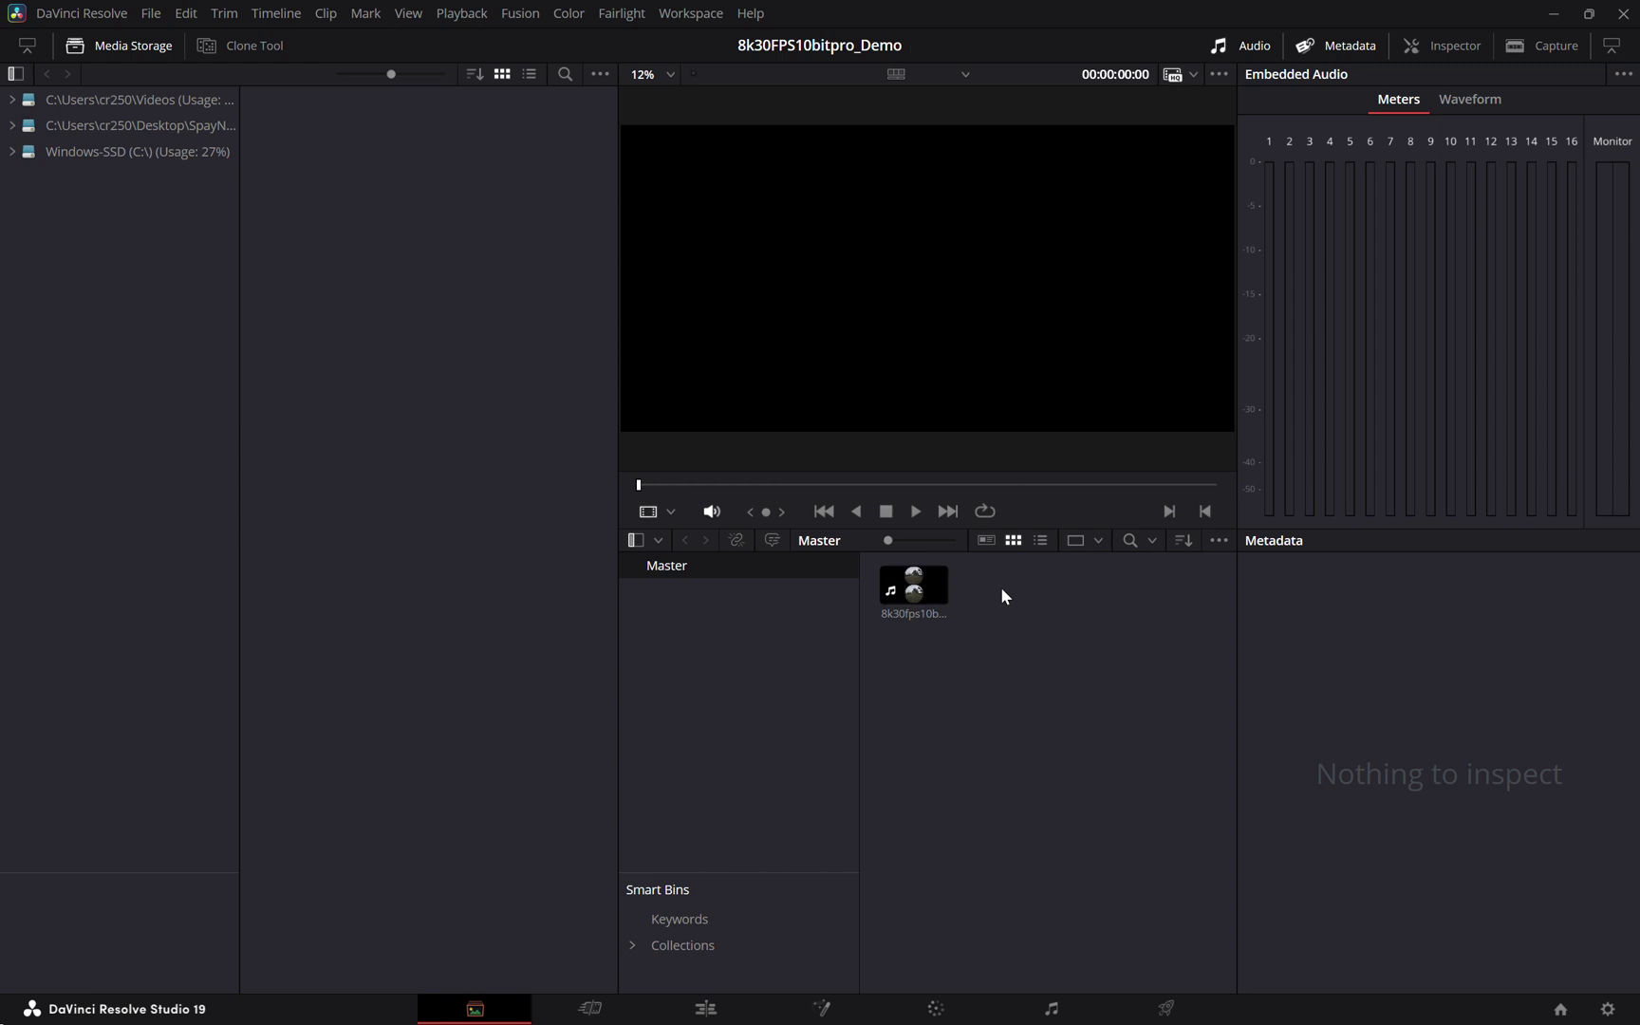
right_click(912, 595)
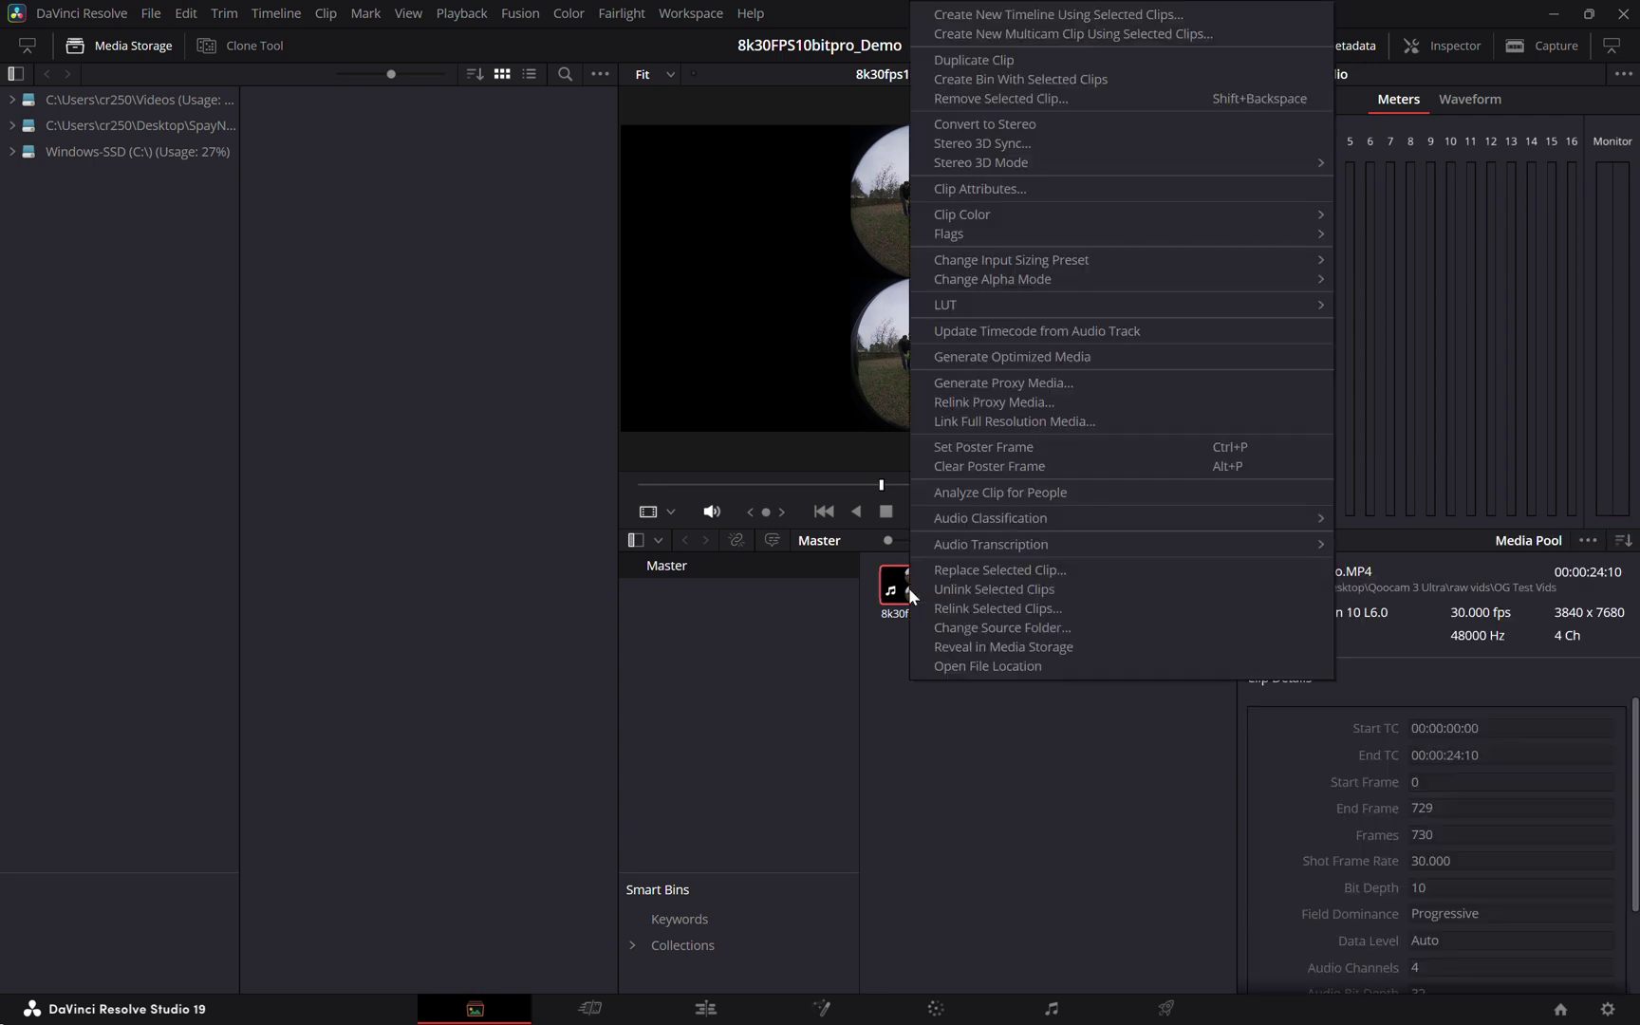
click(1140, 15)
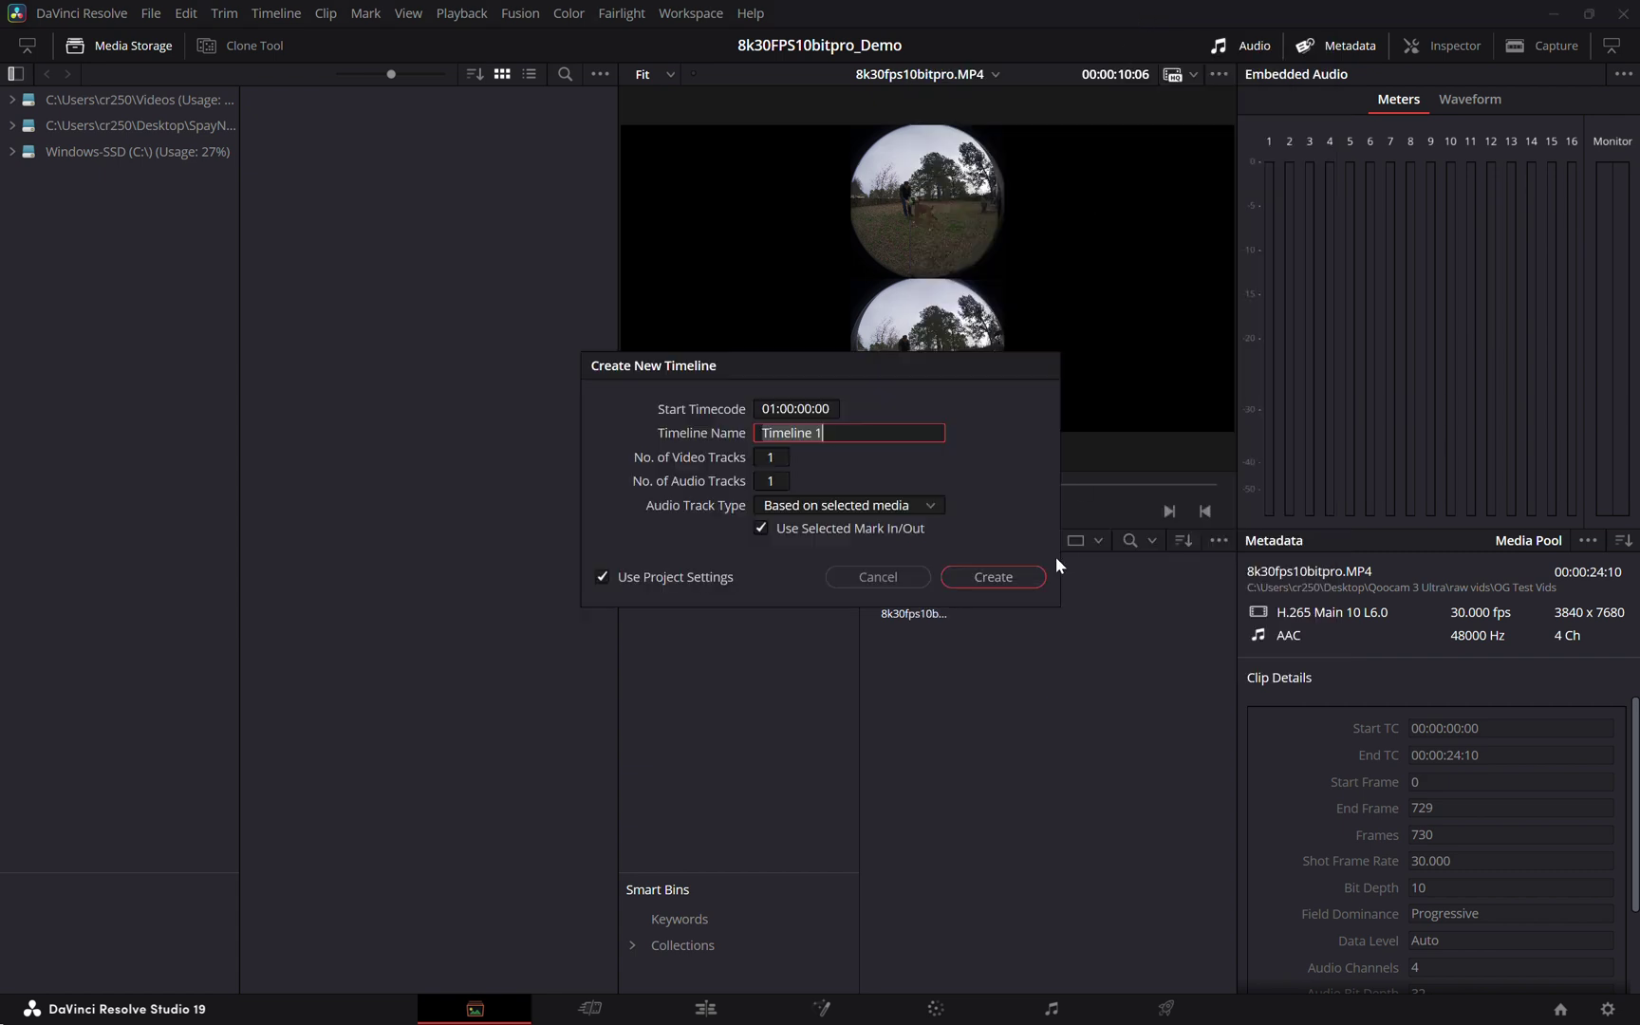
click(1030, 575)
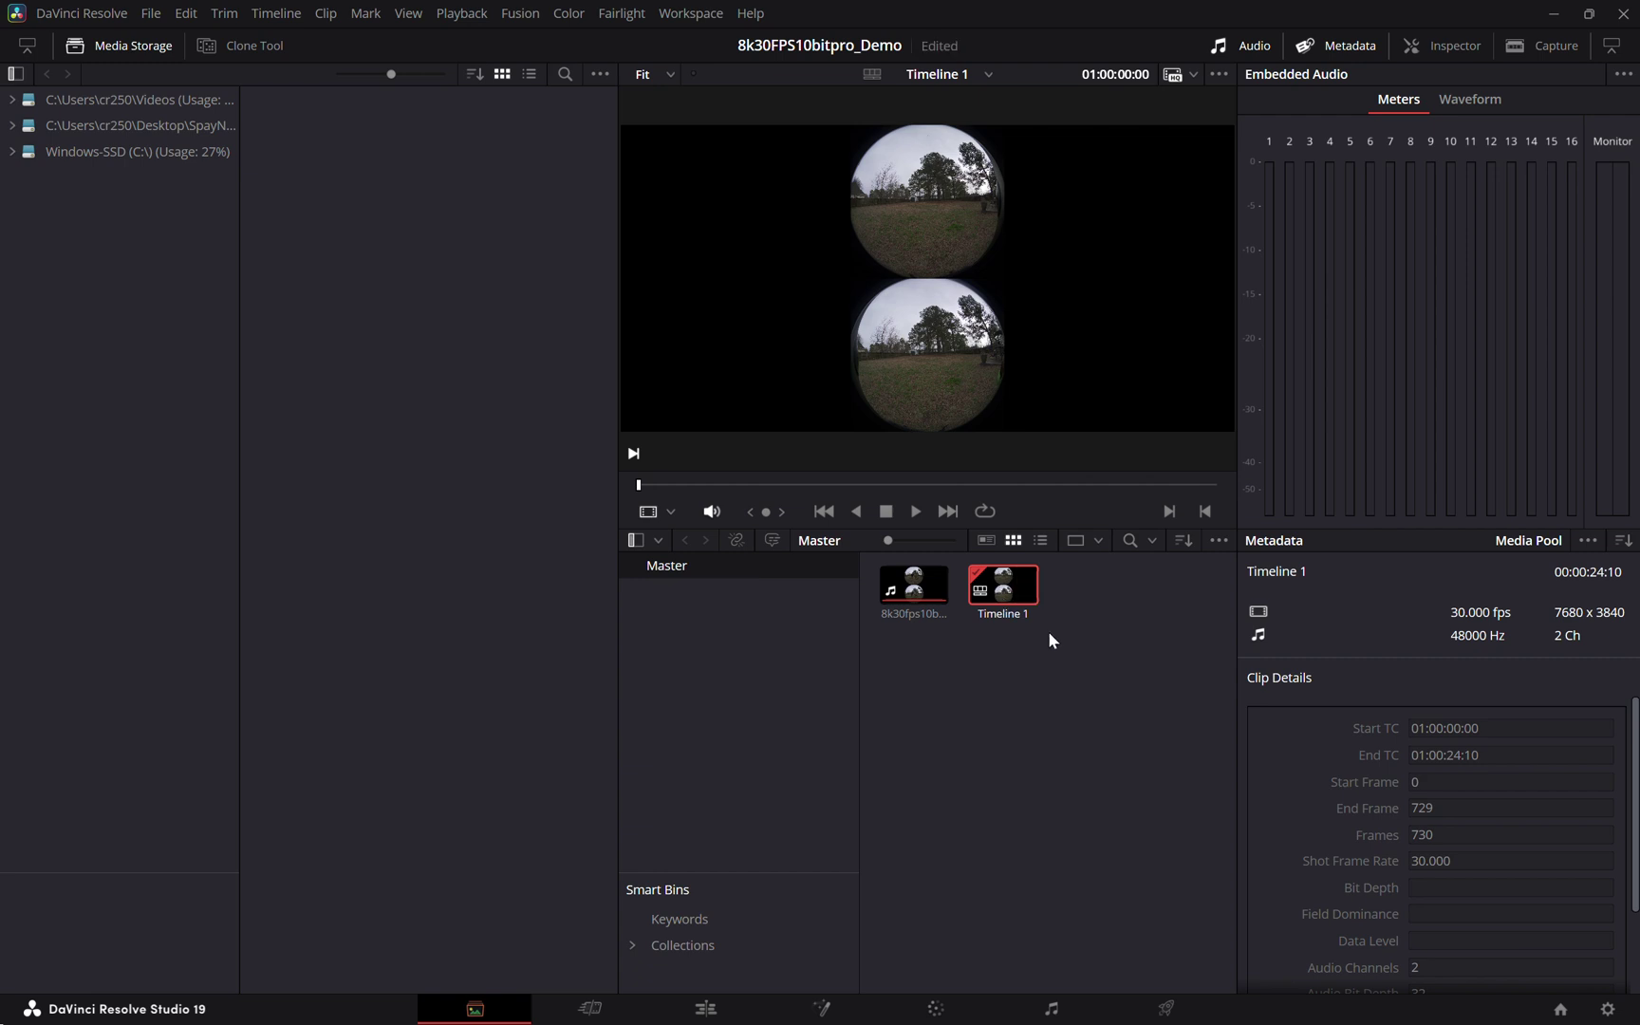
double_click(1012, 619)
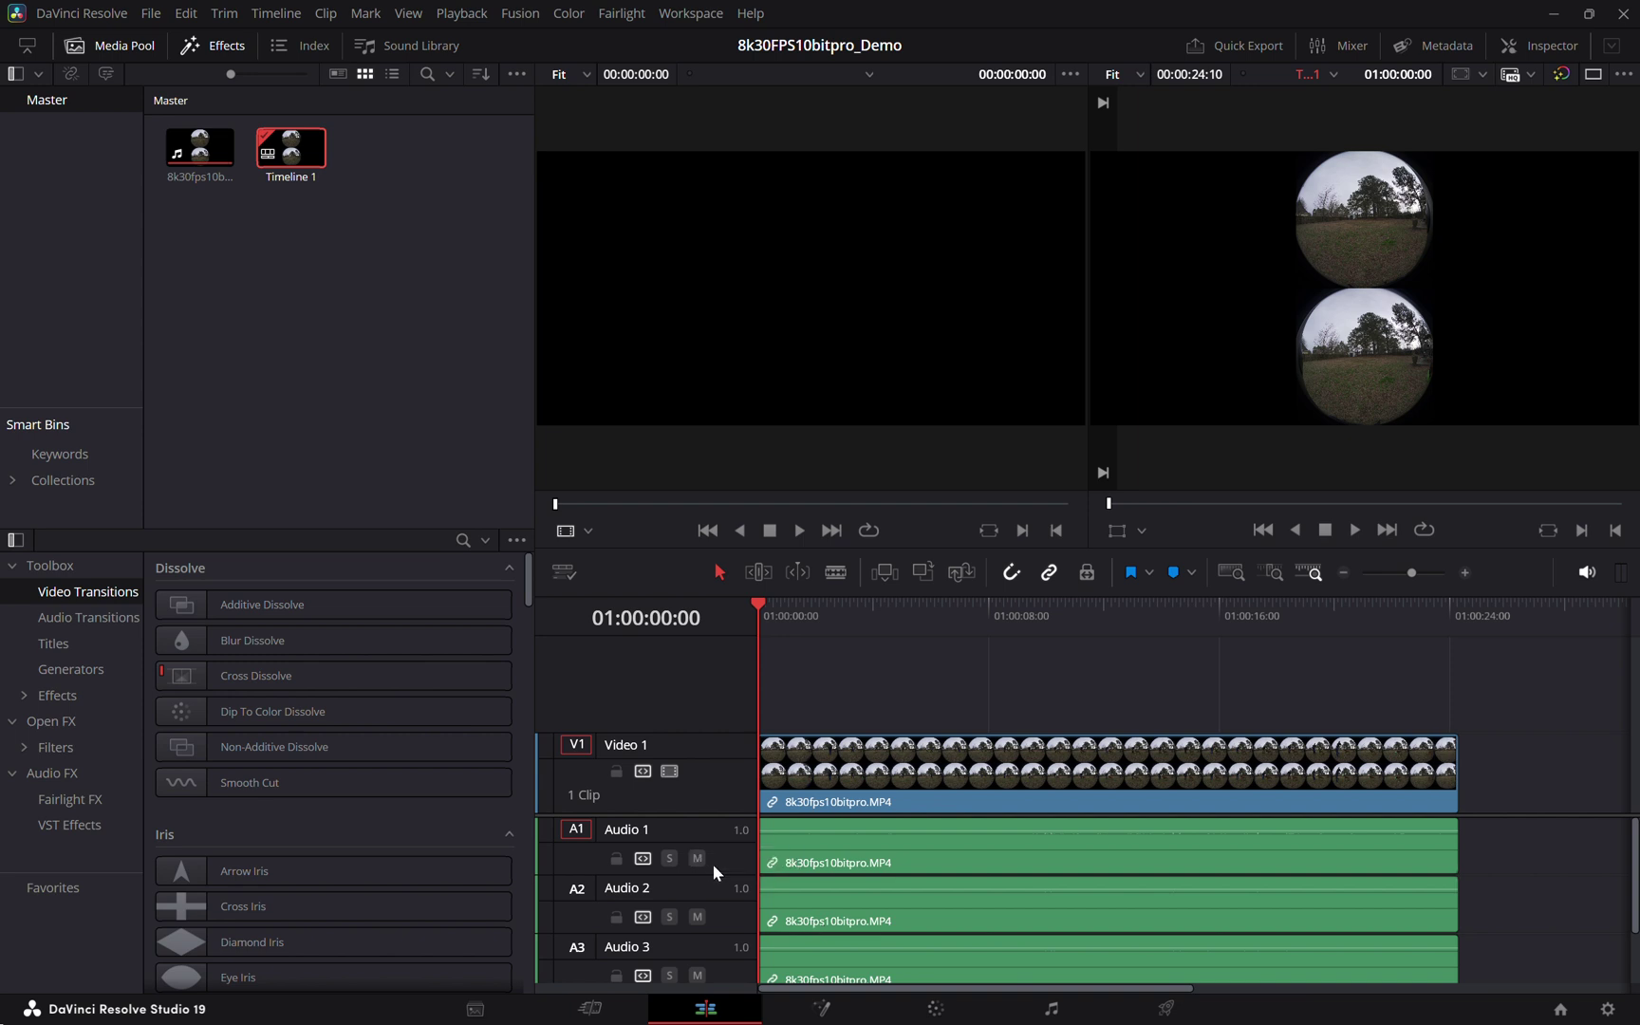
- In Fusion, disconnect MediaIn1 from MediaOut1 and add two Crop nodes, shifting MediaOut1 right
click(825, 1011)
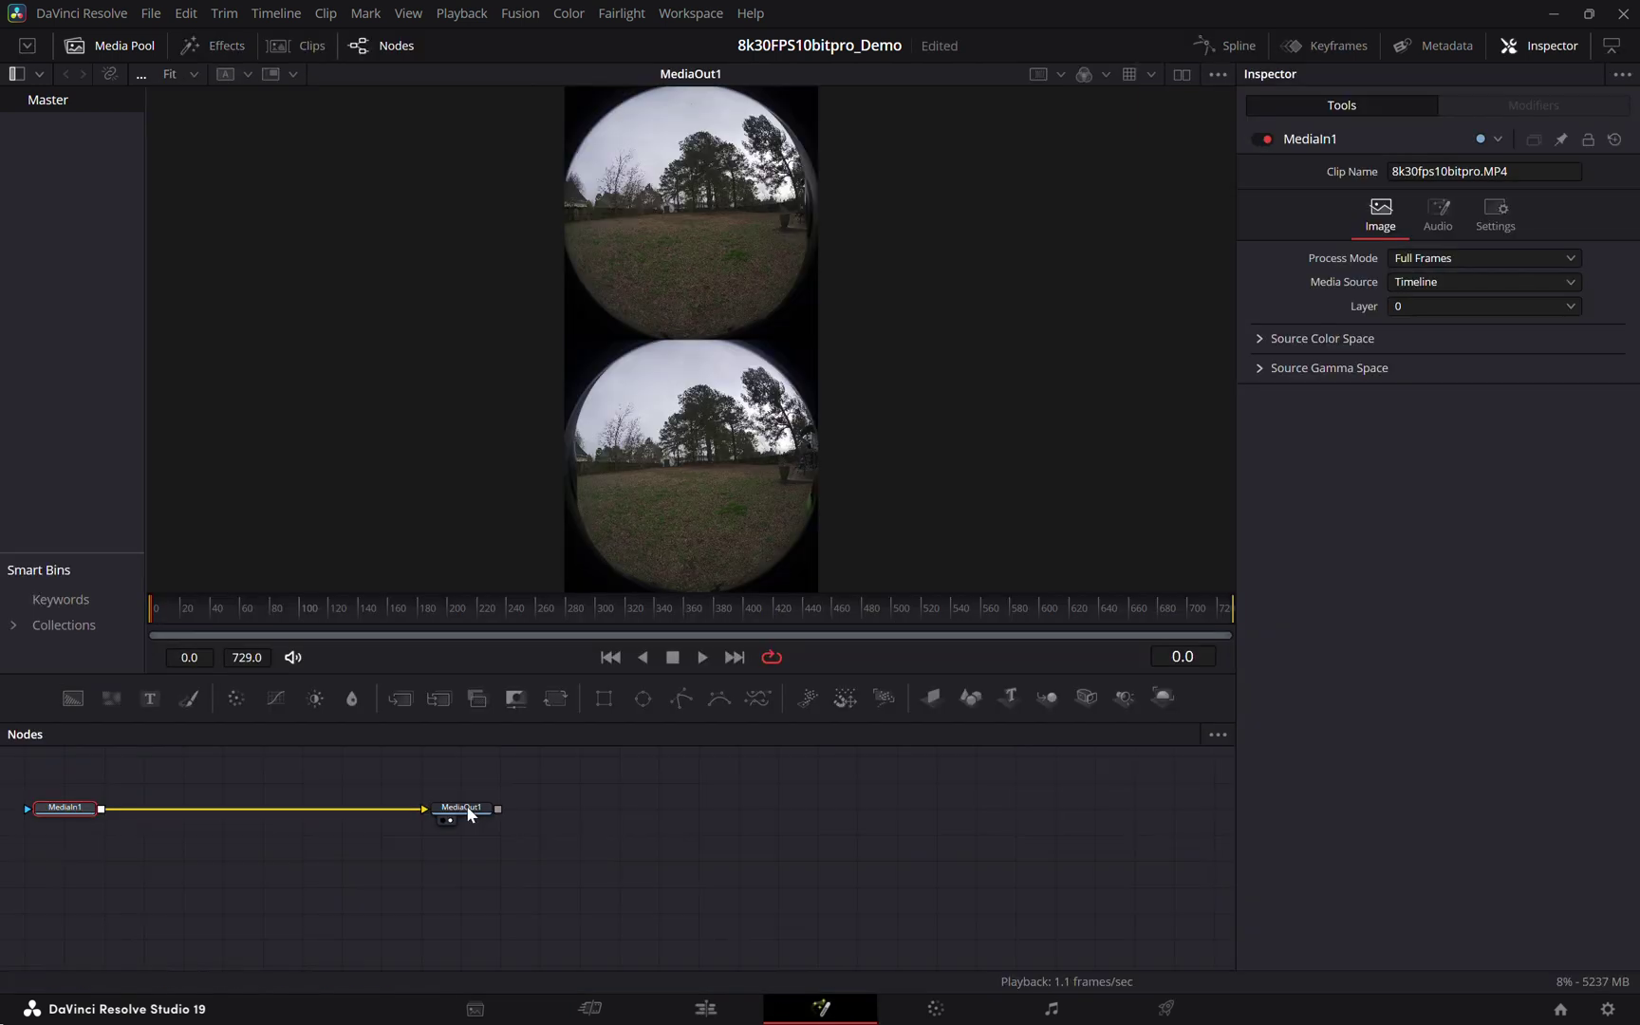
drag(427, 814, 342, 803)
drag(455, 812, 653, 817)
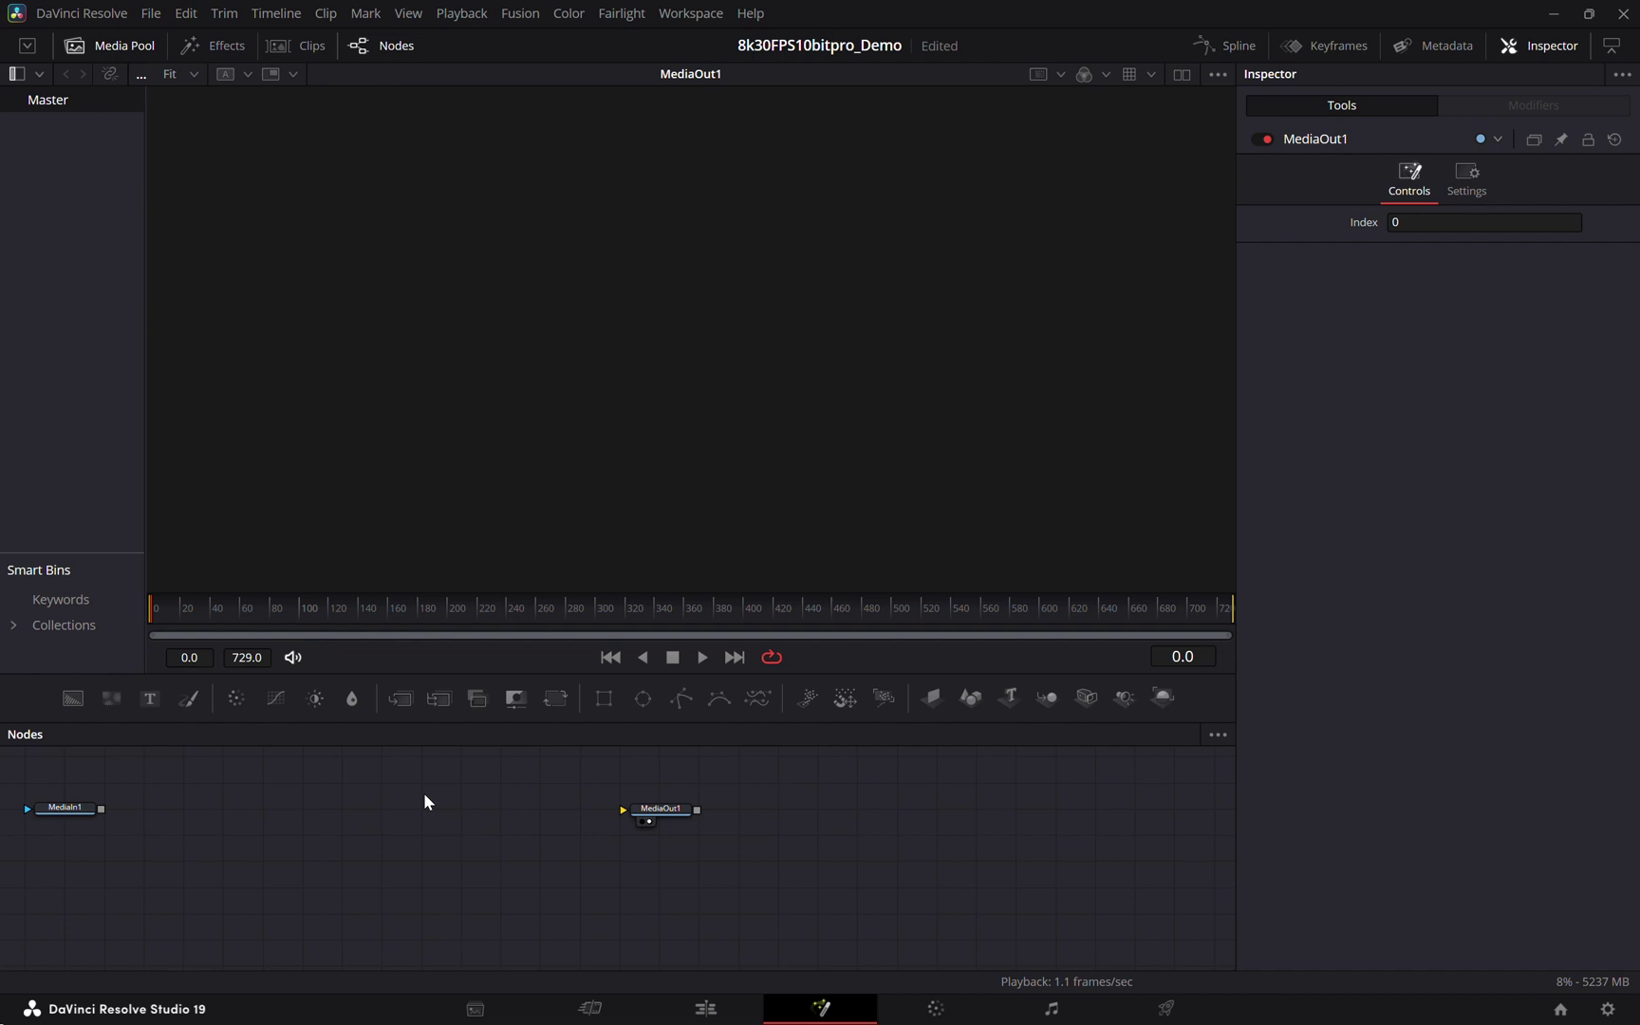
key(shift+space)
text(crop)
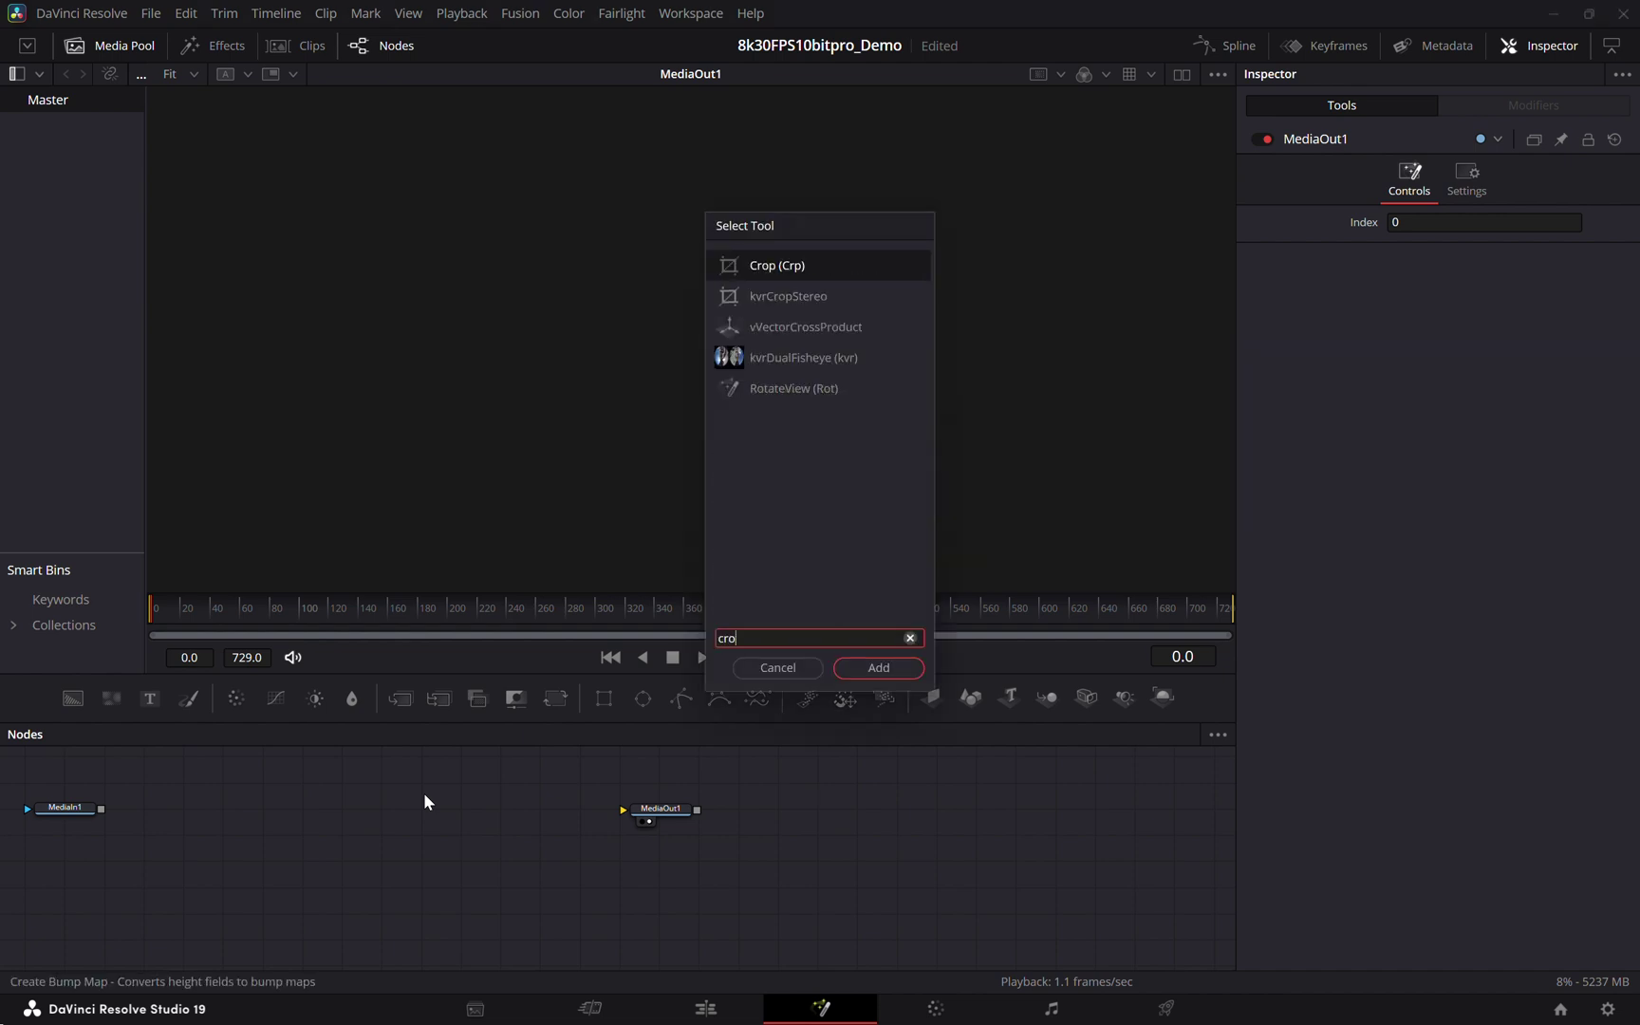
click(769, 265)
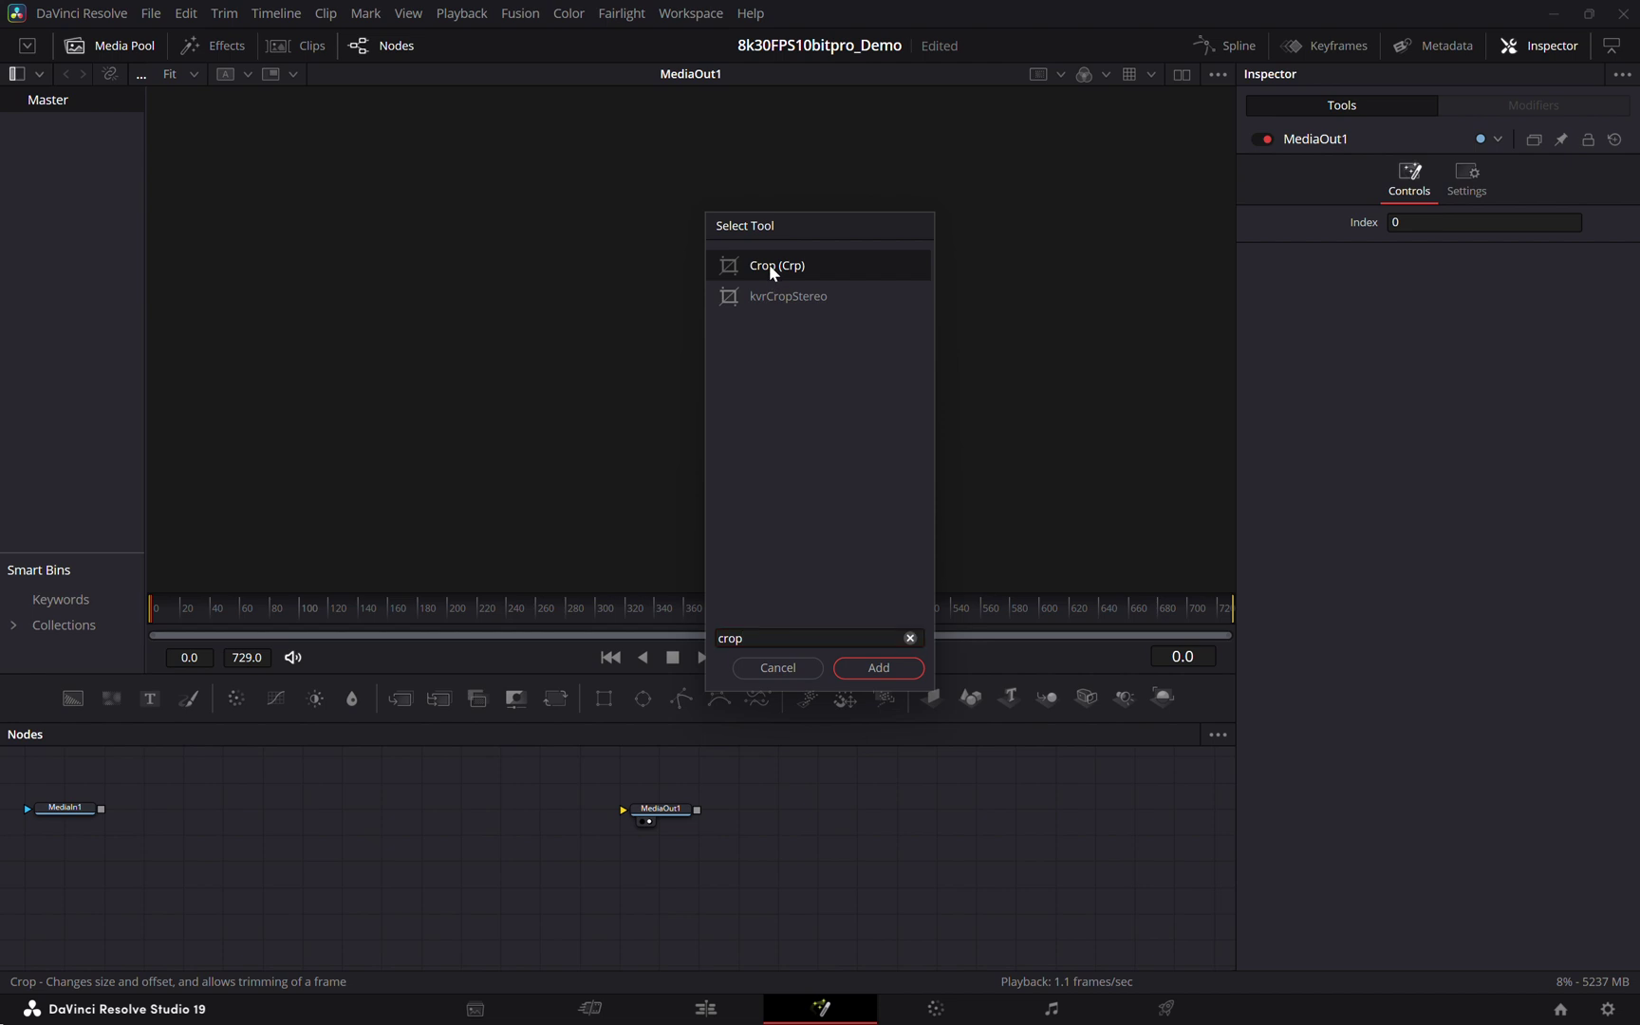
click(869, 664)
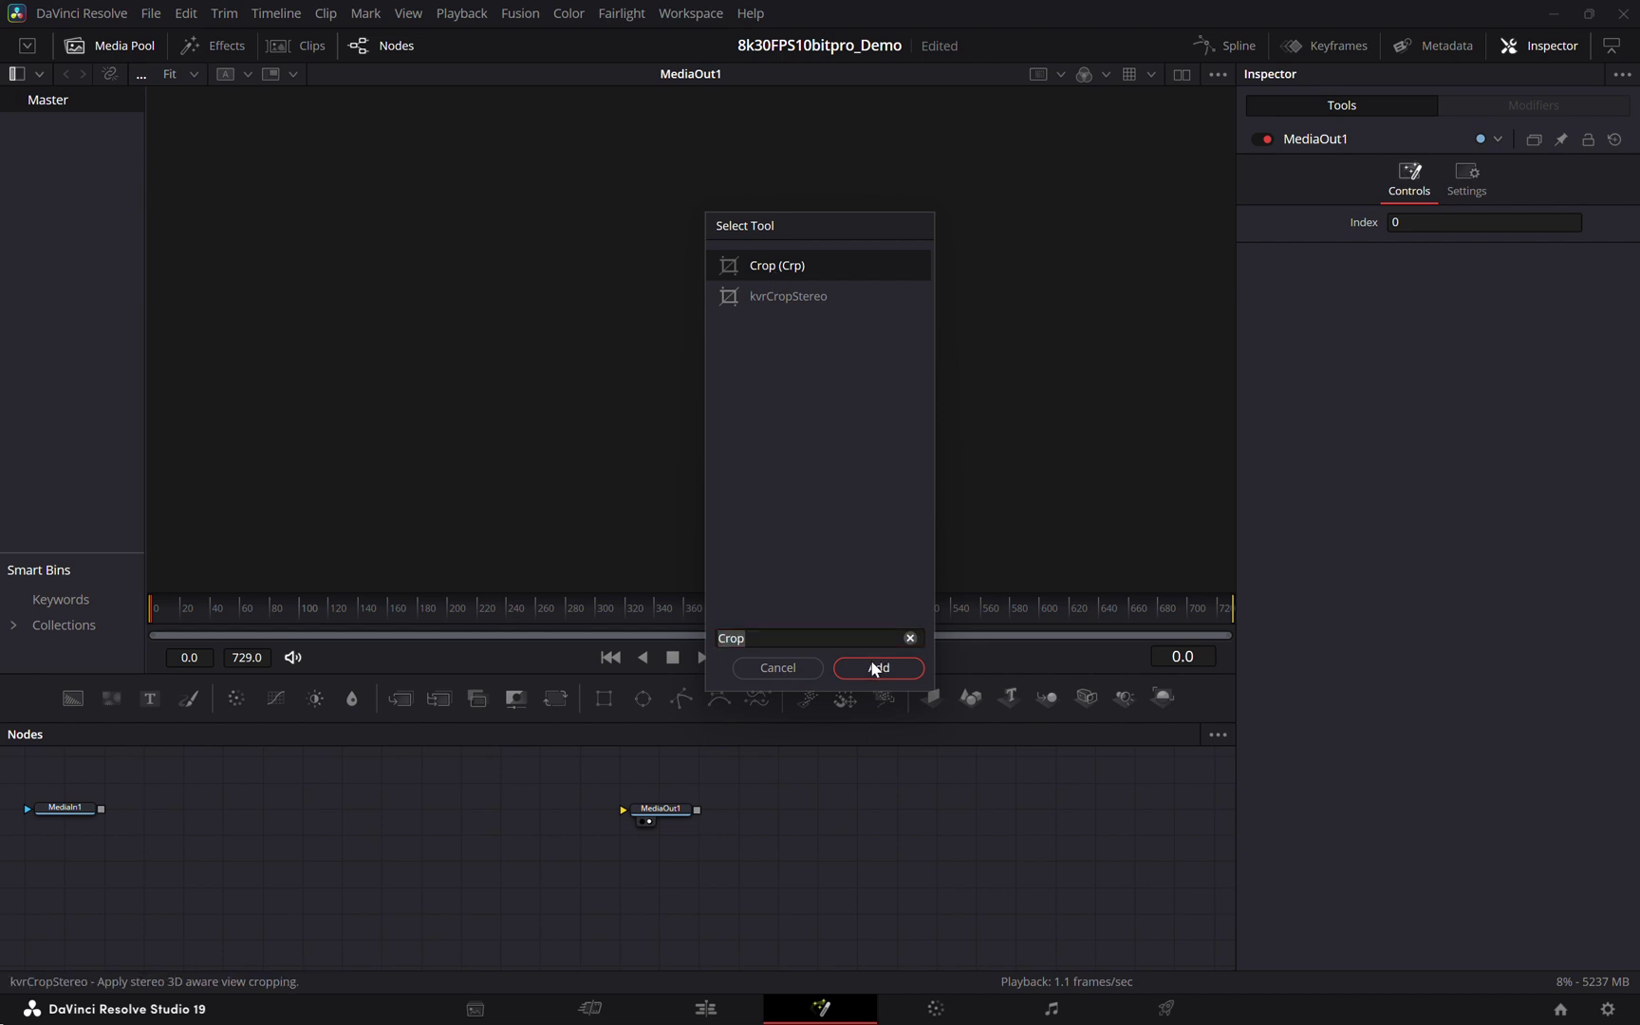
click(415, 823)
key(shift+space)
text(crop)
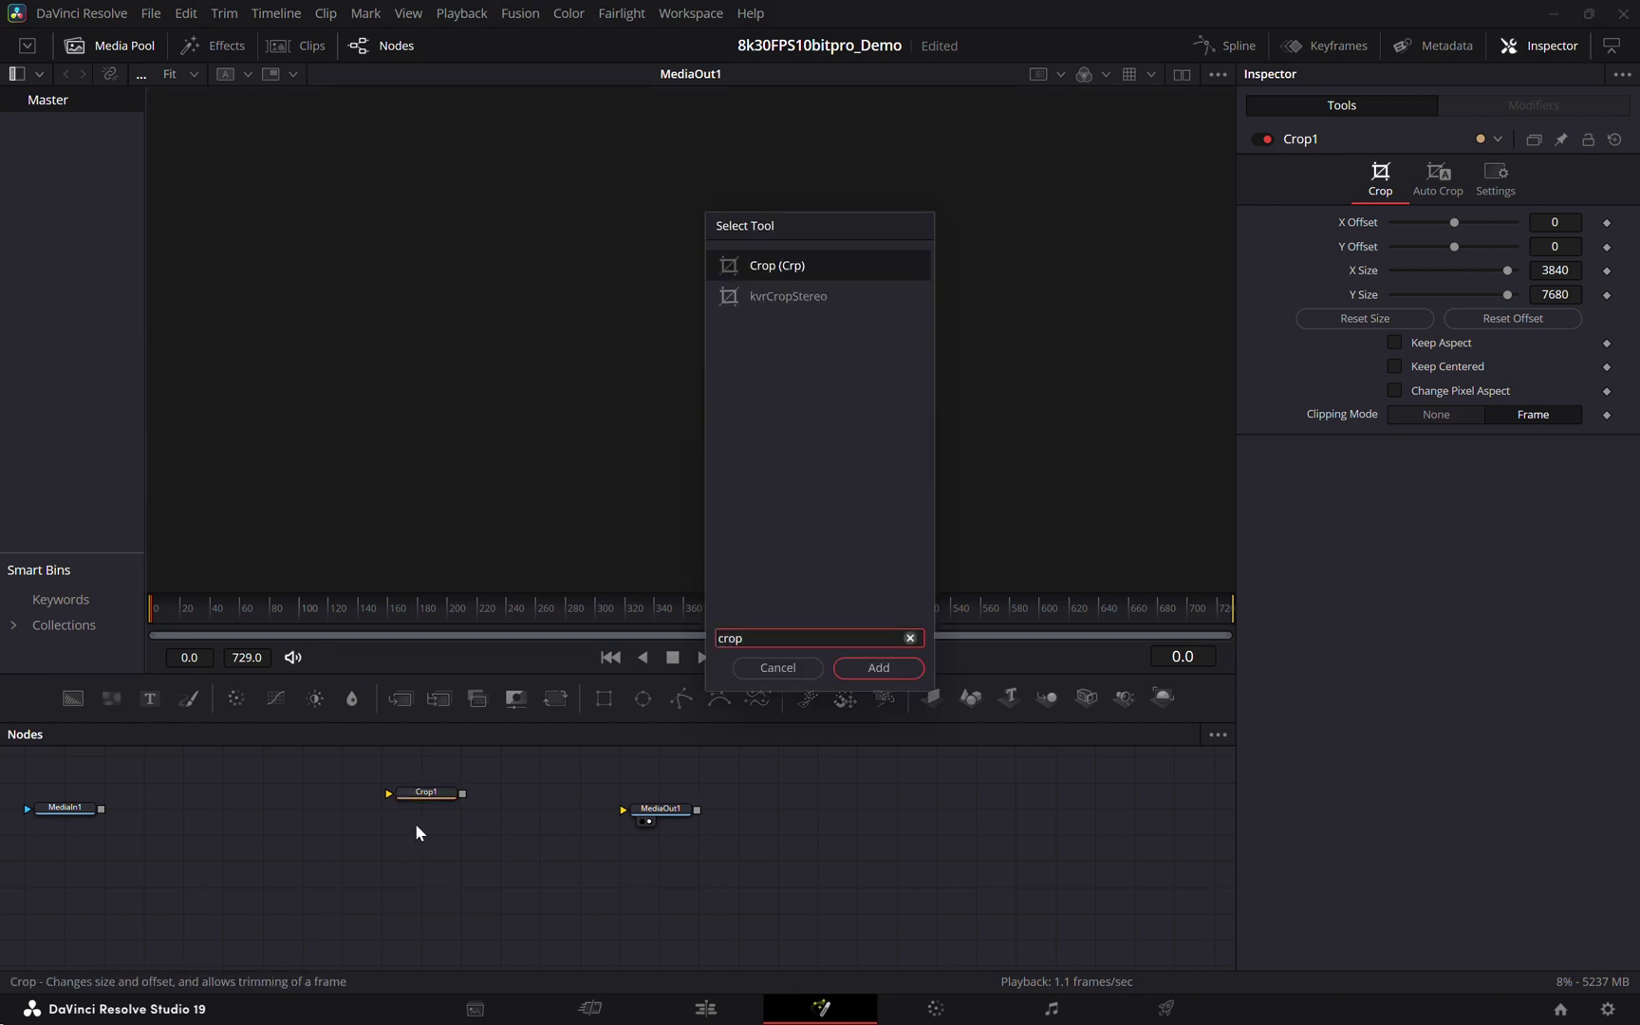
key(Return)
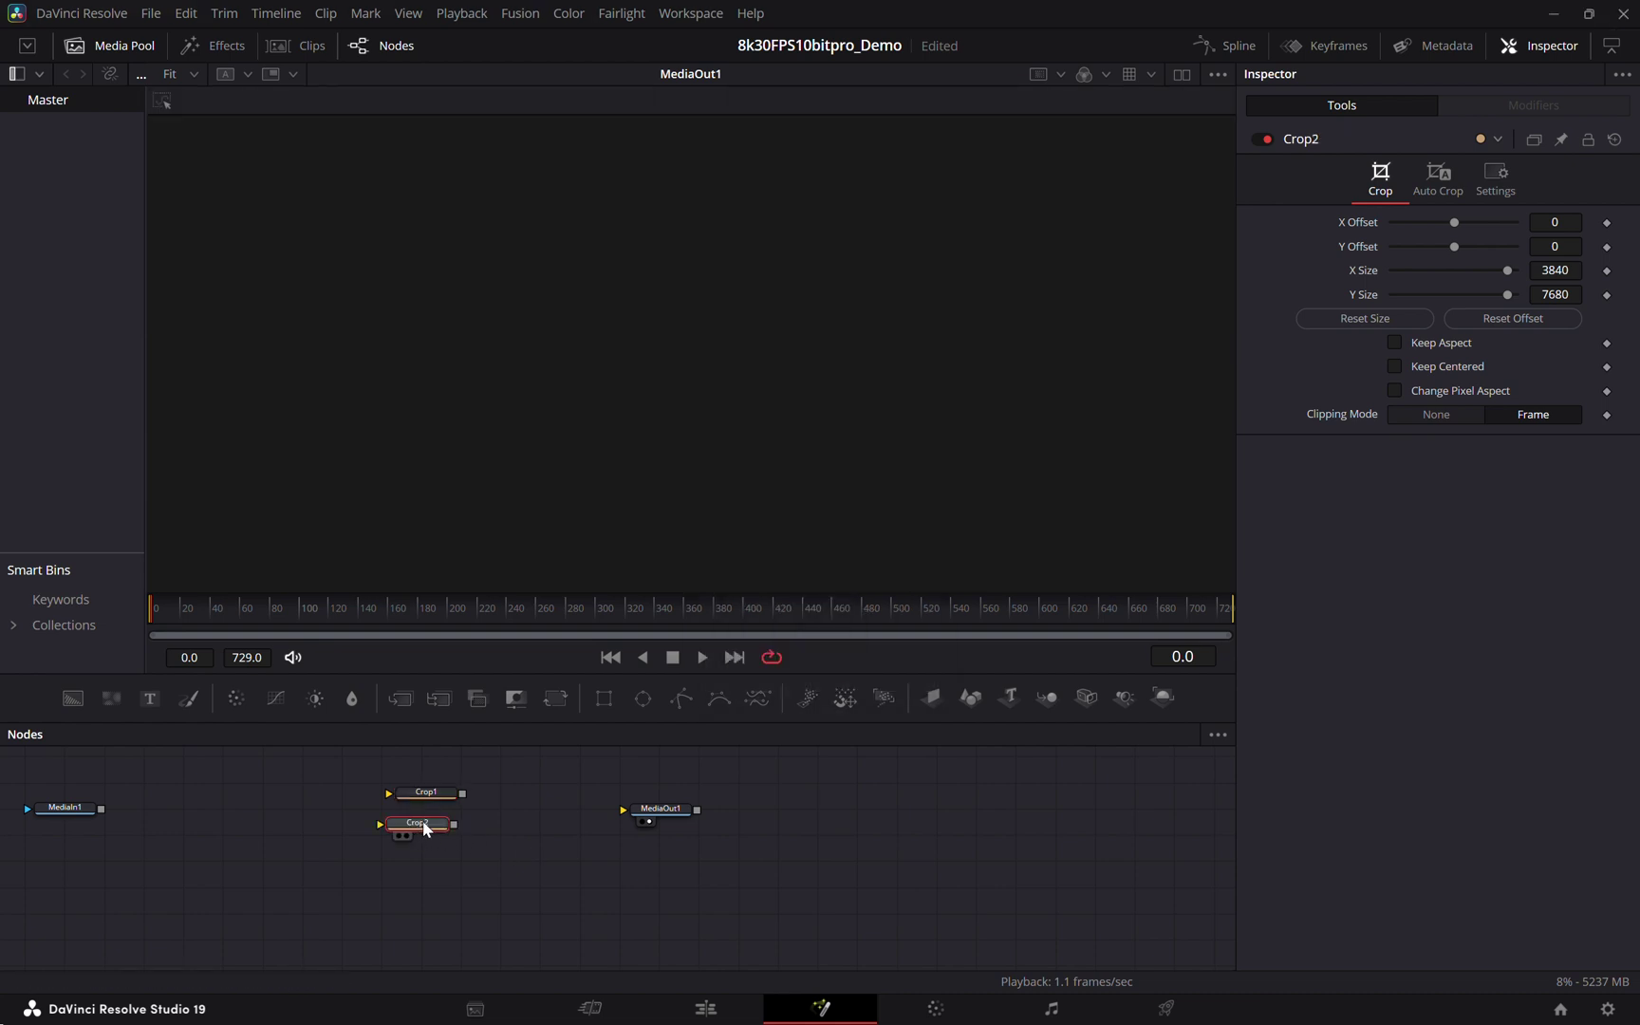
drag(669, 809, 870, 820)
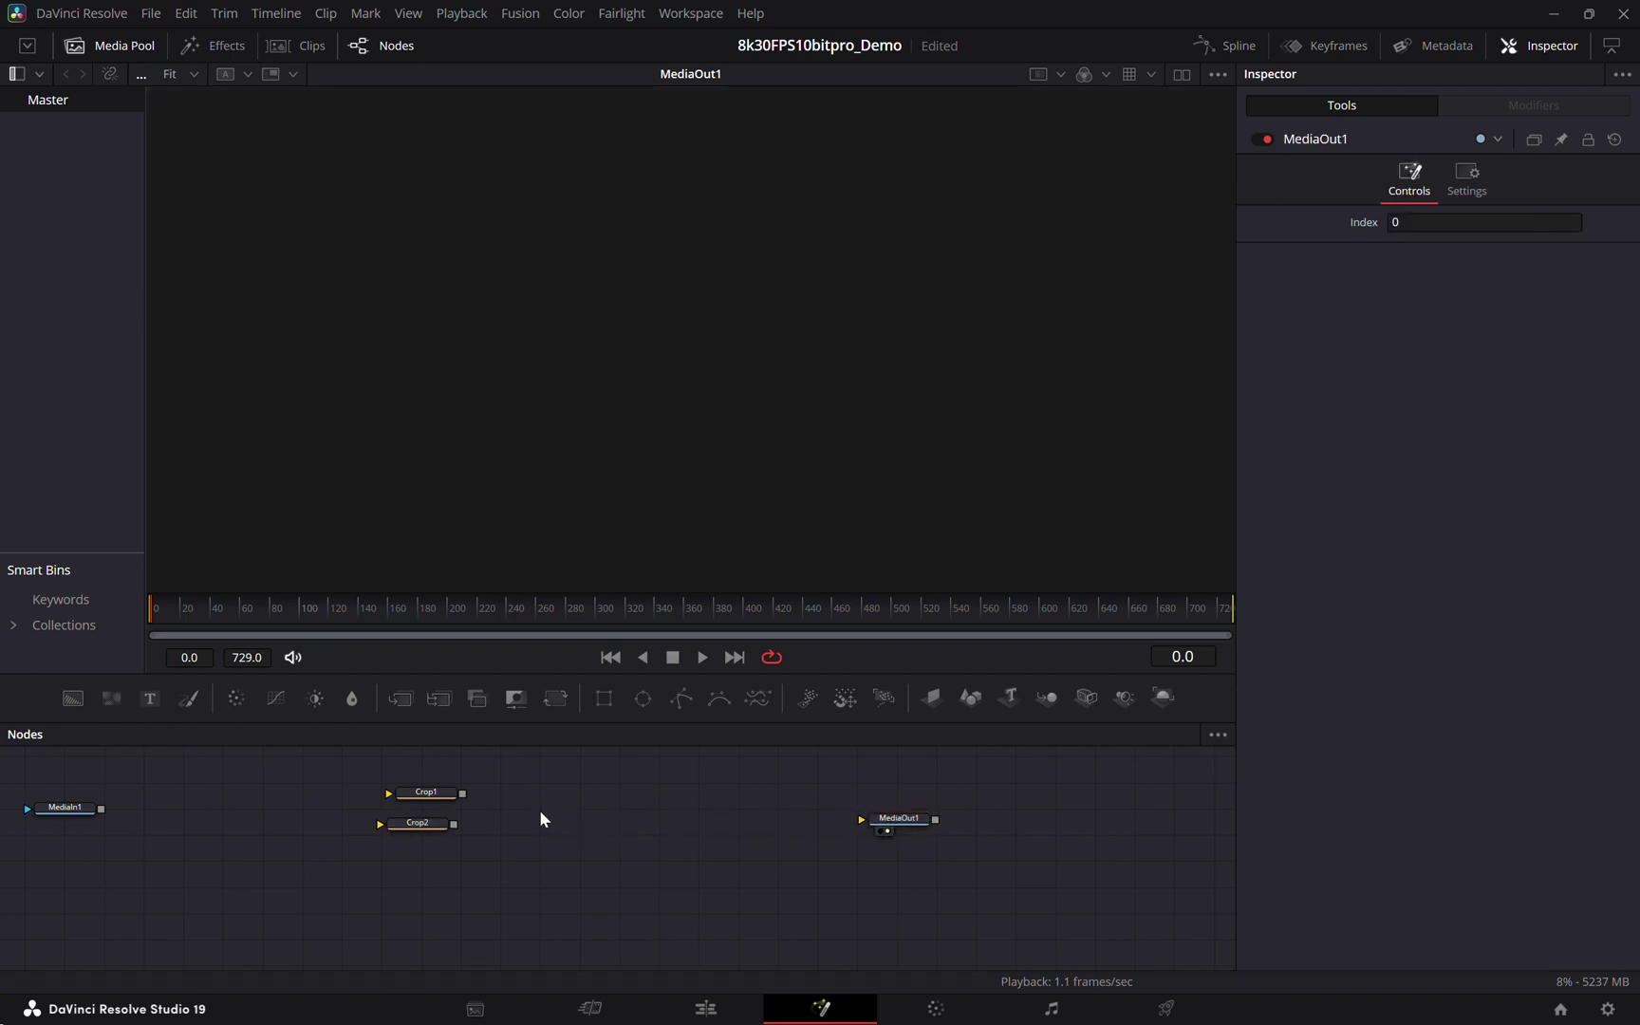
- Add a Combiner node to the node graph
key(shift+space)
text(combiner)
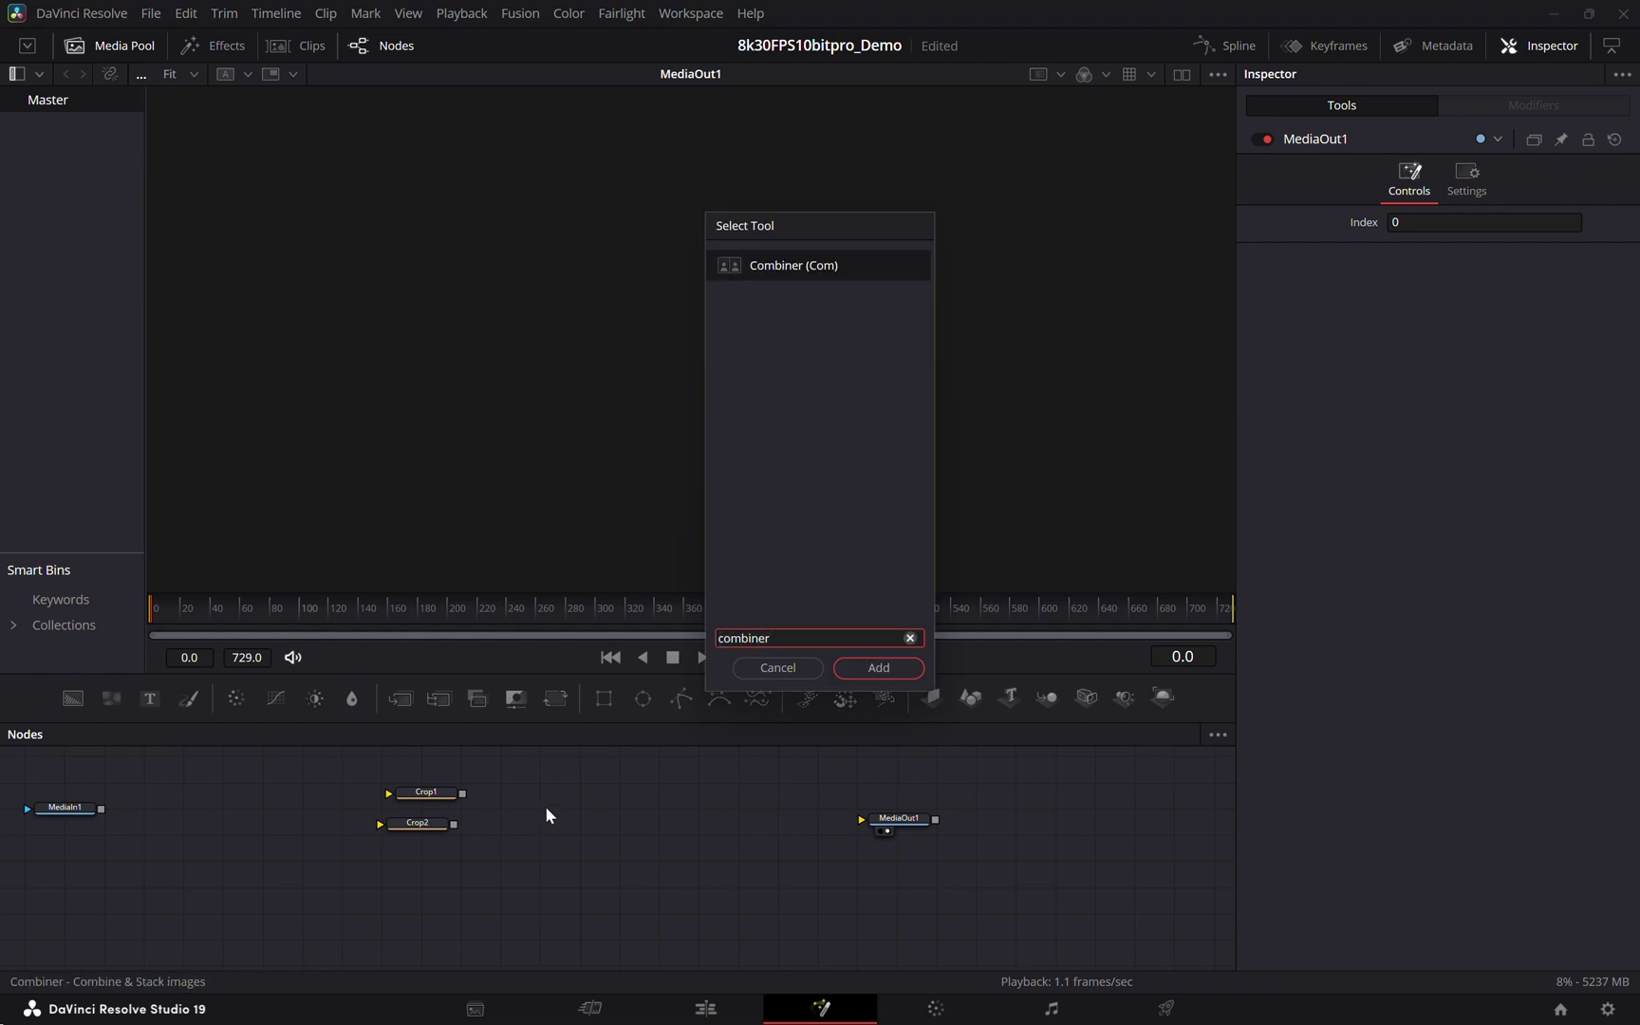
click(879, 668)
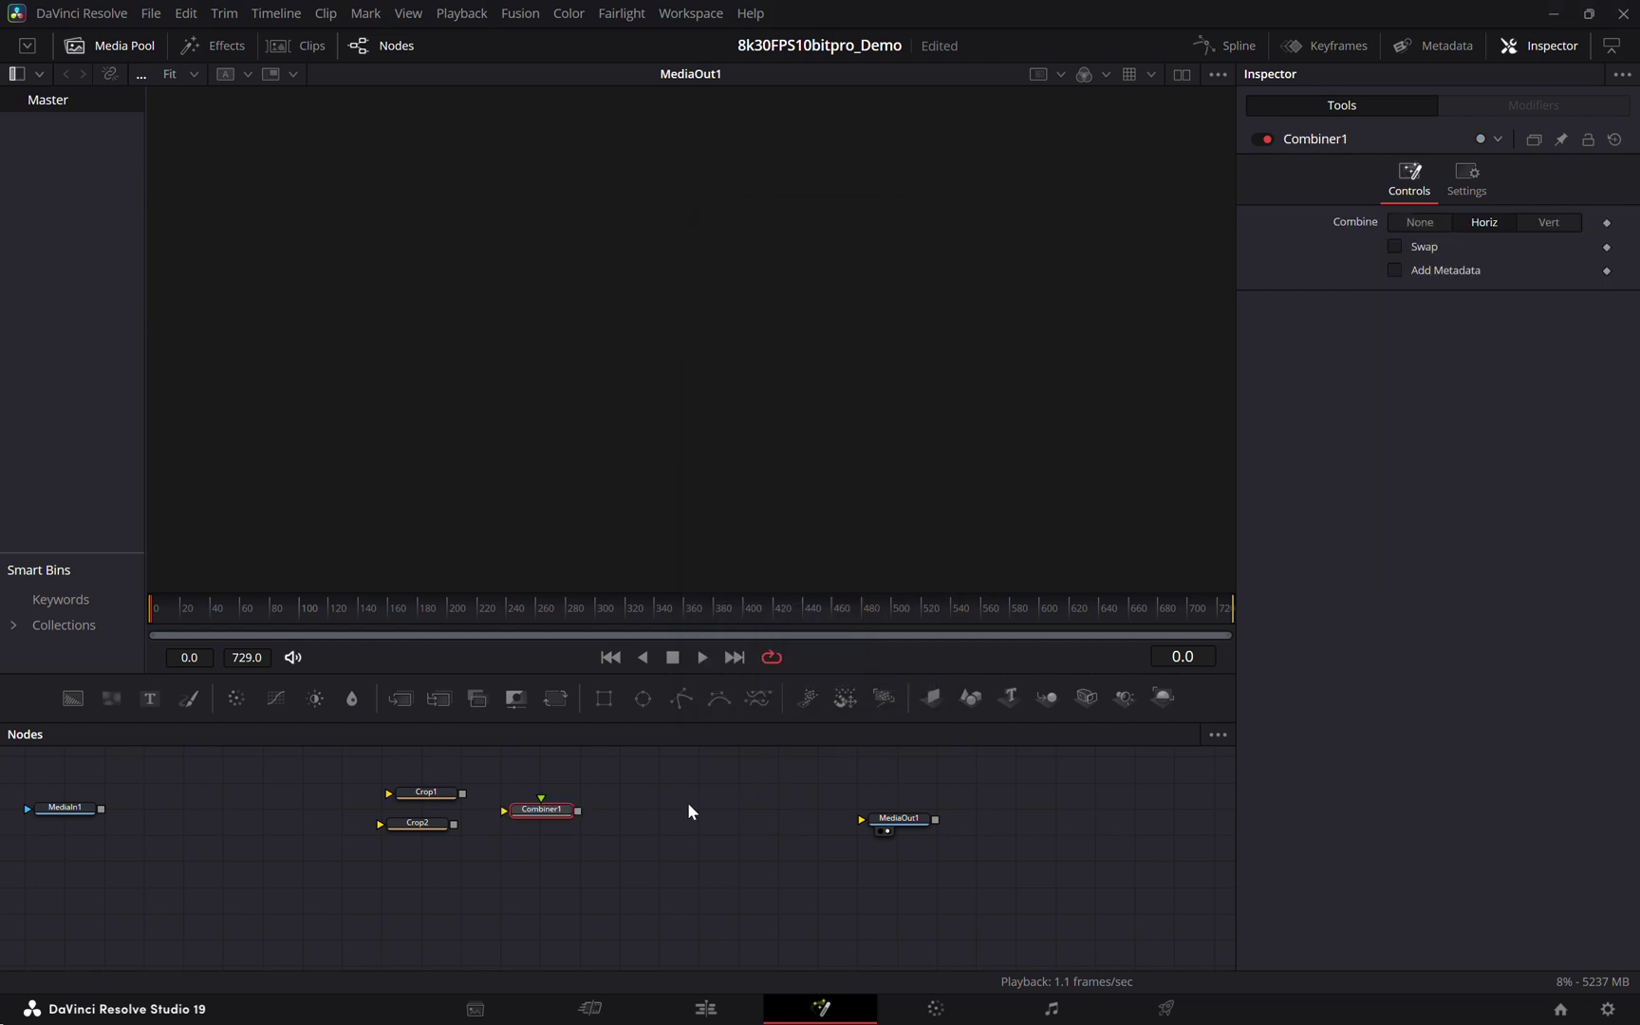
click(643, 813)
- Add a kvrLensStereo node from the KartaVR tools and move MediaOut1 further right
key(shift+space)
text(kv)
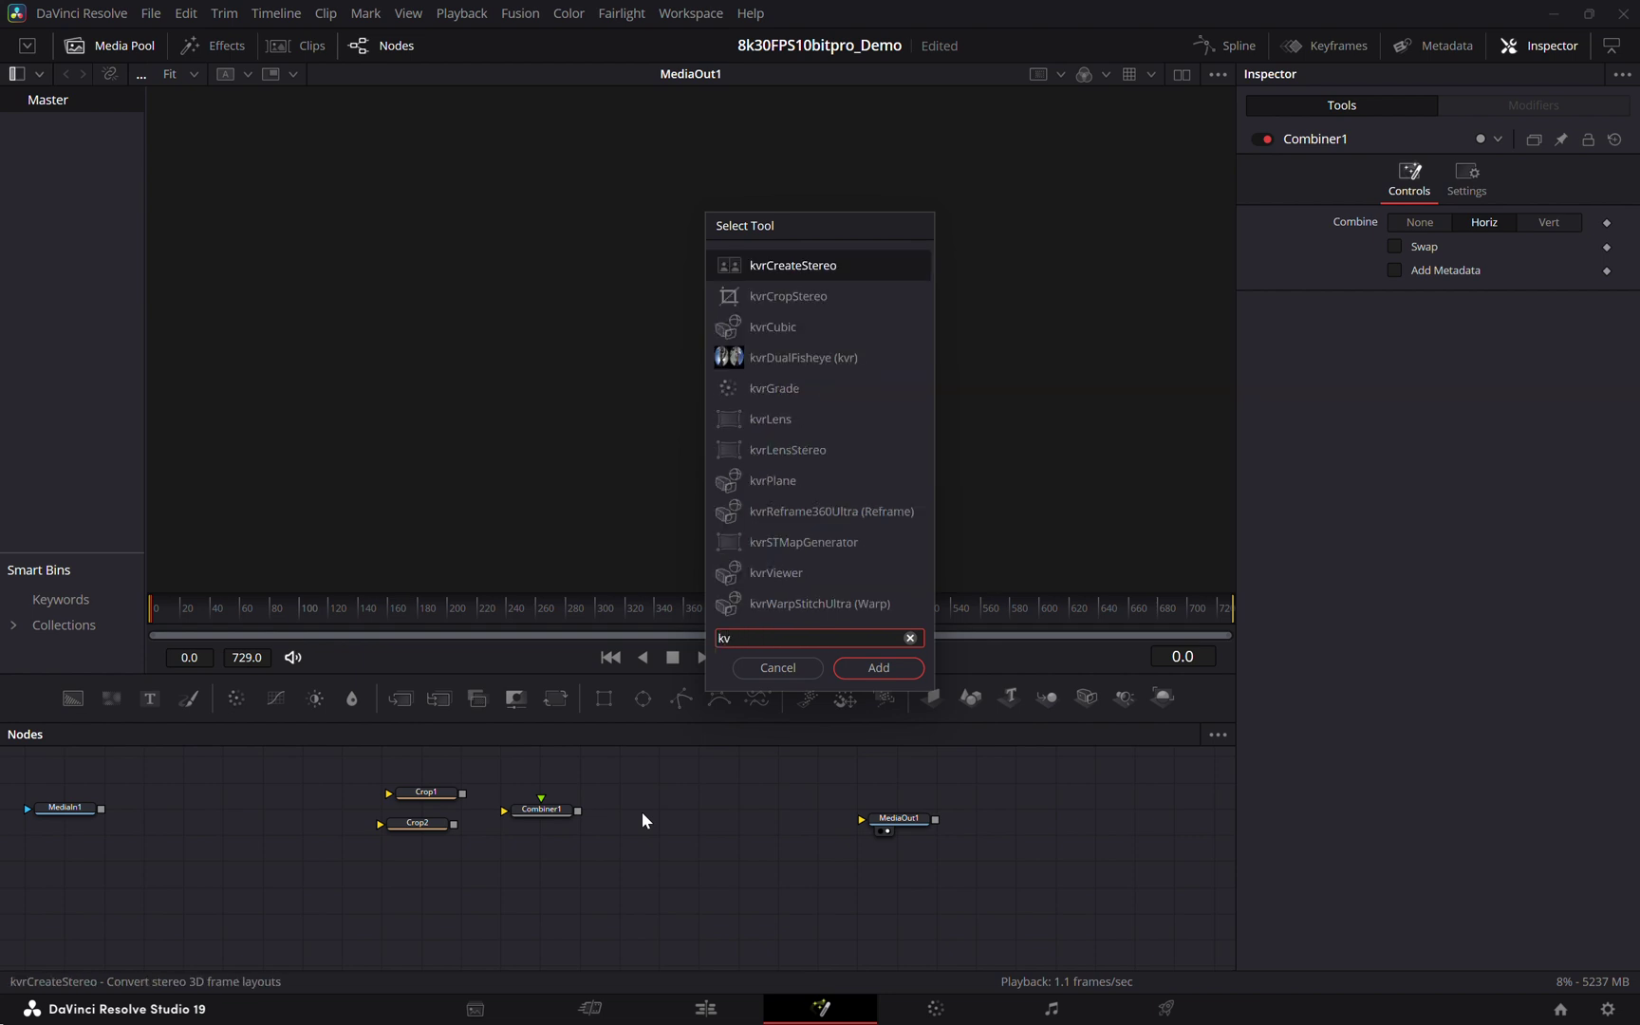
click(794, 450)
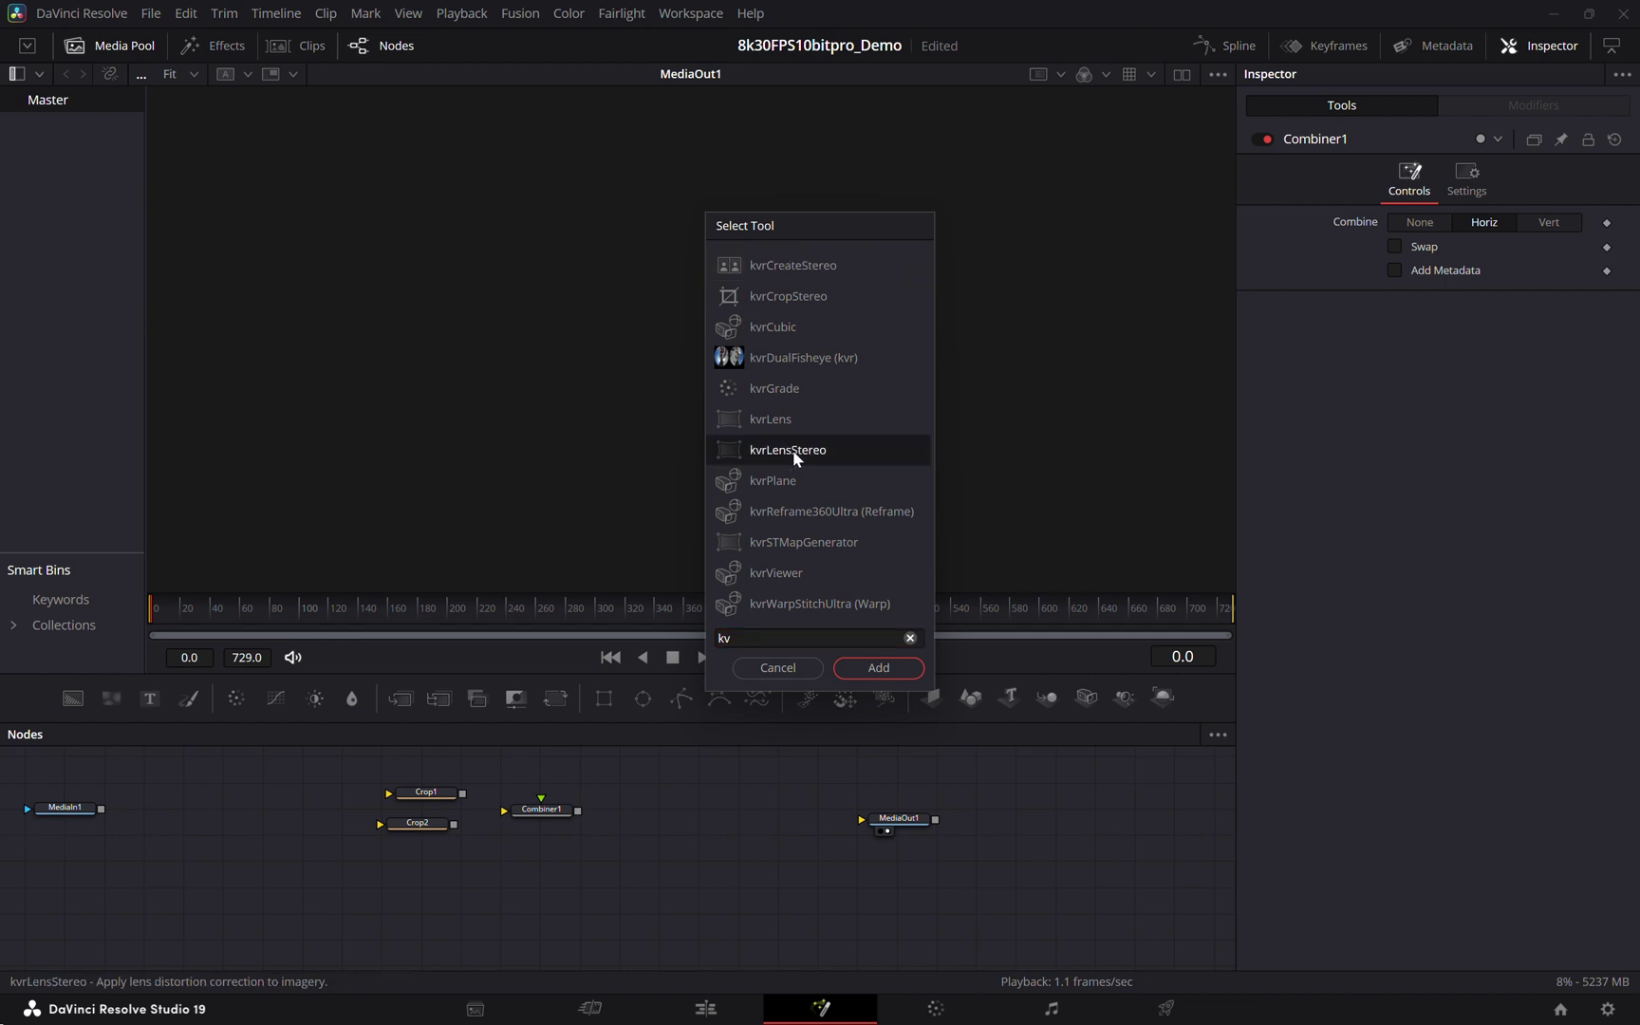
click(886, 666)
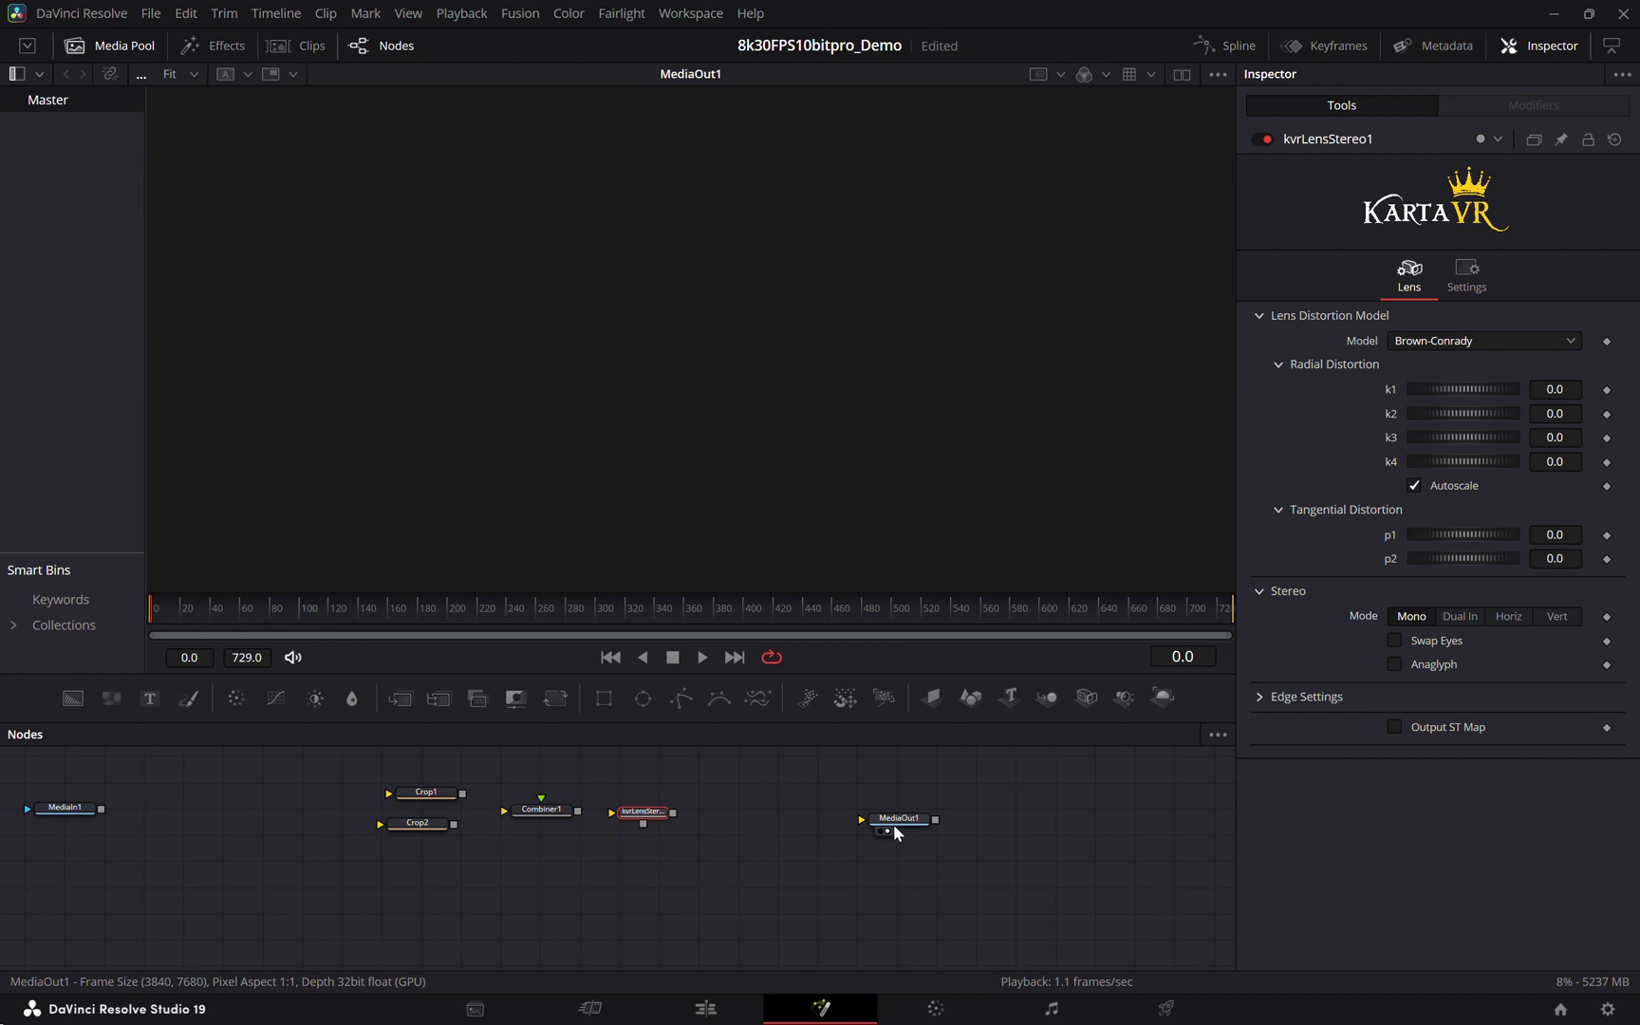
drag(917, 822, 980, 819)
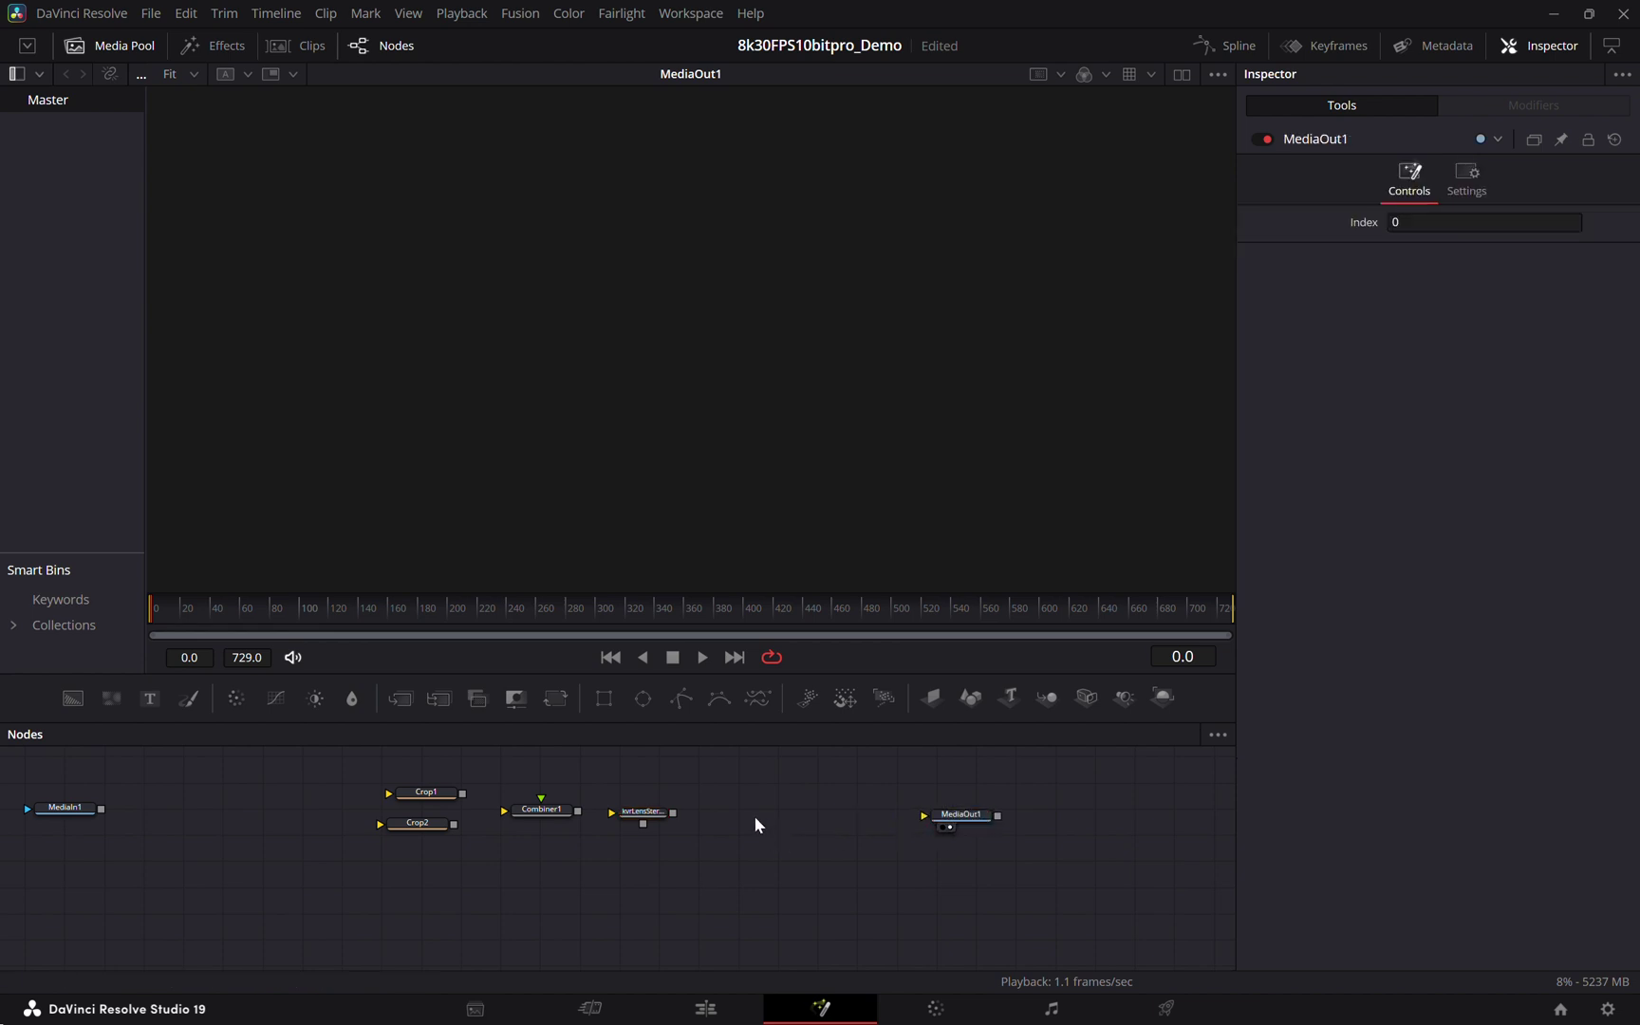
- Add a kvrViewer node from the KartaVR tools
key(shift+space)
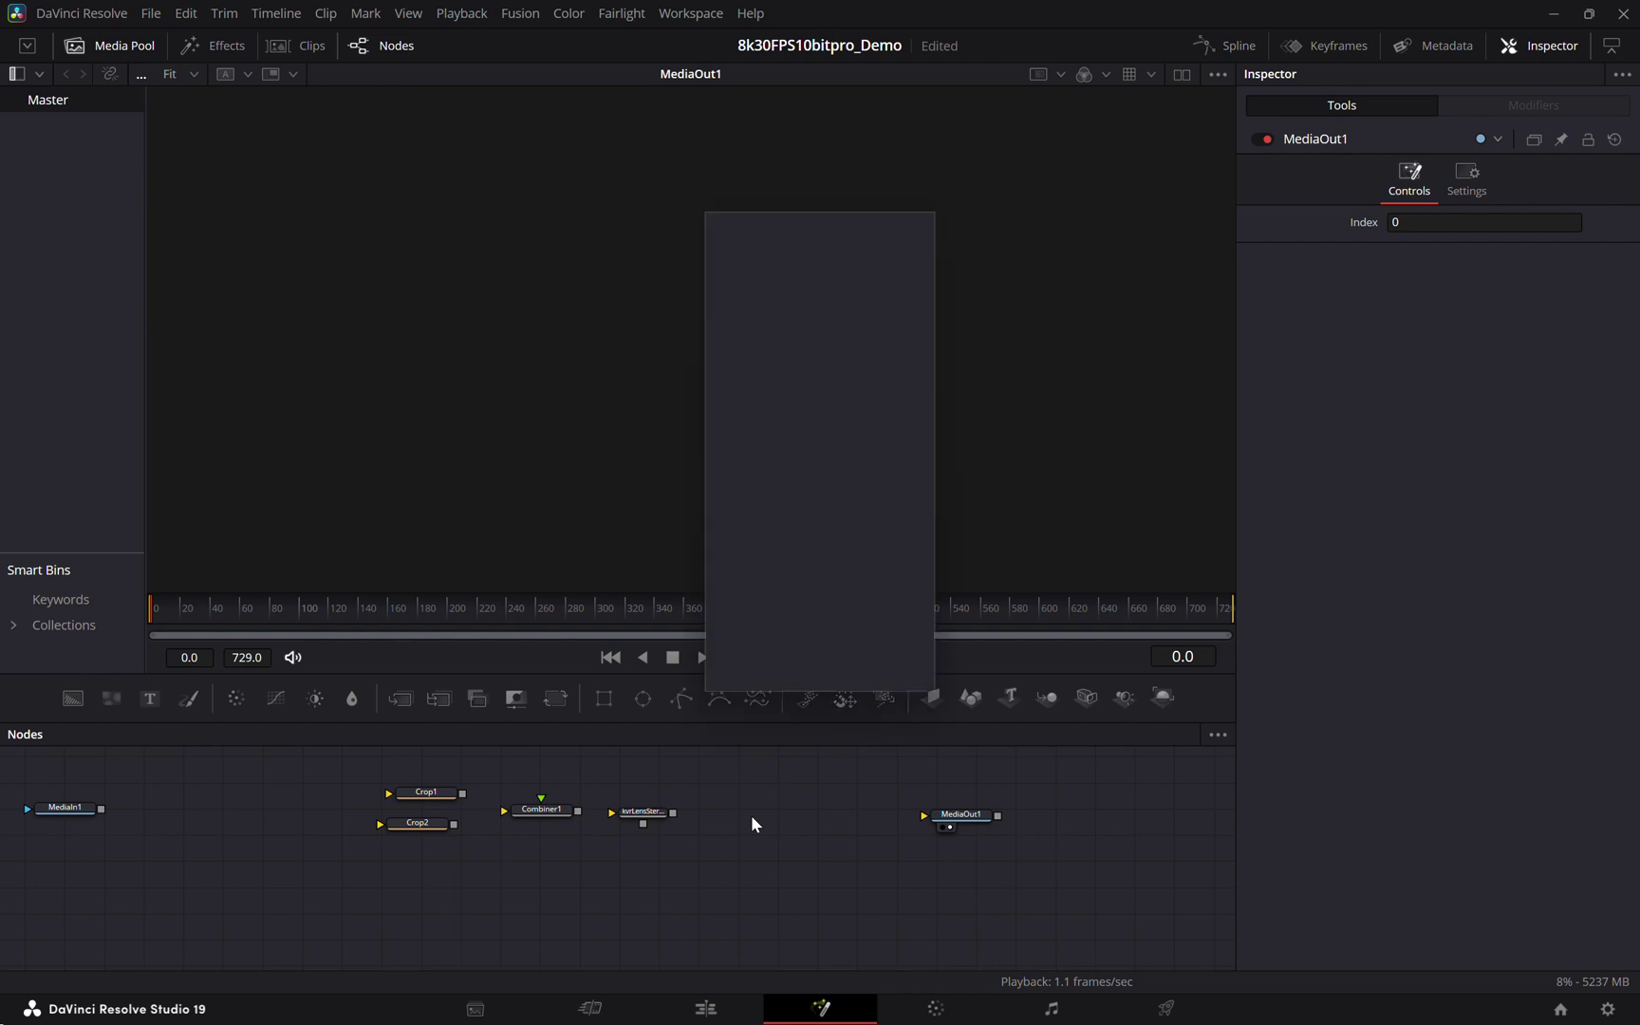
text(kv)
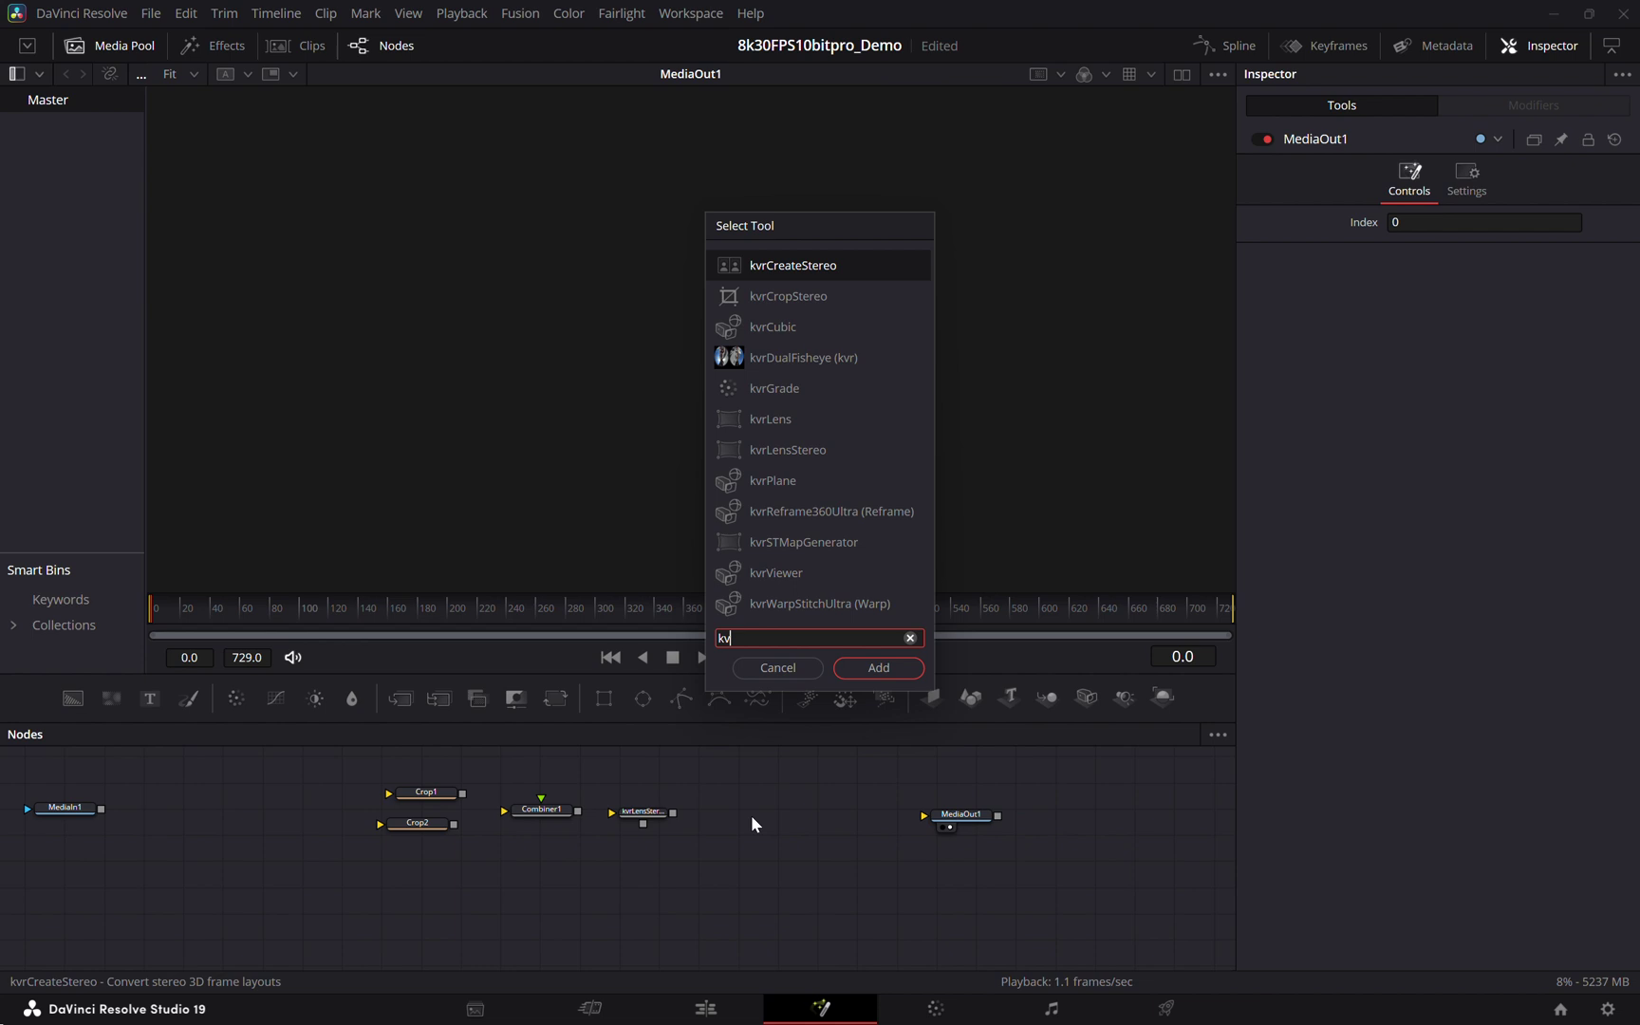
text(r)
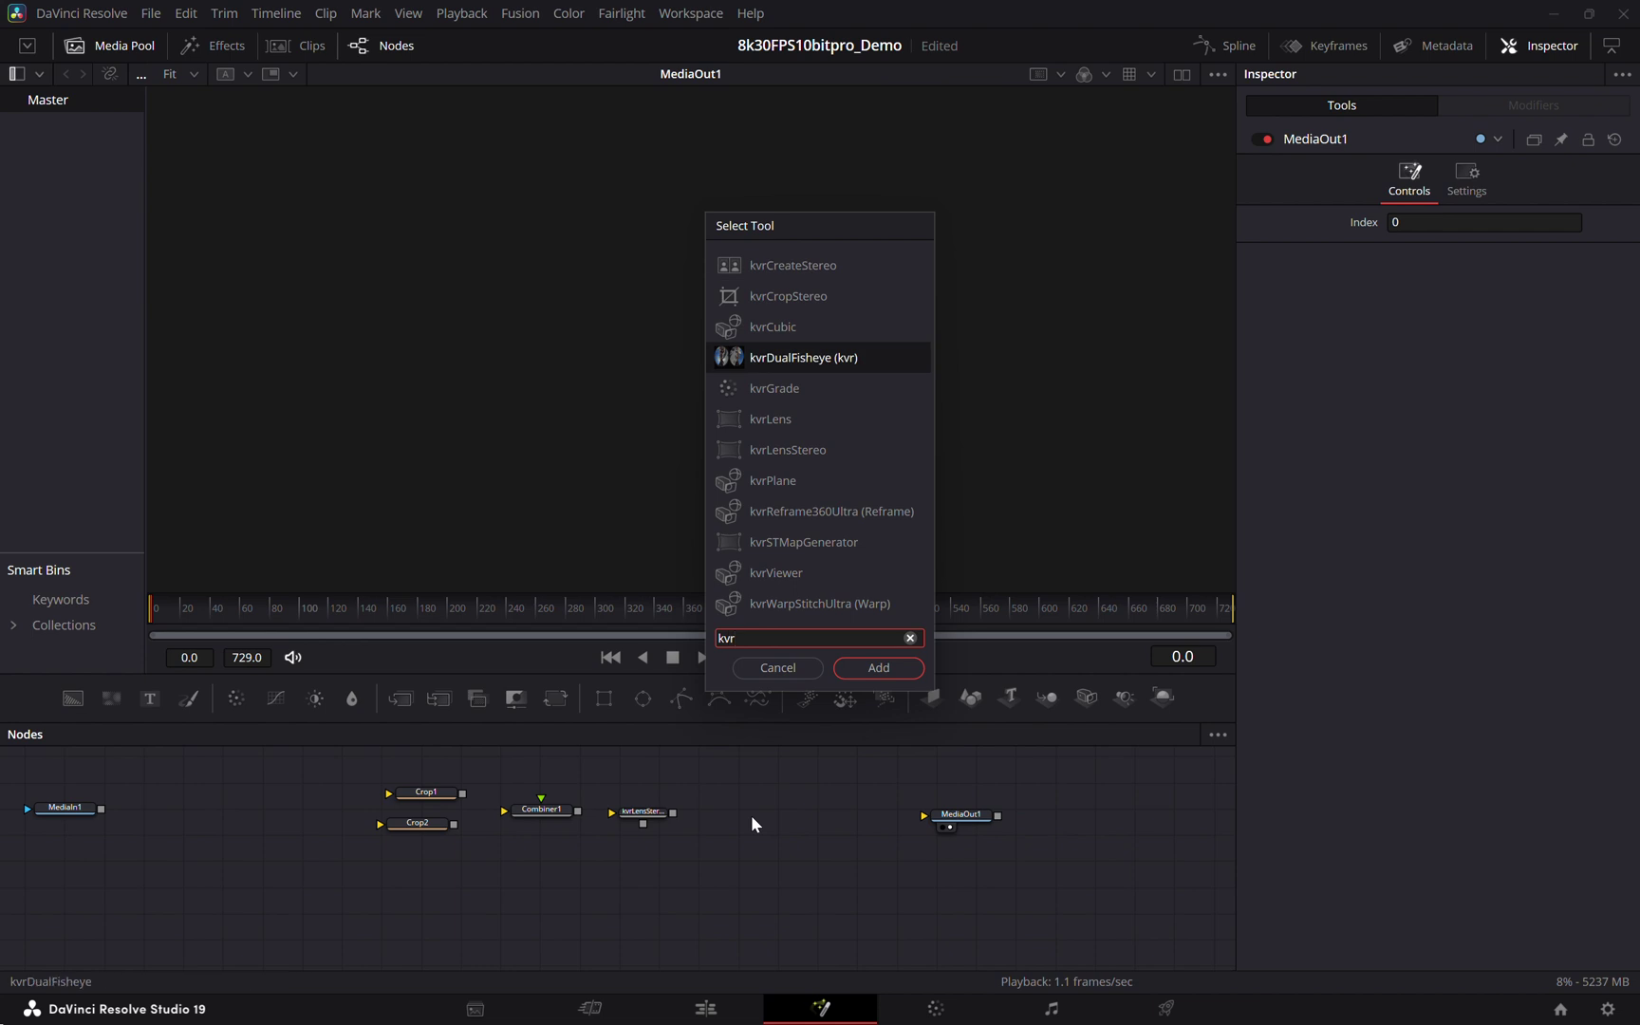
click(792, 573)
click(871, 668)
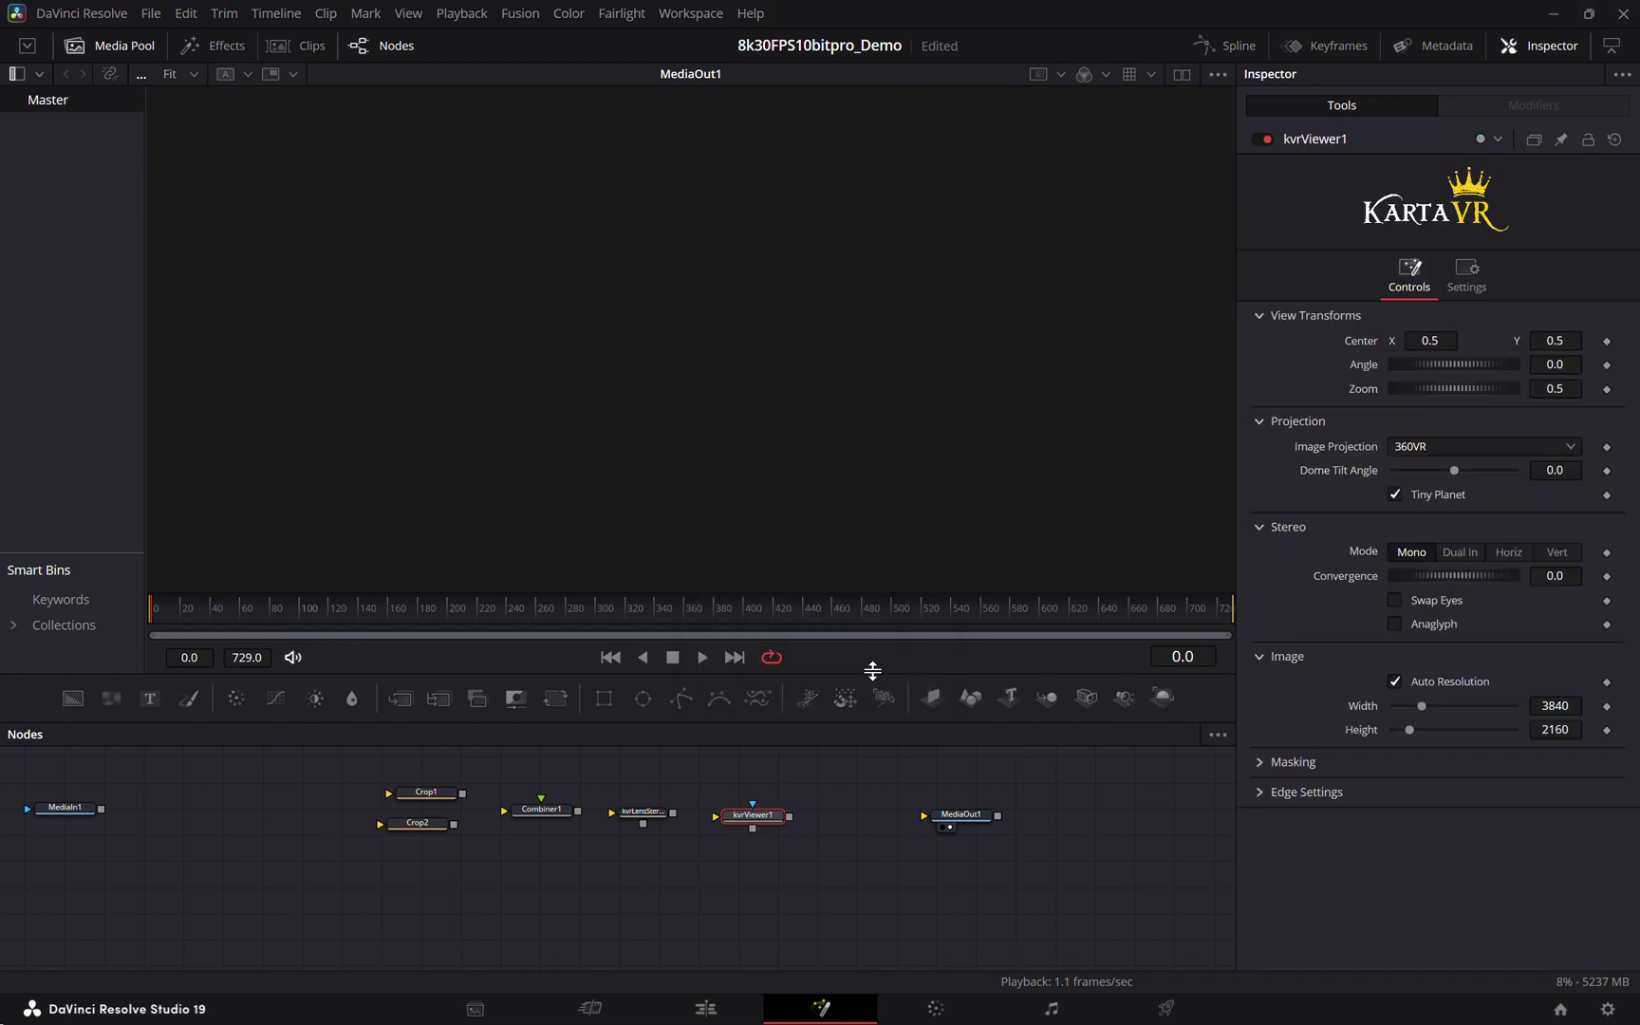
- Arrange Crop1, Crop2 and Combiner1, and connect MediaIn1's output to both crop nodes
drag(437, 798, 240, 792)
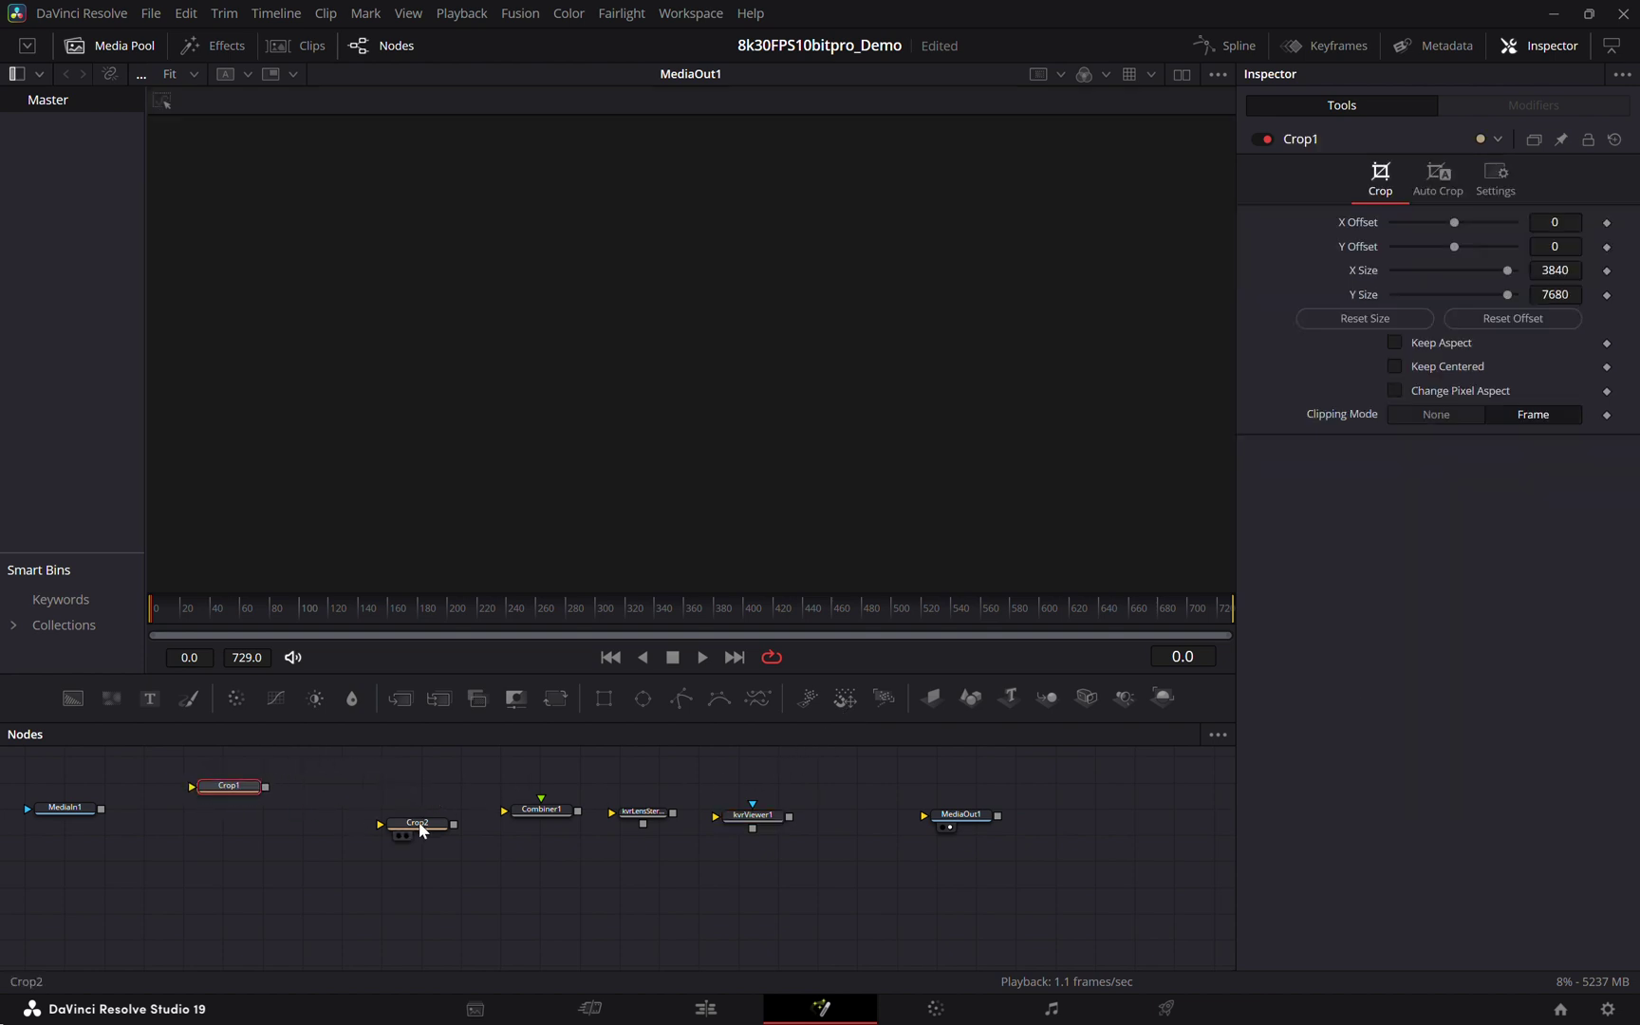
drag(423, 831, 199, 883)
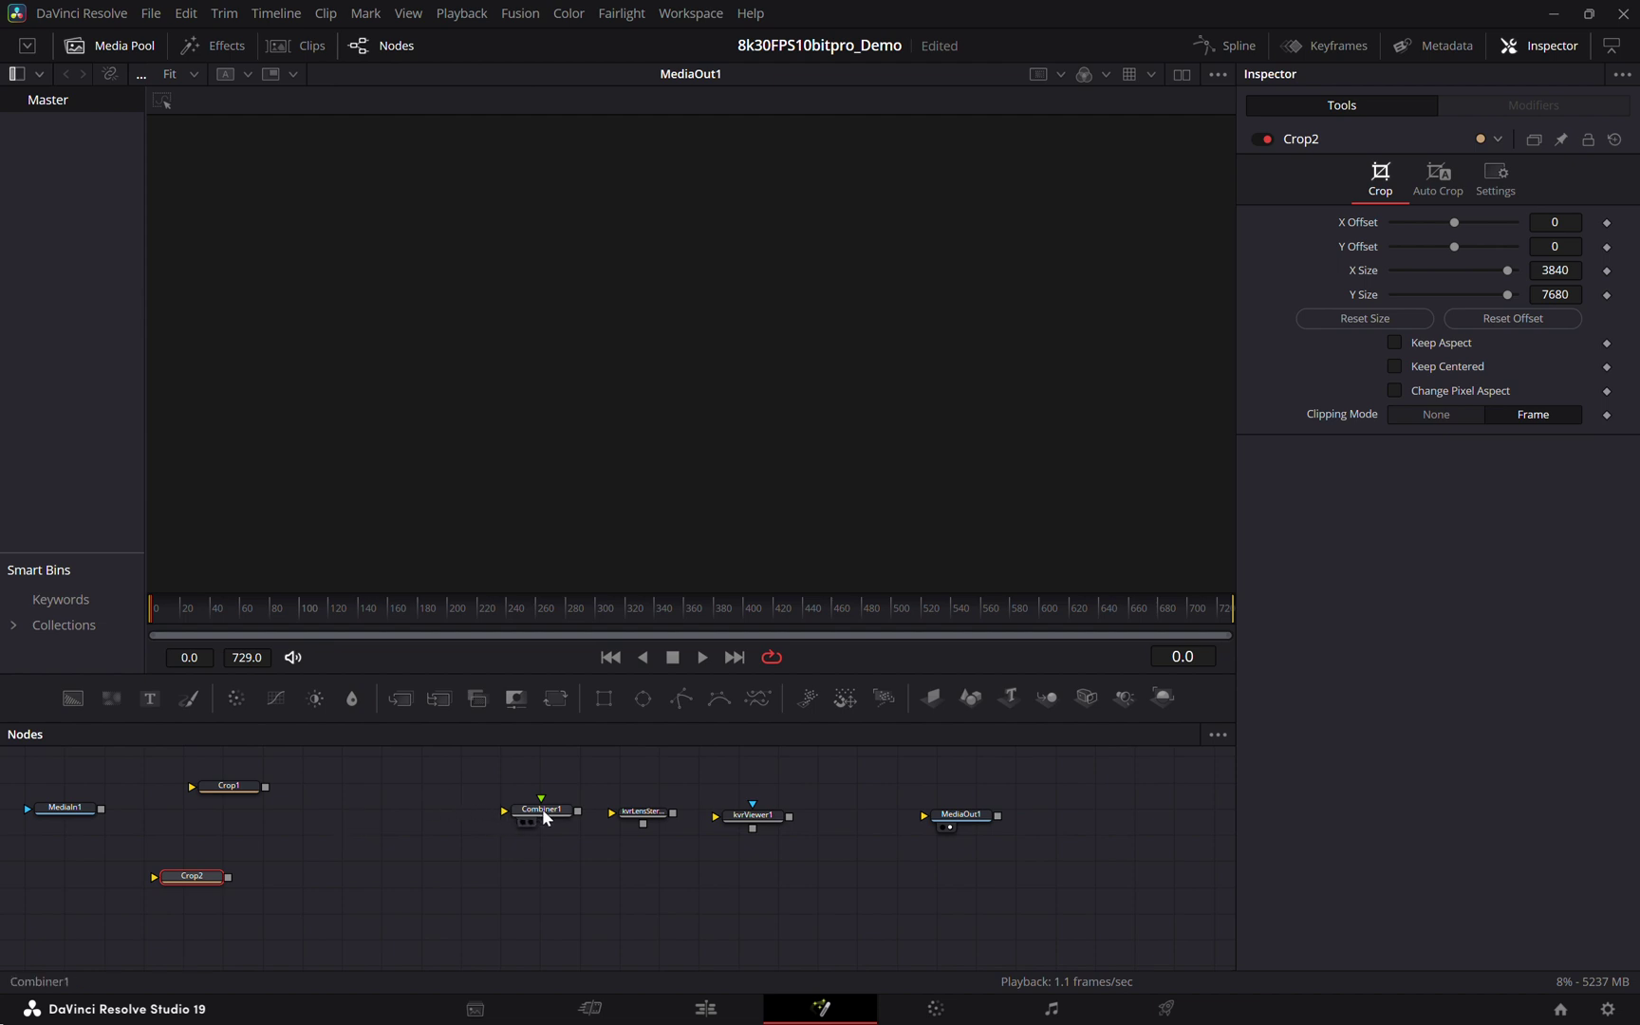
drag(541, 809, 439, 826)
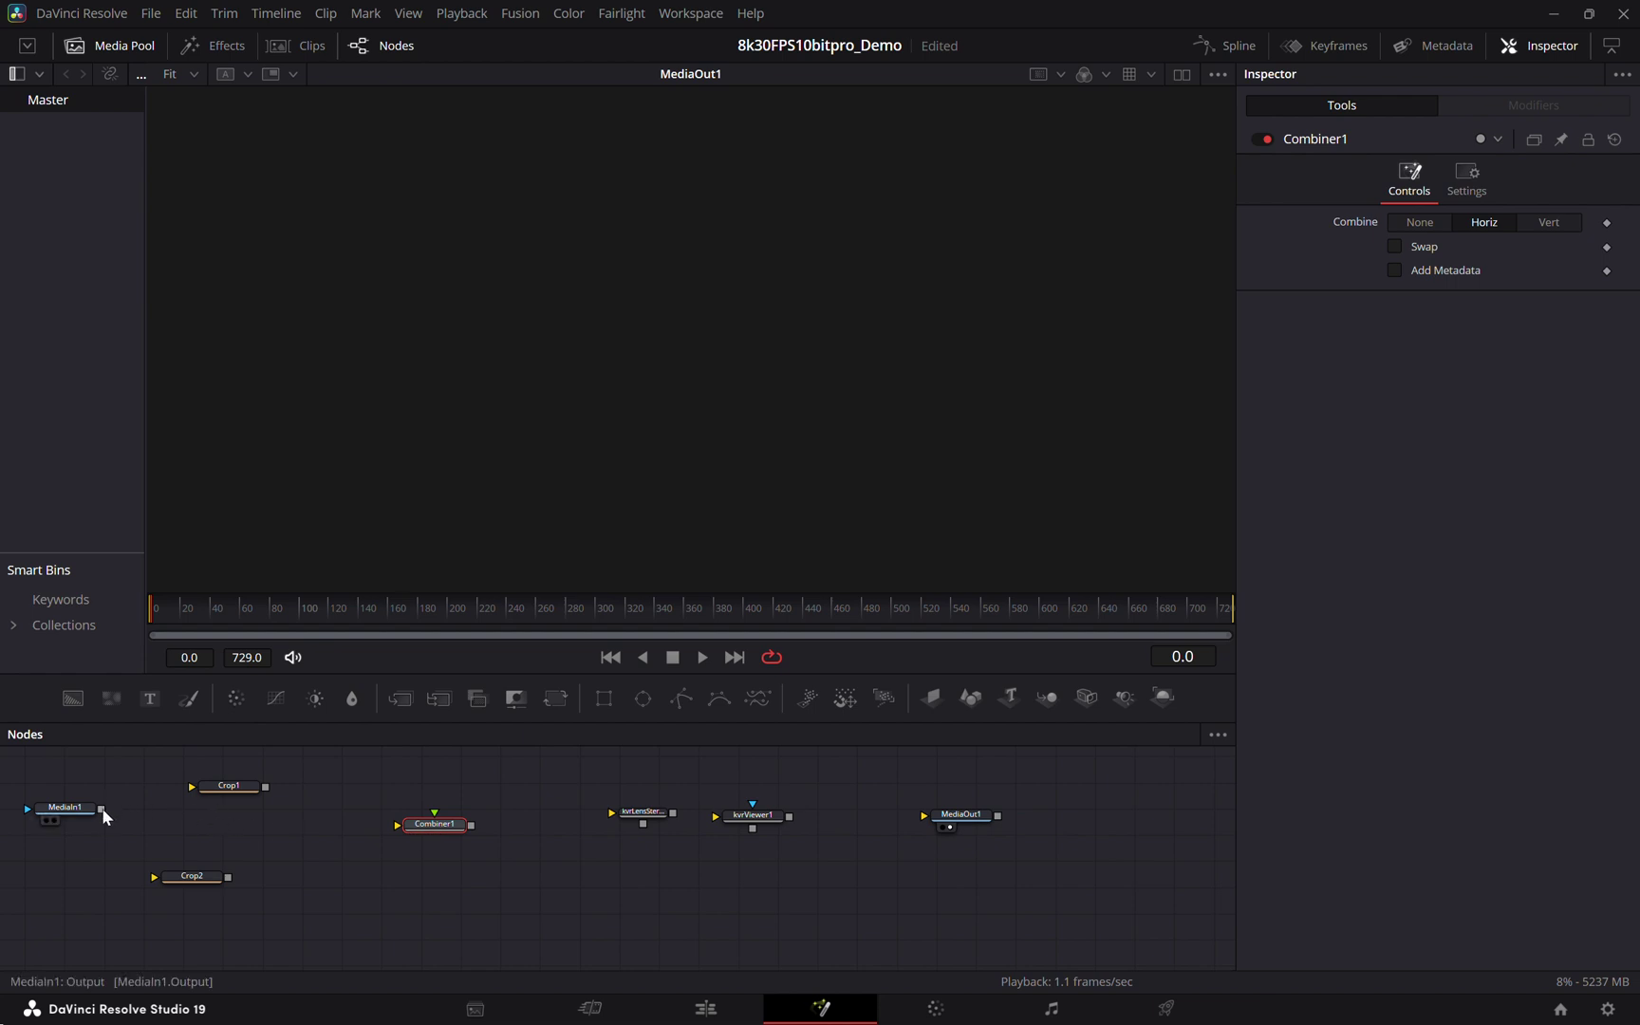
drag(102, 809, 199, 796)
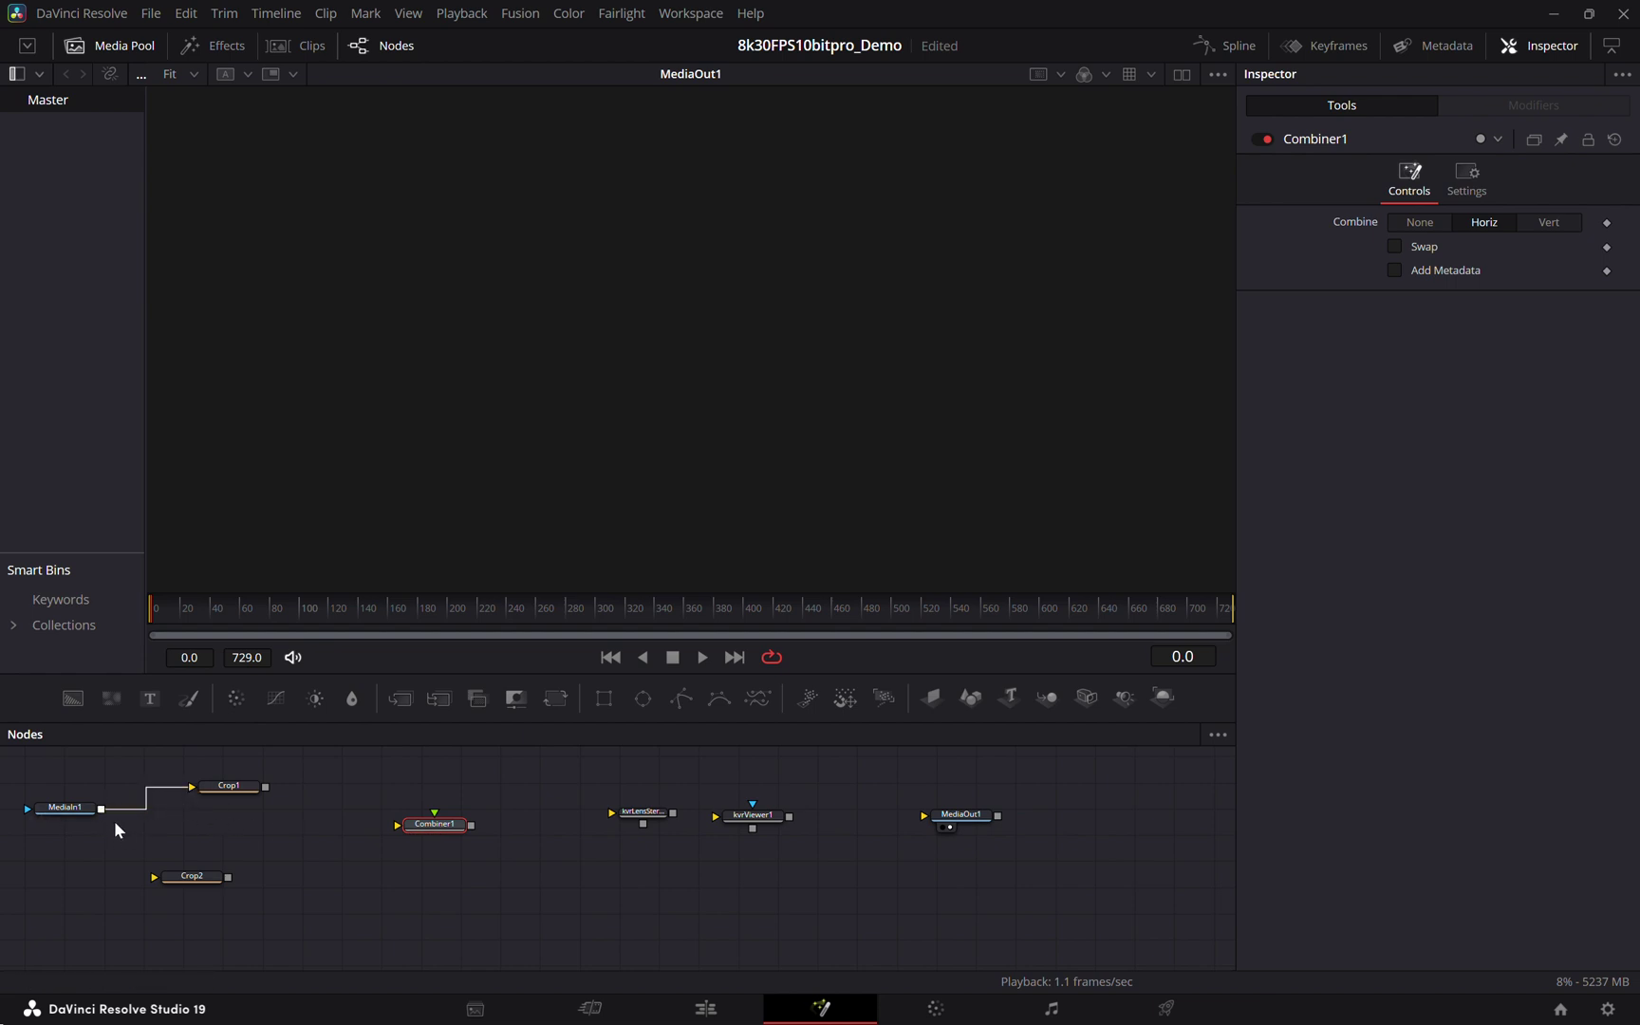
drag(101, 809, 157, 881)
- View Crop1 and change its Y Size from 7680 to 3840
click(231, 788)
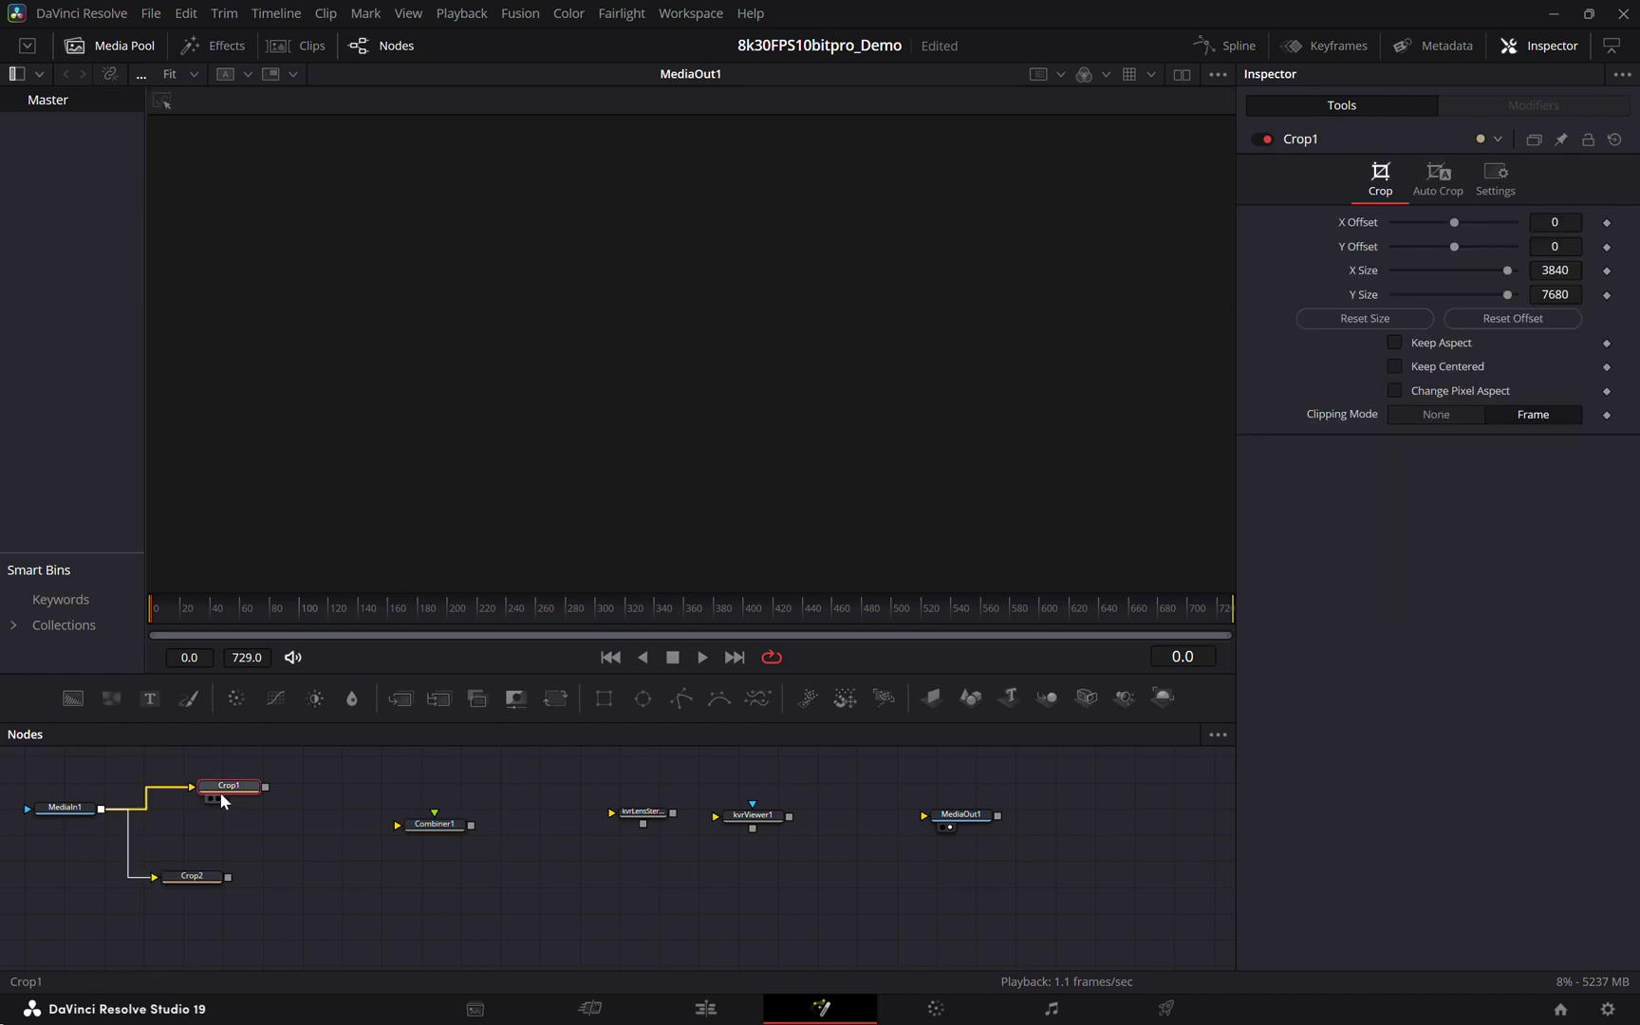
click(213, 798)
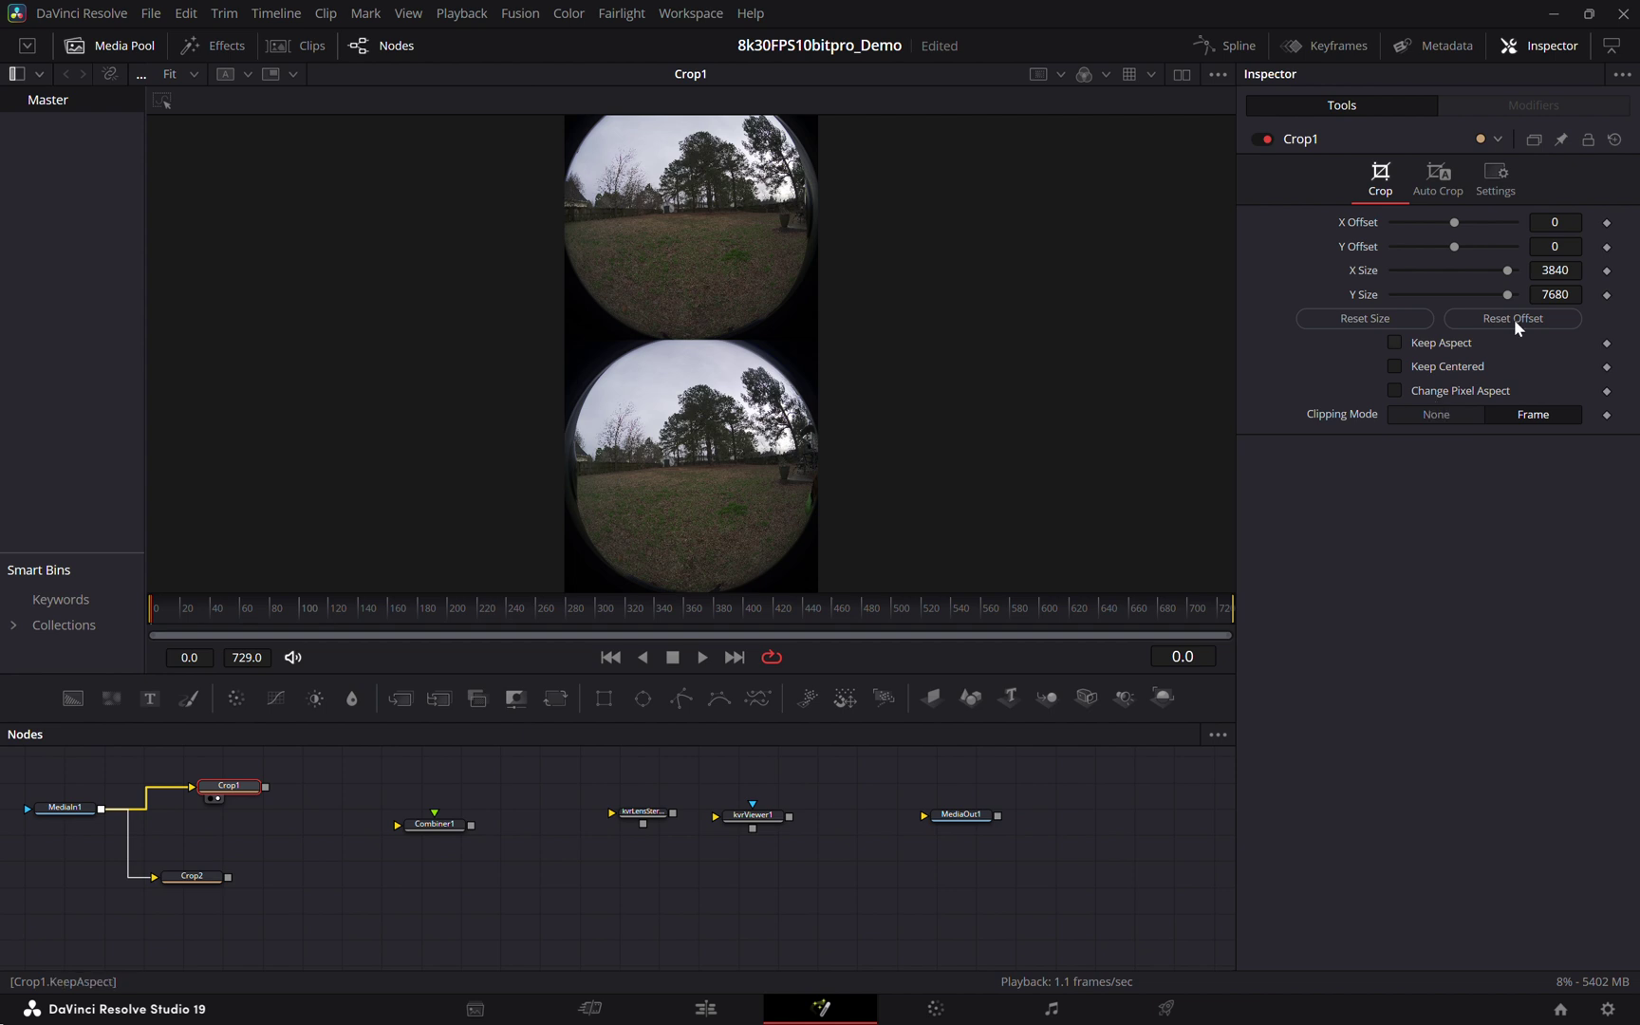
click(1565, 295)
key(BackSpace)
key(BackSpace)
key(BackSpace)
key(BackSpace)
text(3840)
key(Tab)
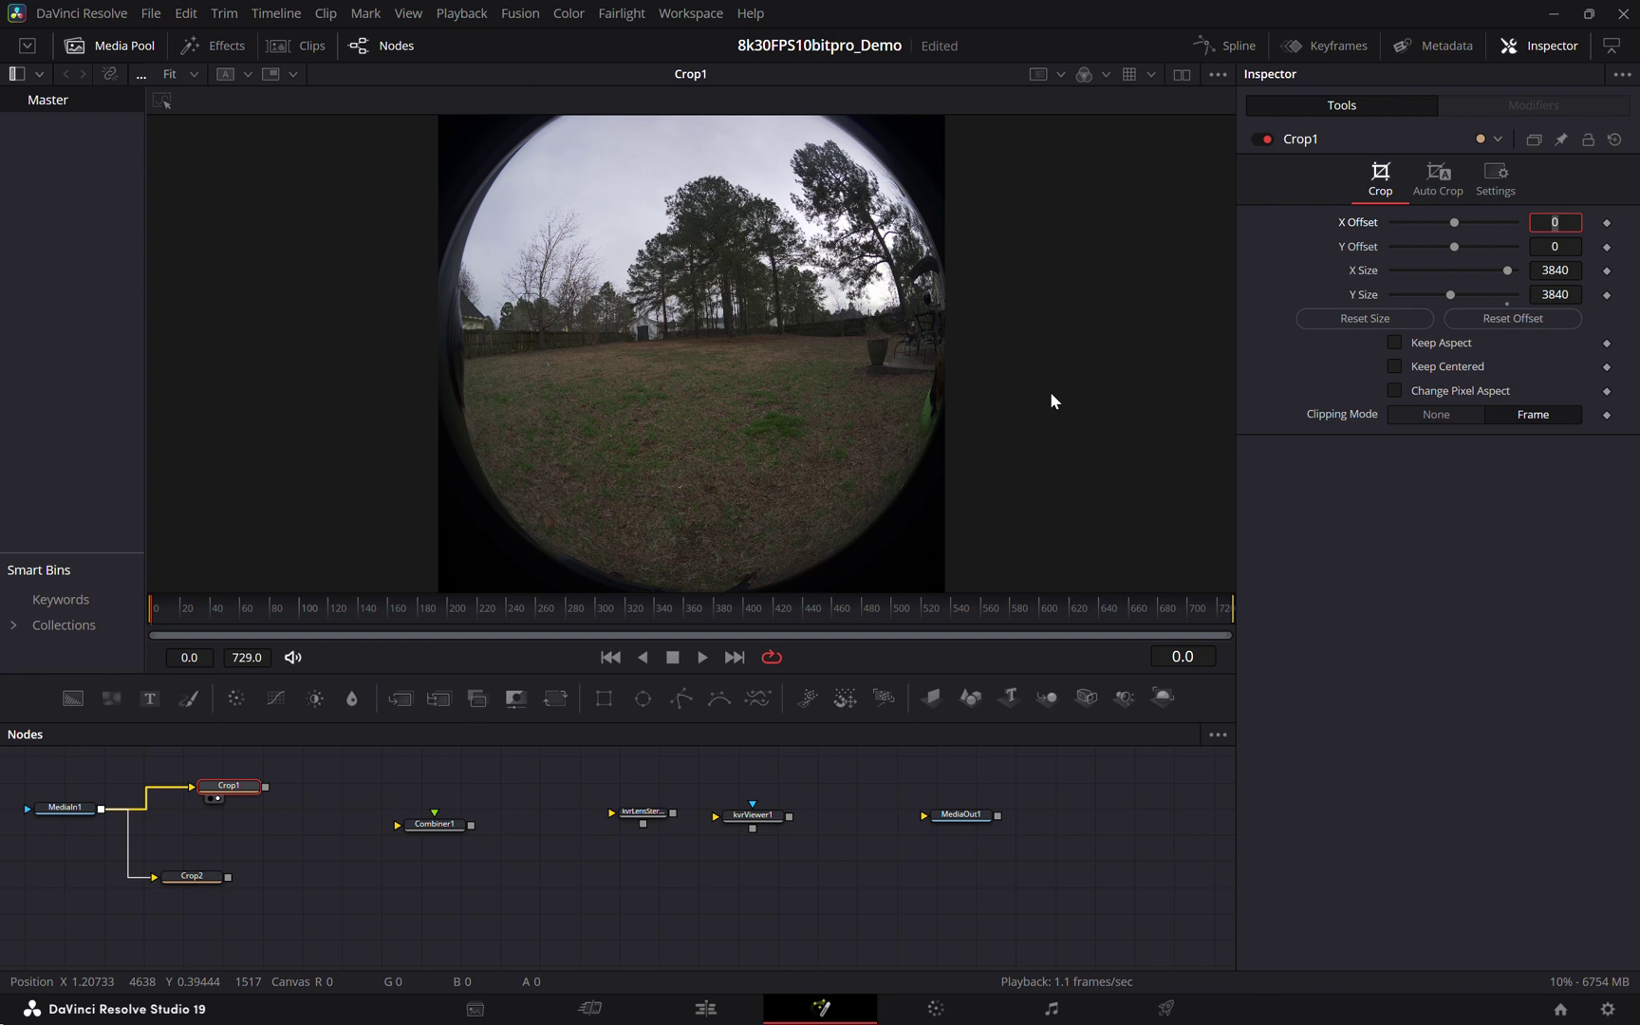
- Rename Crop1 to 'Right eye' with F2
click(238, 793)
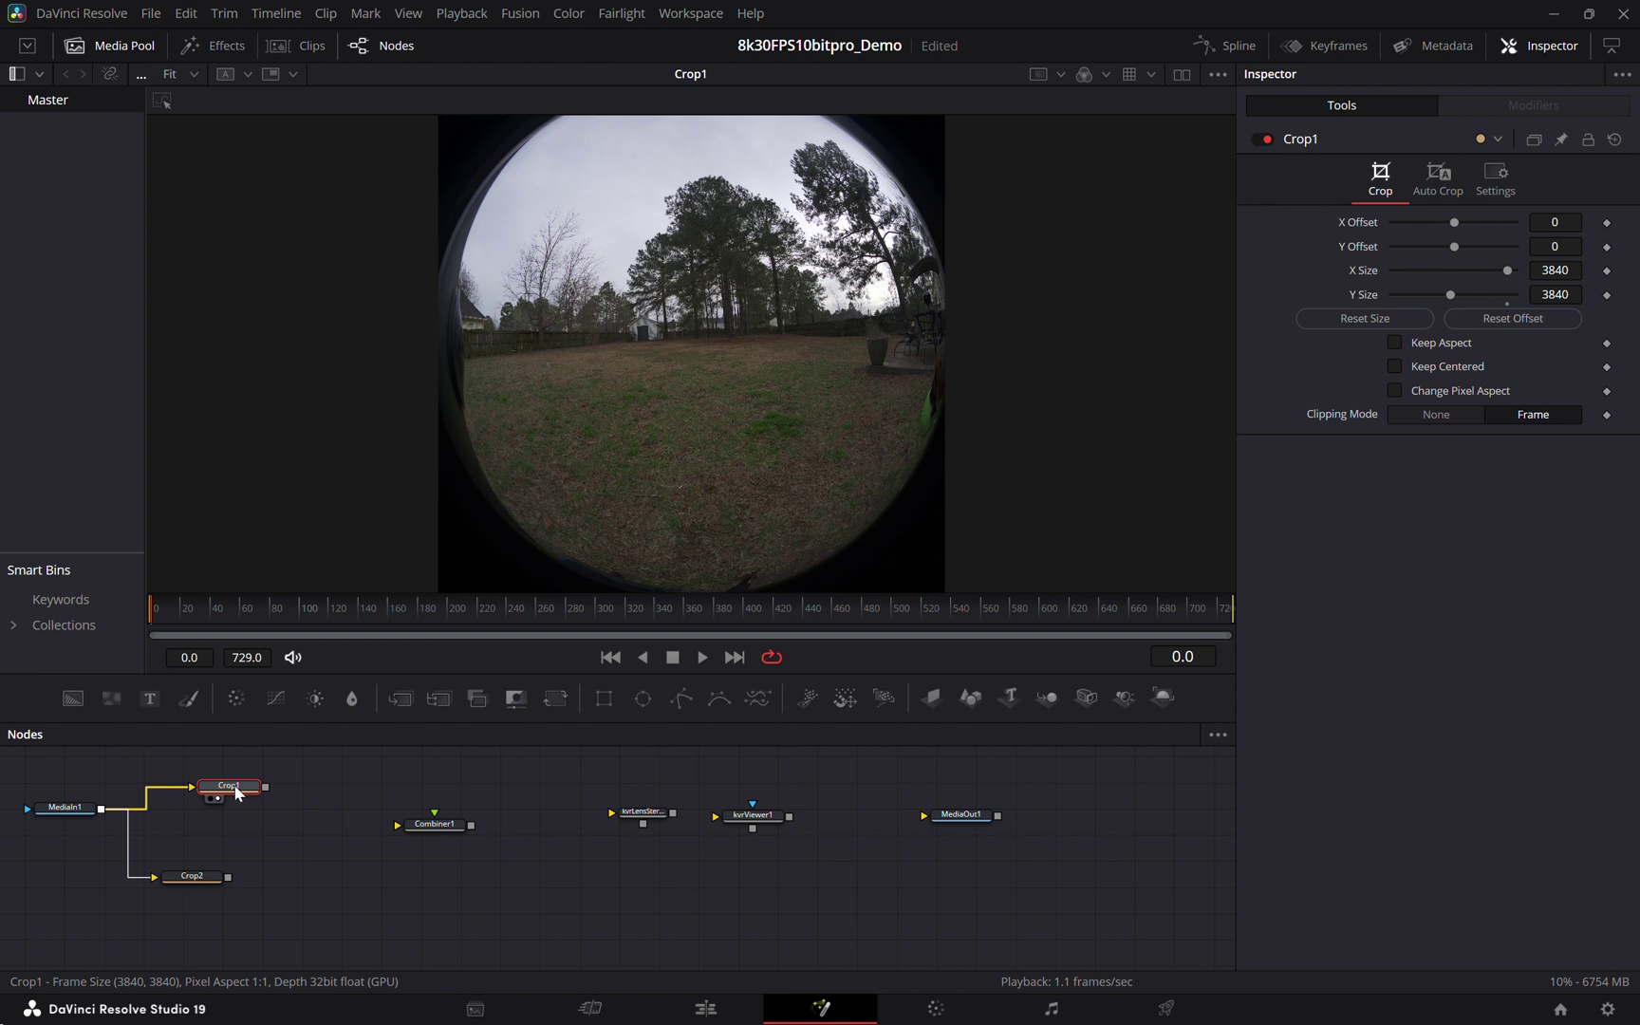
key(F2)
text(Right eye)
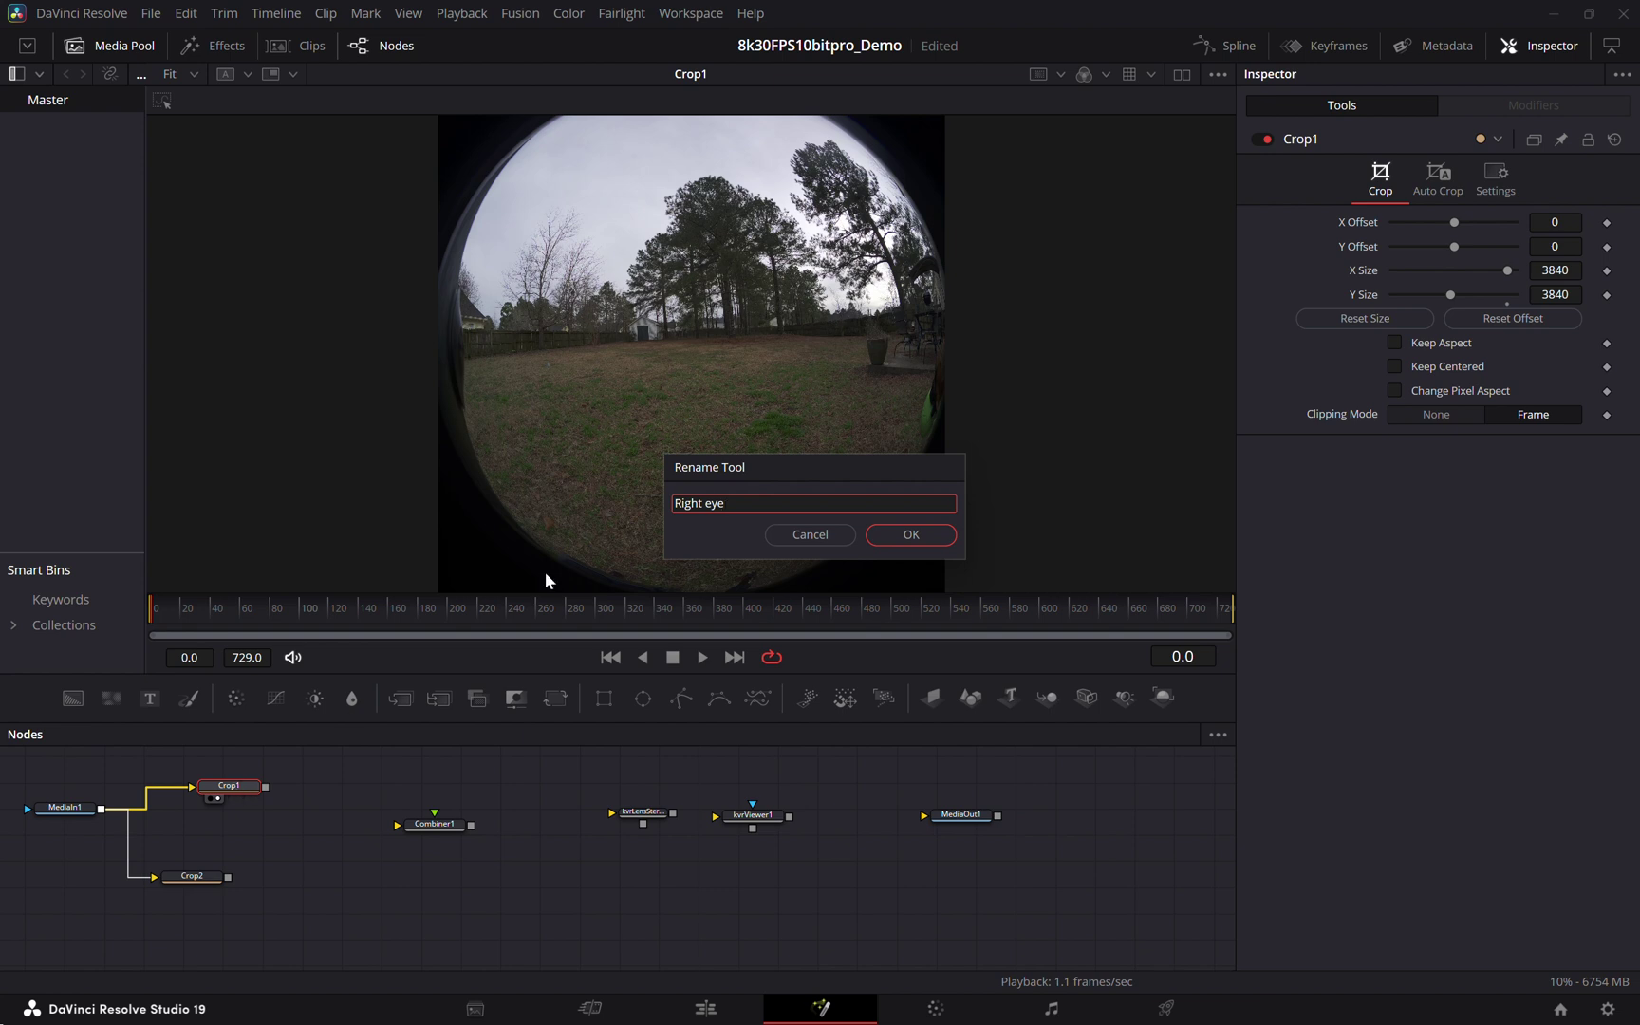
- Confirm the Righteye name, then give Crop2 Y Size 3840 and Y Offset 3840
click(911, 535)
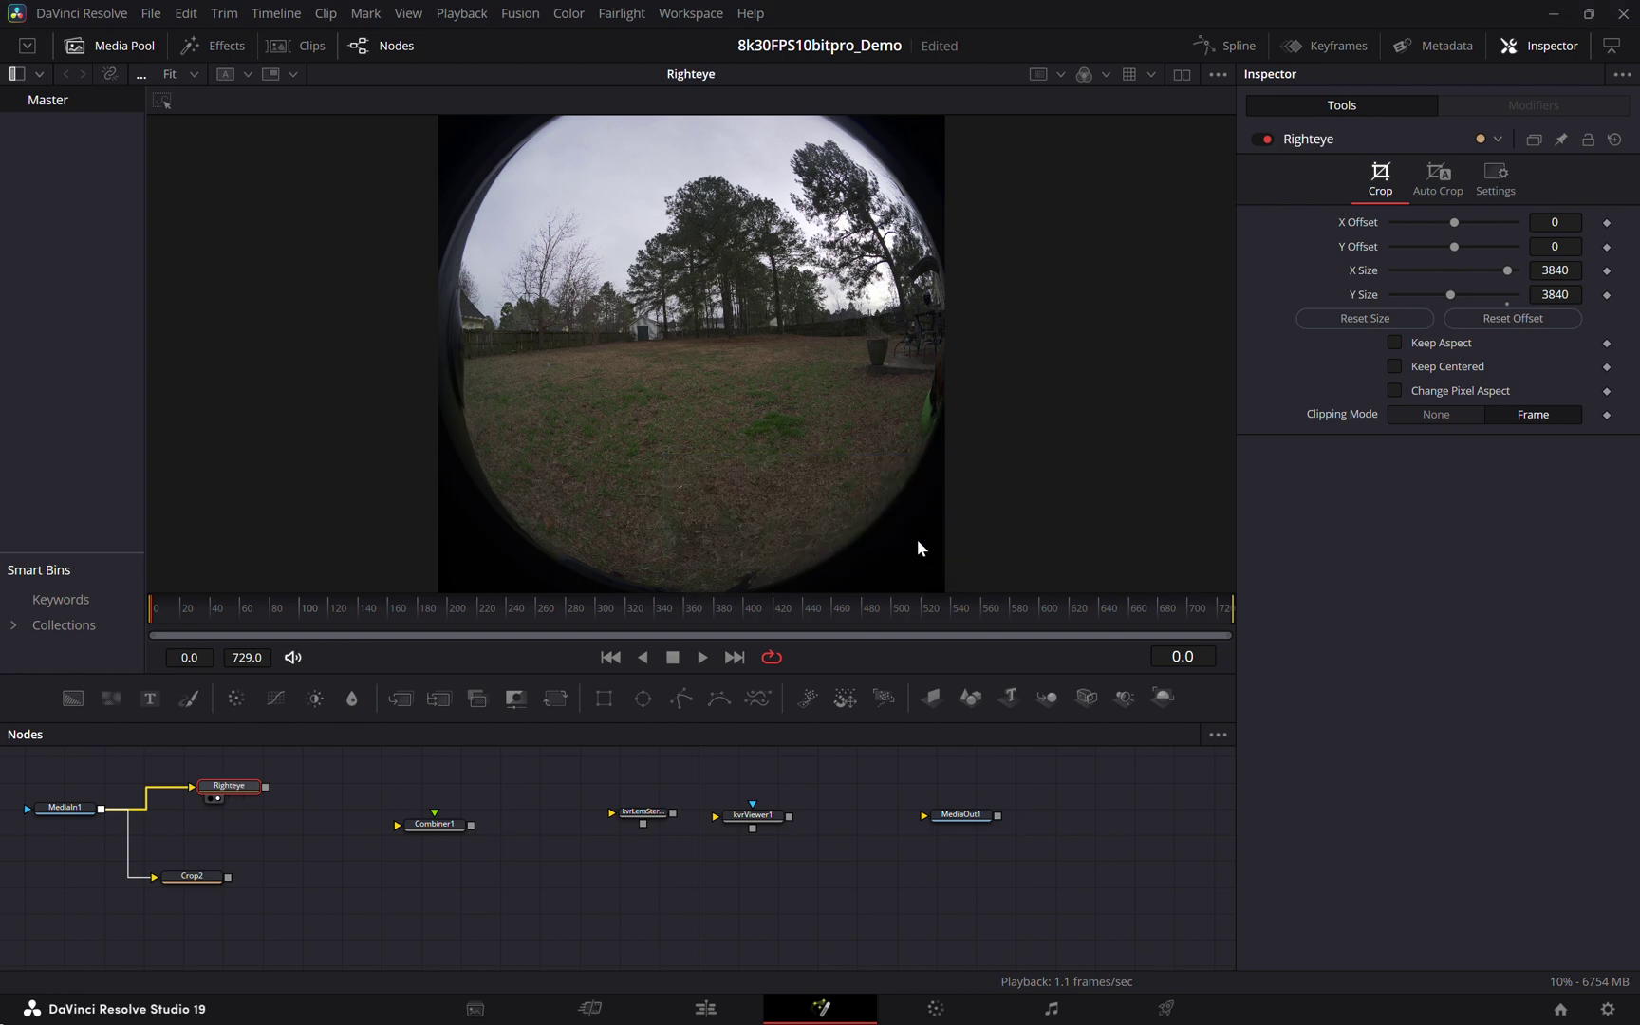
click(201, 881)
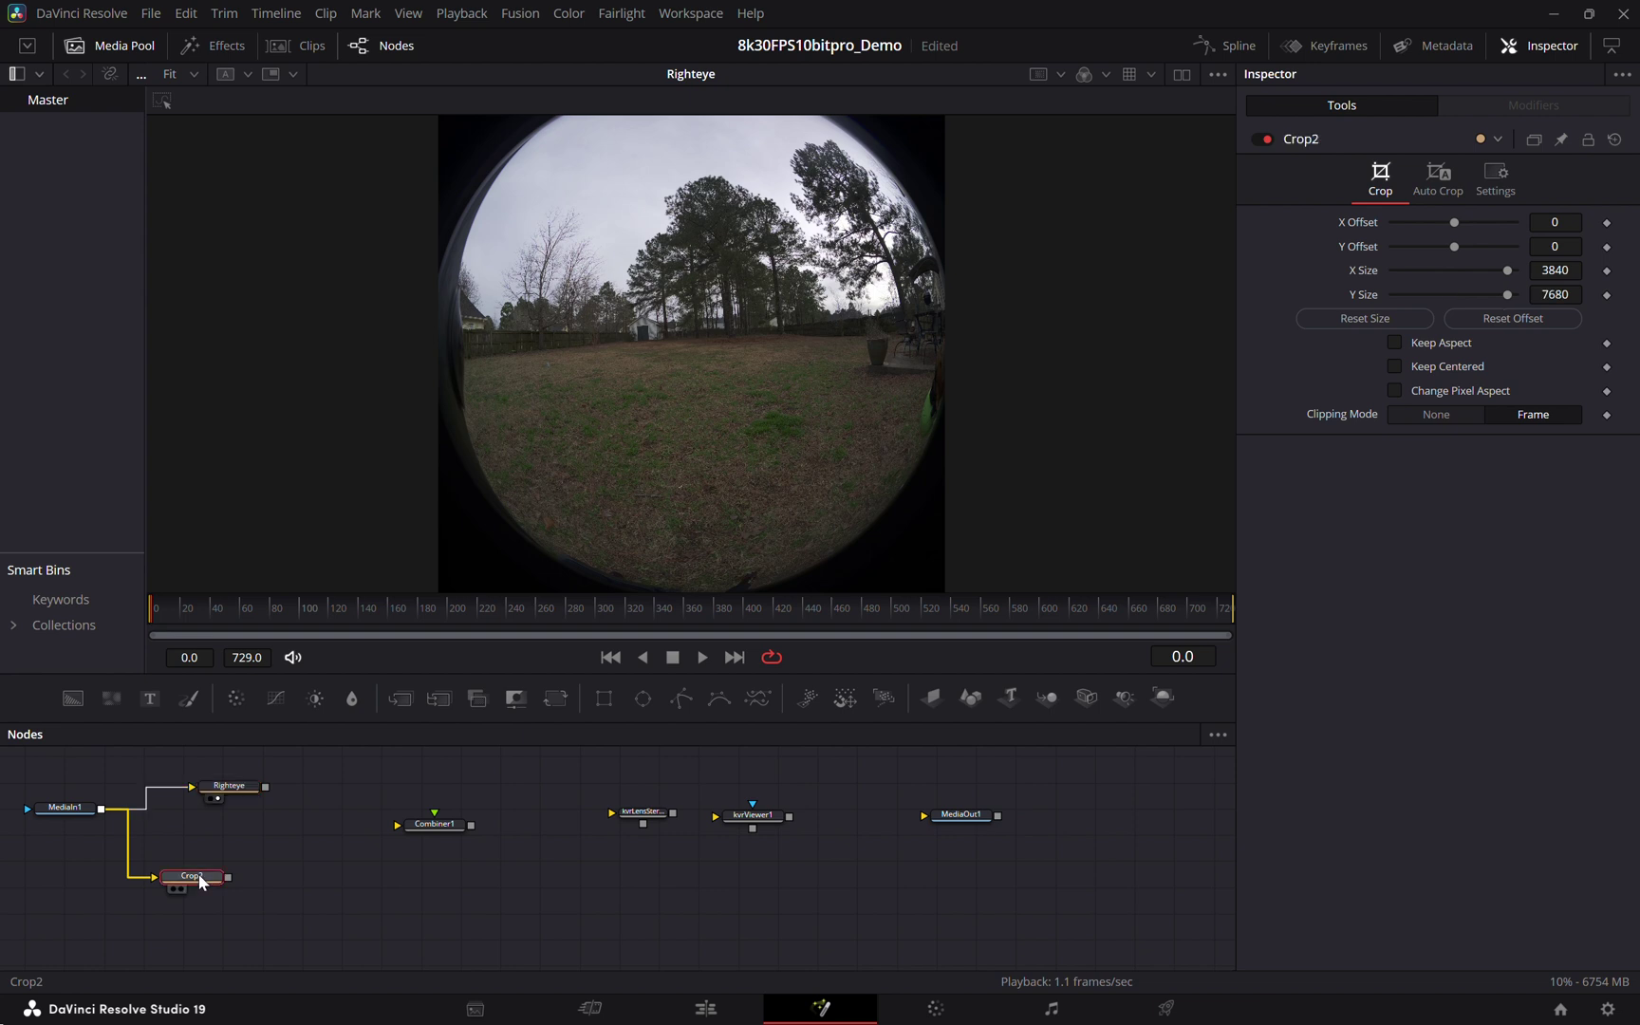
click(180, 890)
click(1566, 298)
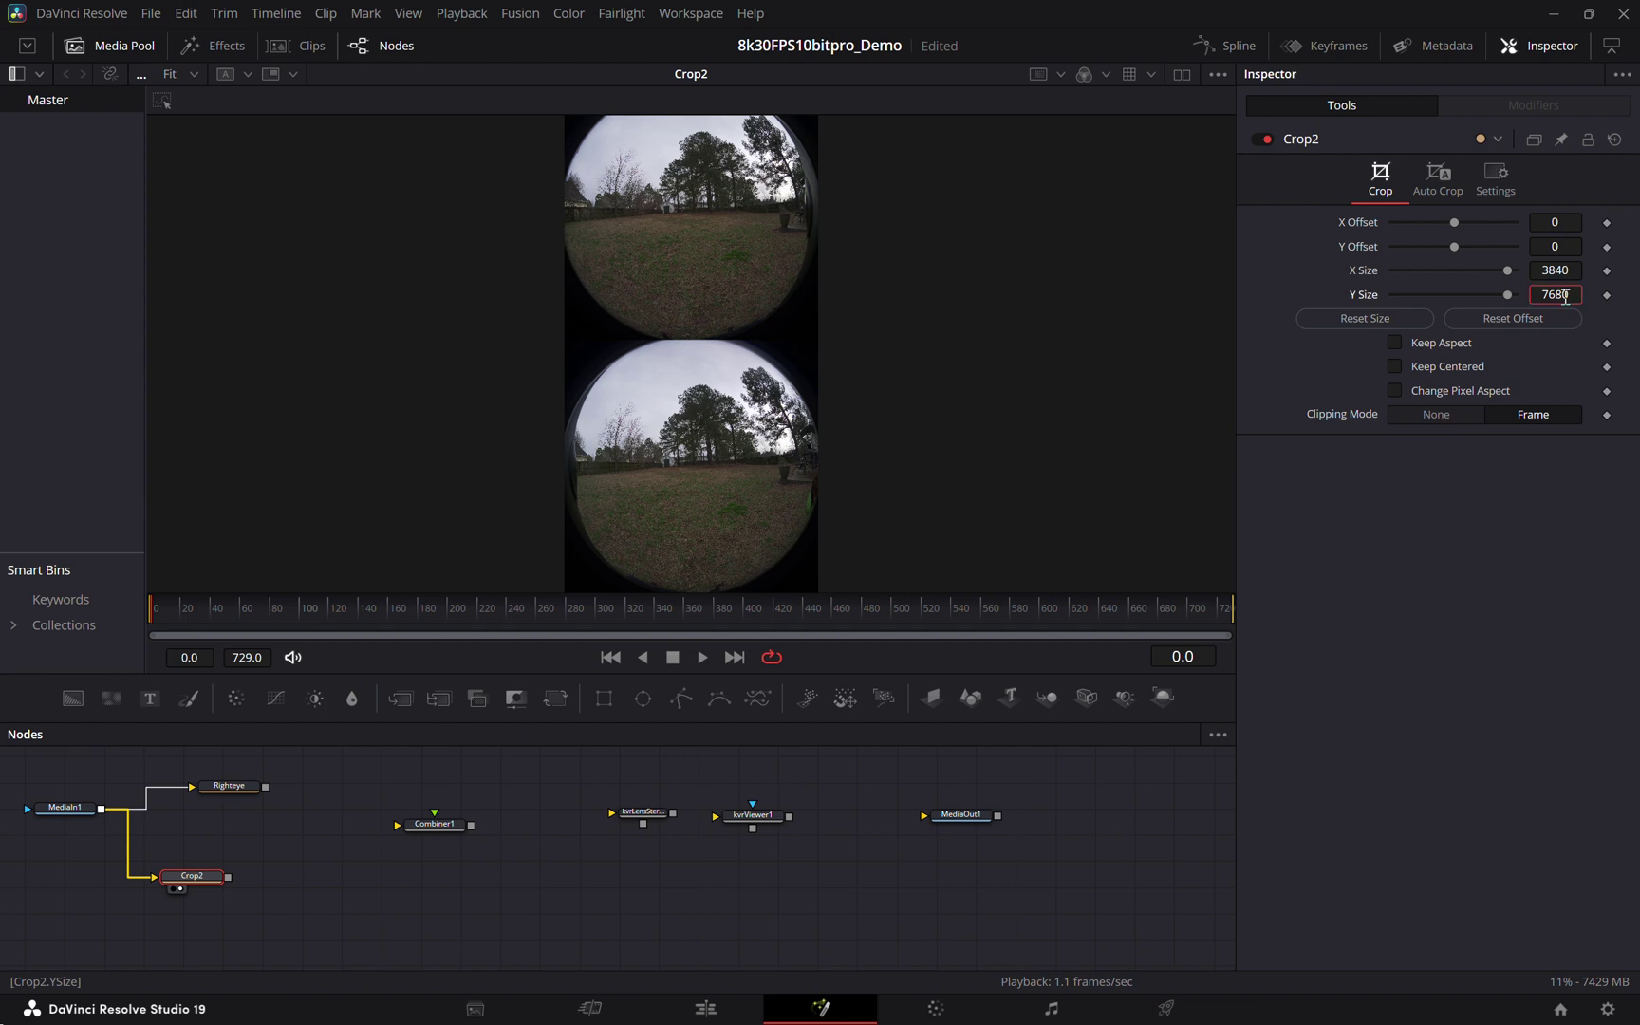
text(3840)
click(1580, 294)
key(BackSpace)
key(BackSpace)
key(BackSpace)
key(BackSpace)
key(BackSpace)
key(BackSpace)
key(BackSpace)
key(BackSpace)
text(3840)
click(1566, 248)
text(384)
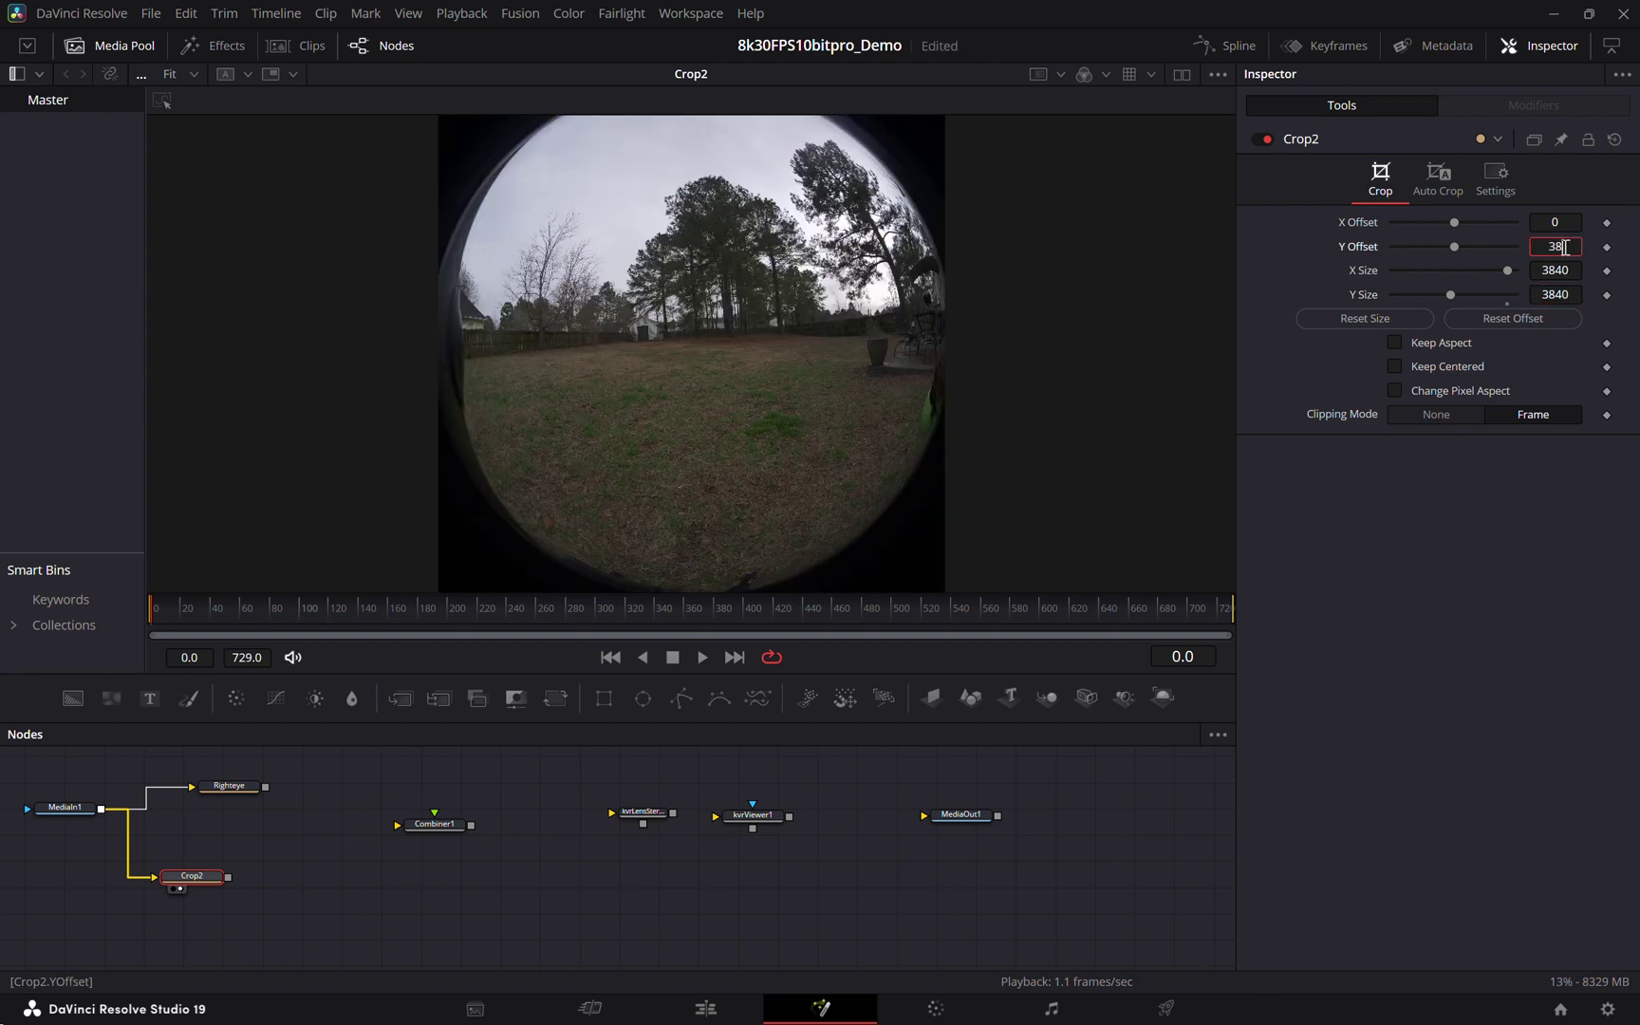
text(0)
key(Tab)
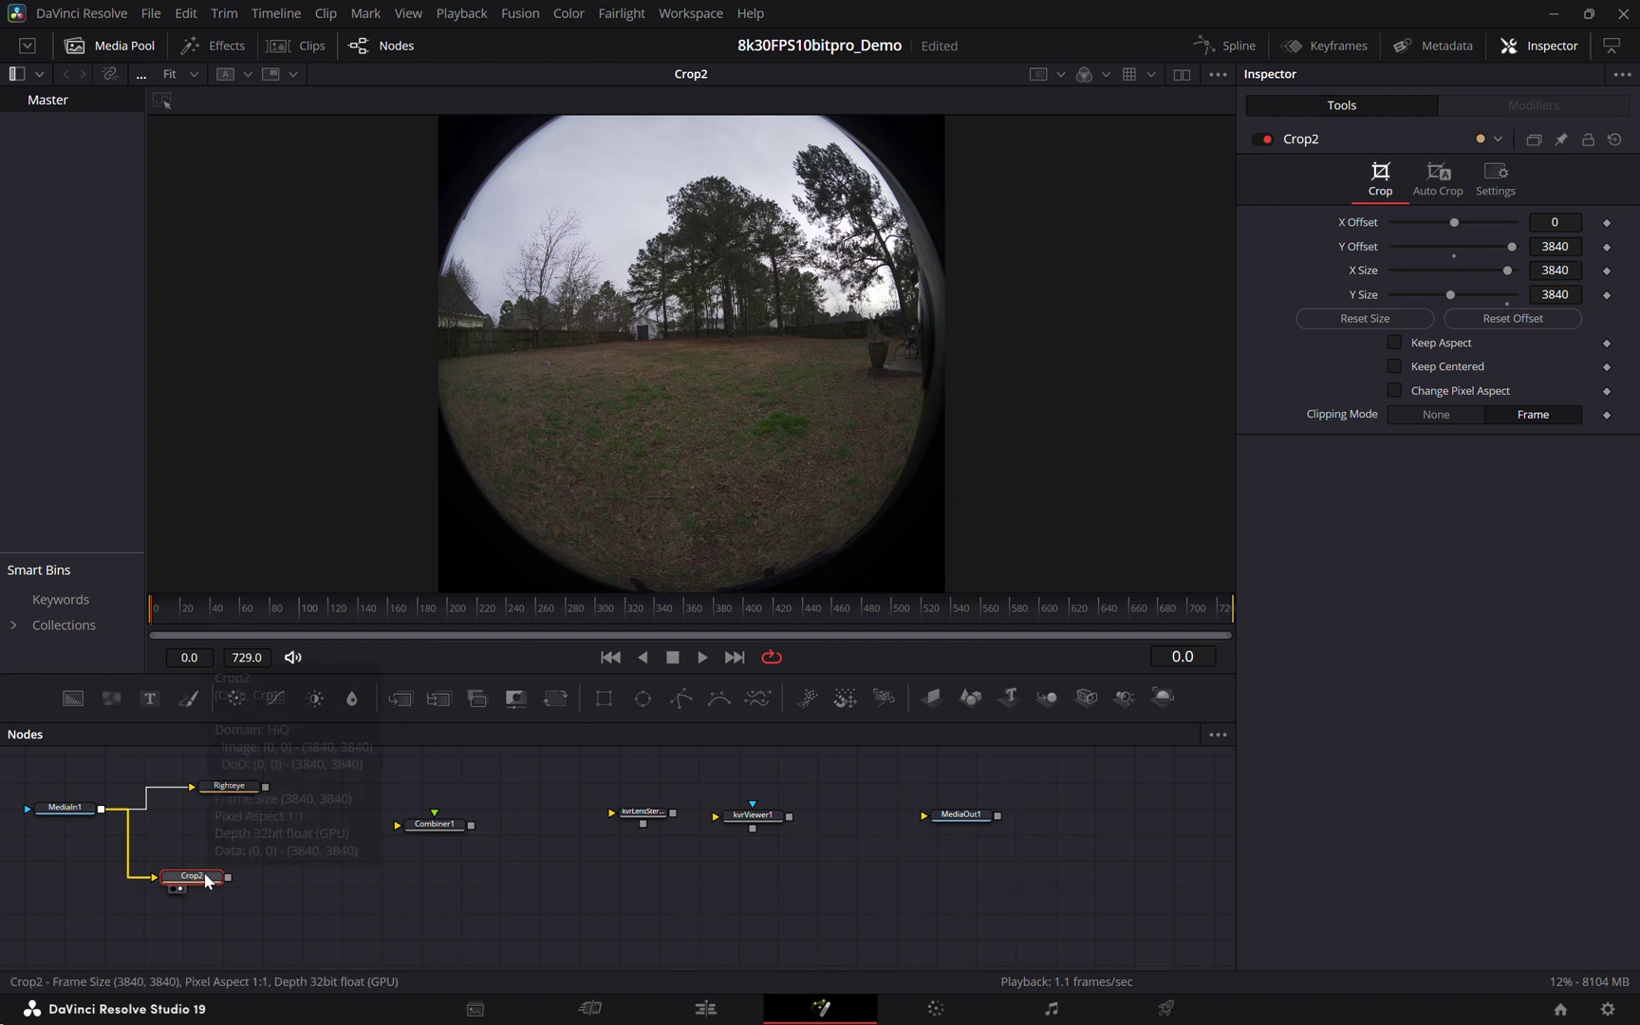
- Rename Crop2 to 'Lefteye'
mouse_move(203, 881)
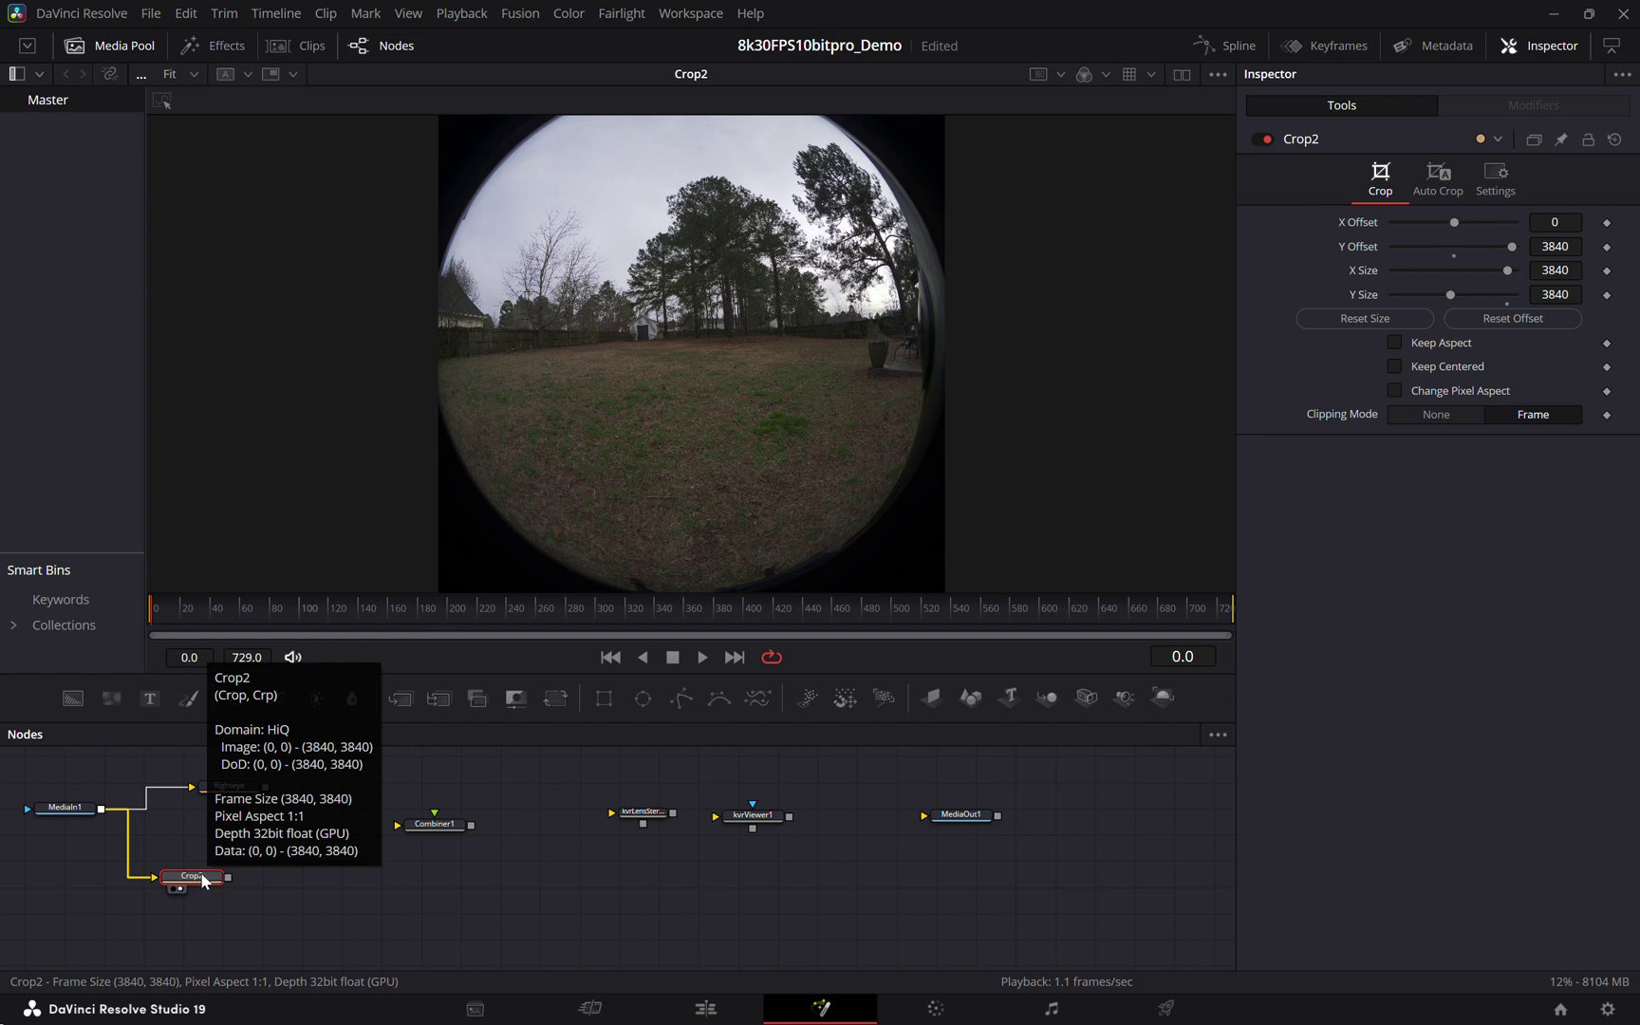
key(F2)
text(Le)
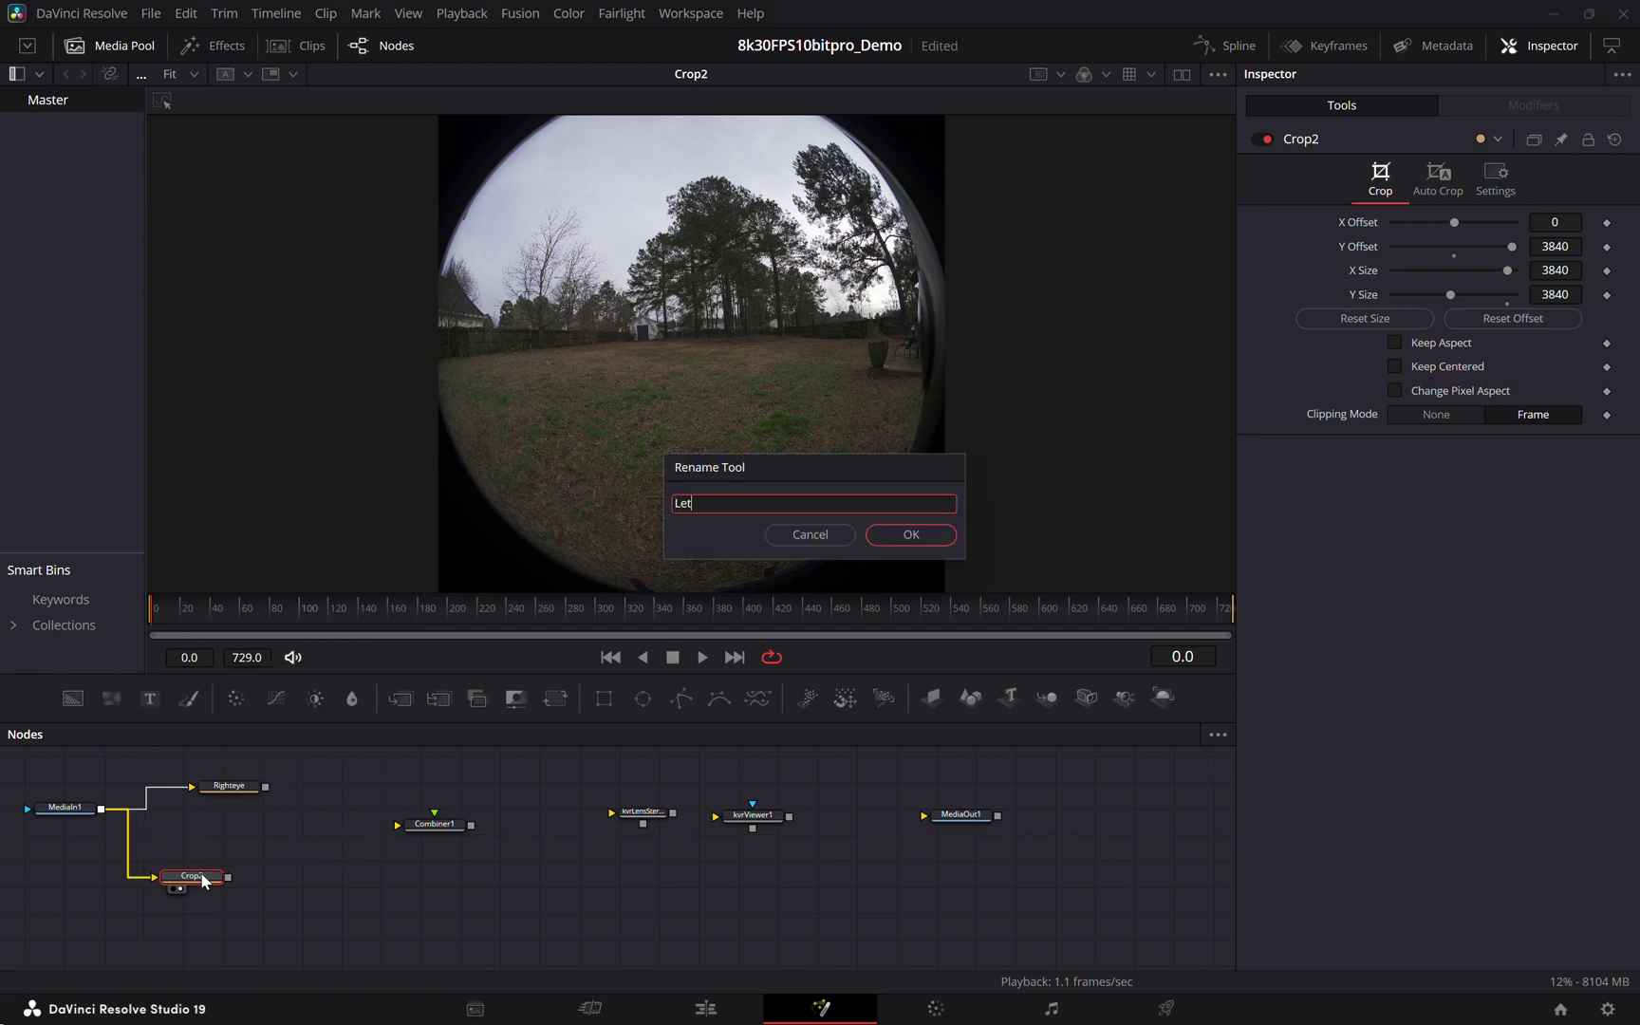
text(fteye)
click(900, 537)
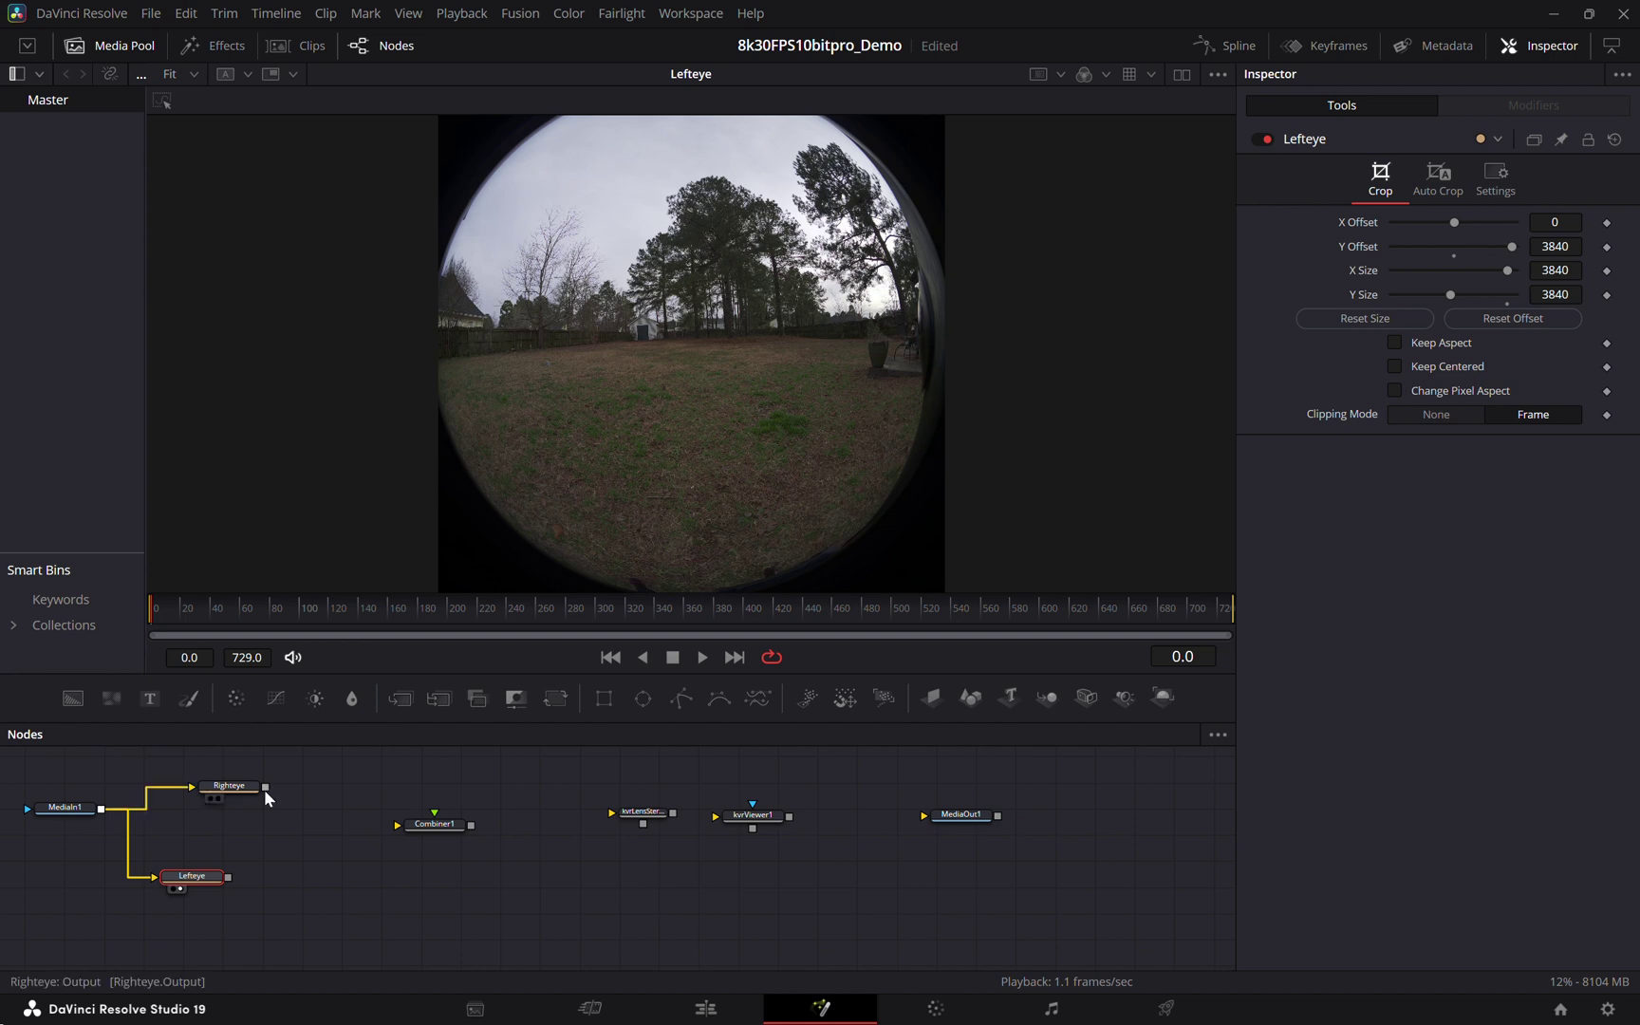
- Connect Lefteye and Righteye outputs to Combiner1's two inputs and move kvrLensStereo1 closer
drag(229, 878, 398, 833)
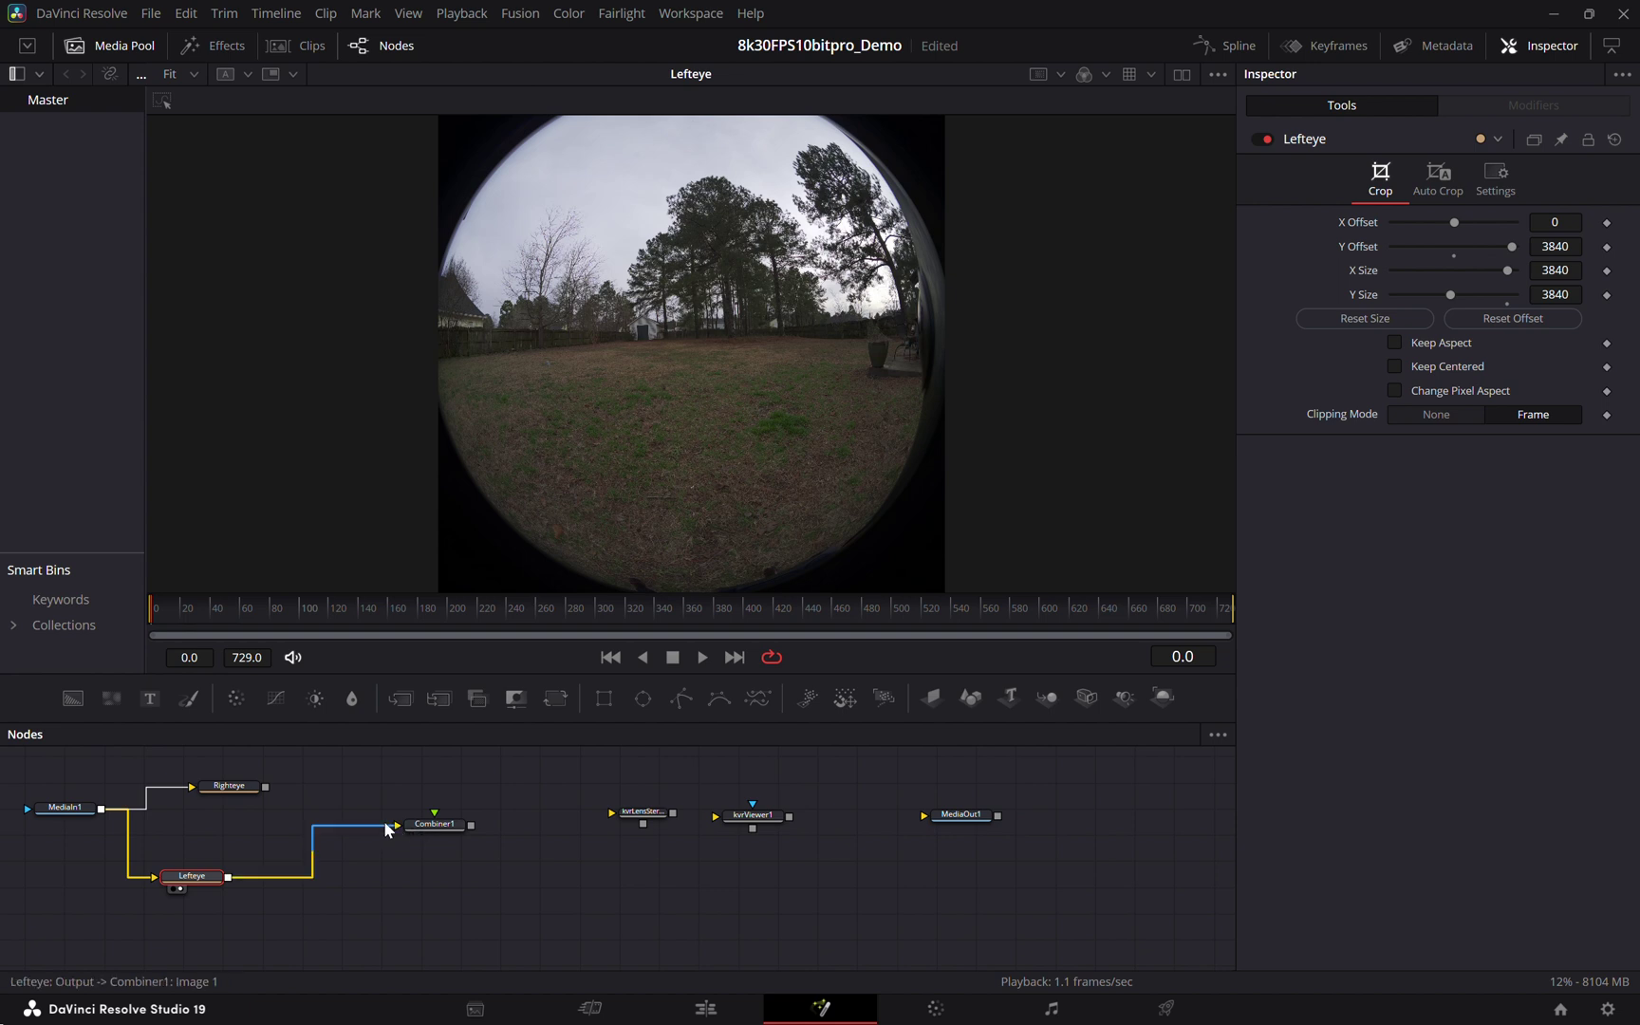
drag(266, 788, 434, 820)
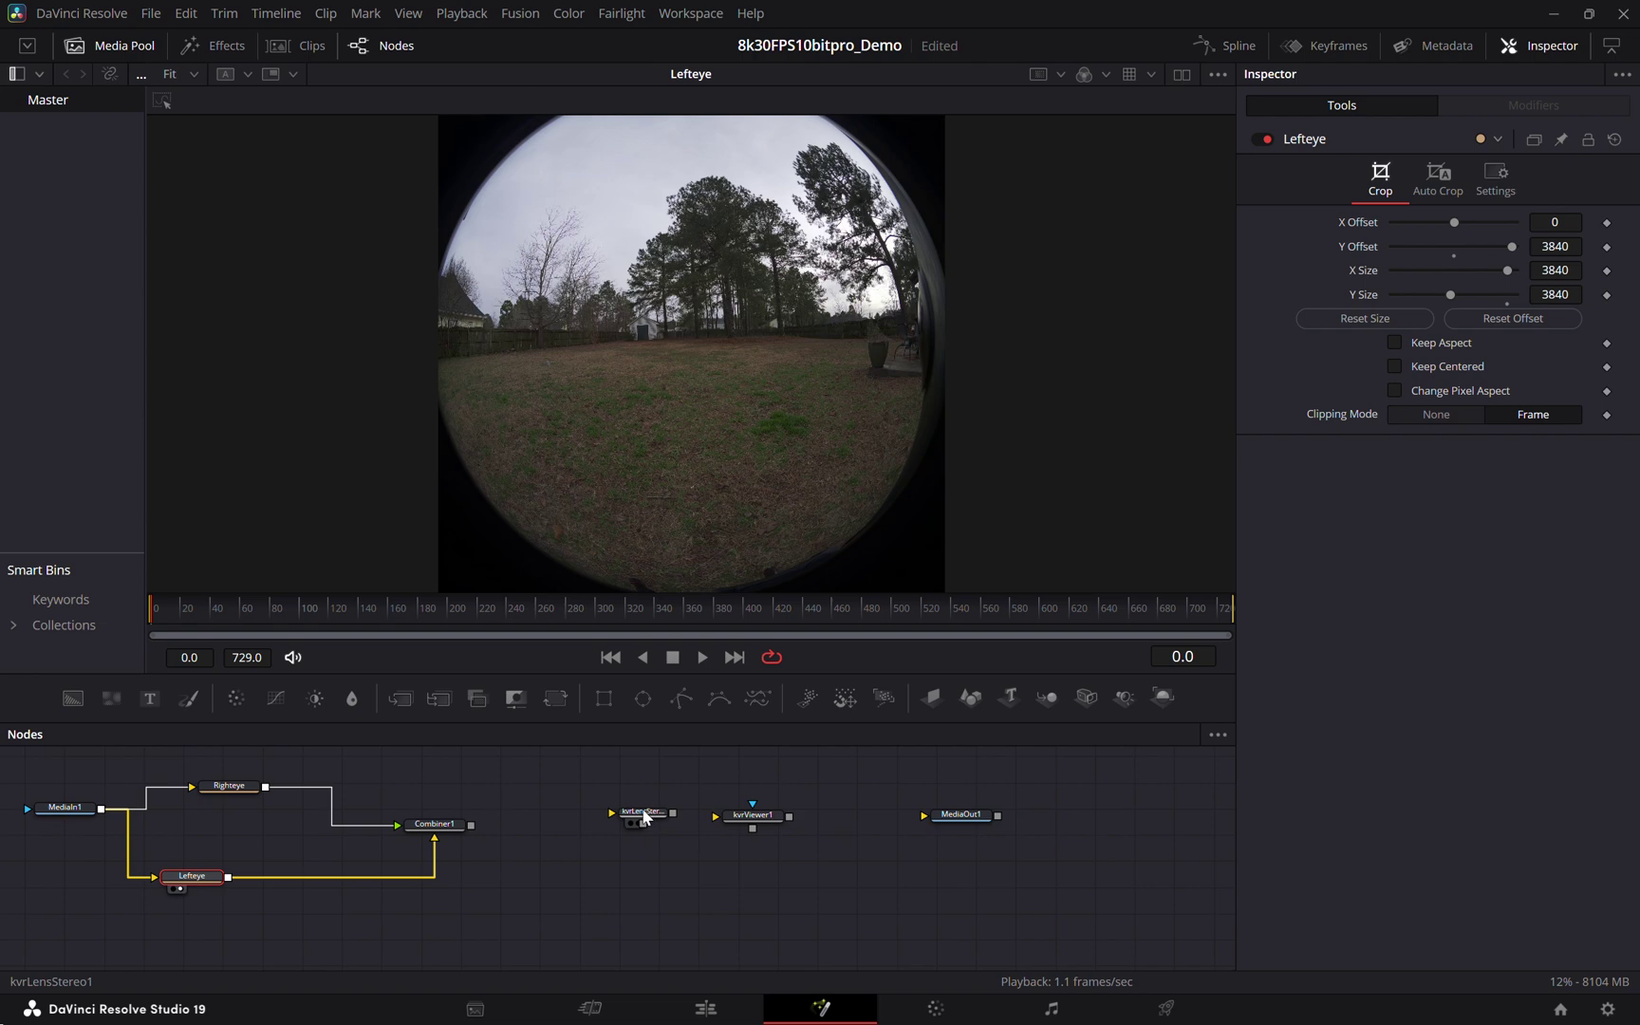
drag(645, 816, 584, 829)
- Preview Combiner1's 7680 x 3840 side-by-side output and feed it into kvrLensStereo1
click(424, 826)
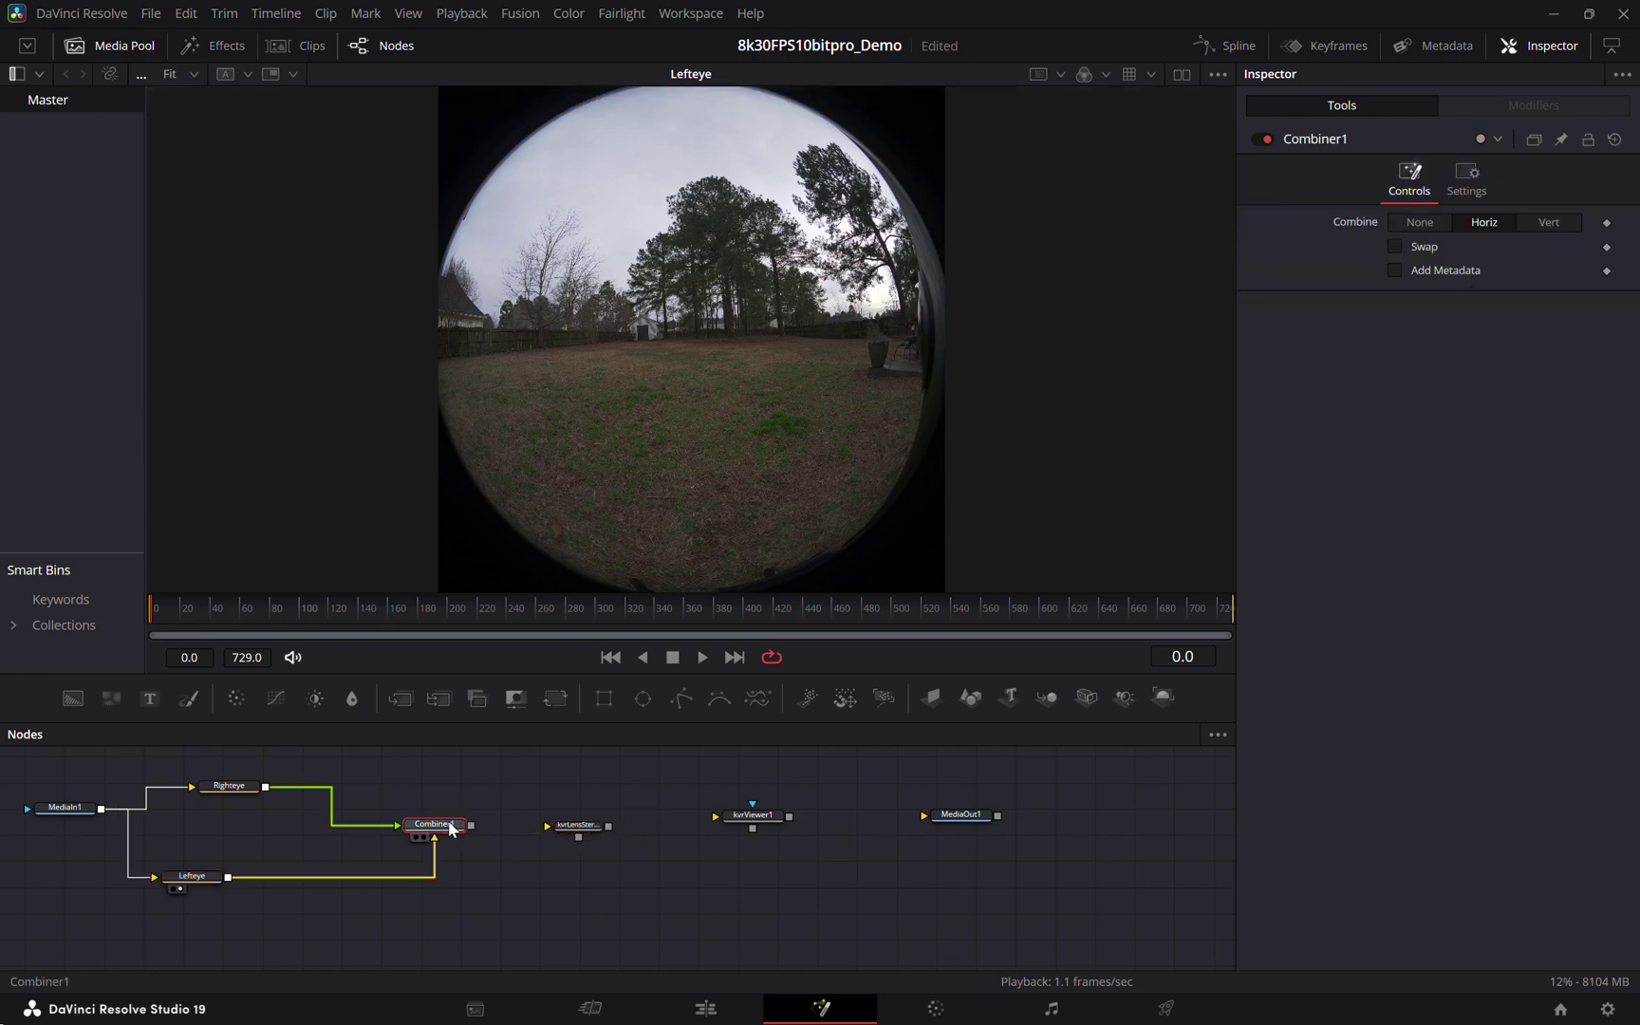
click(423, 840)
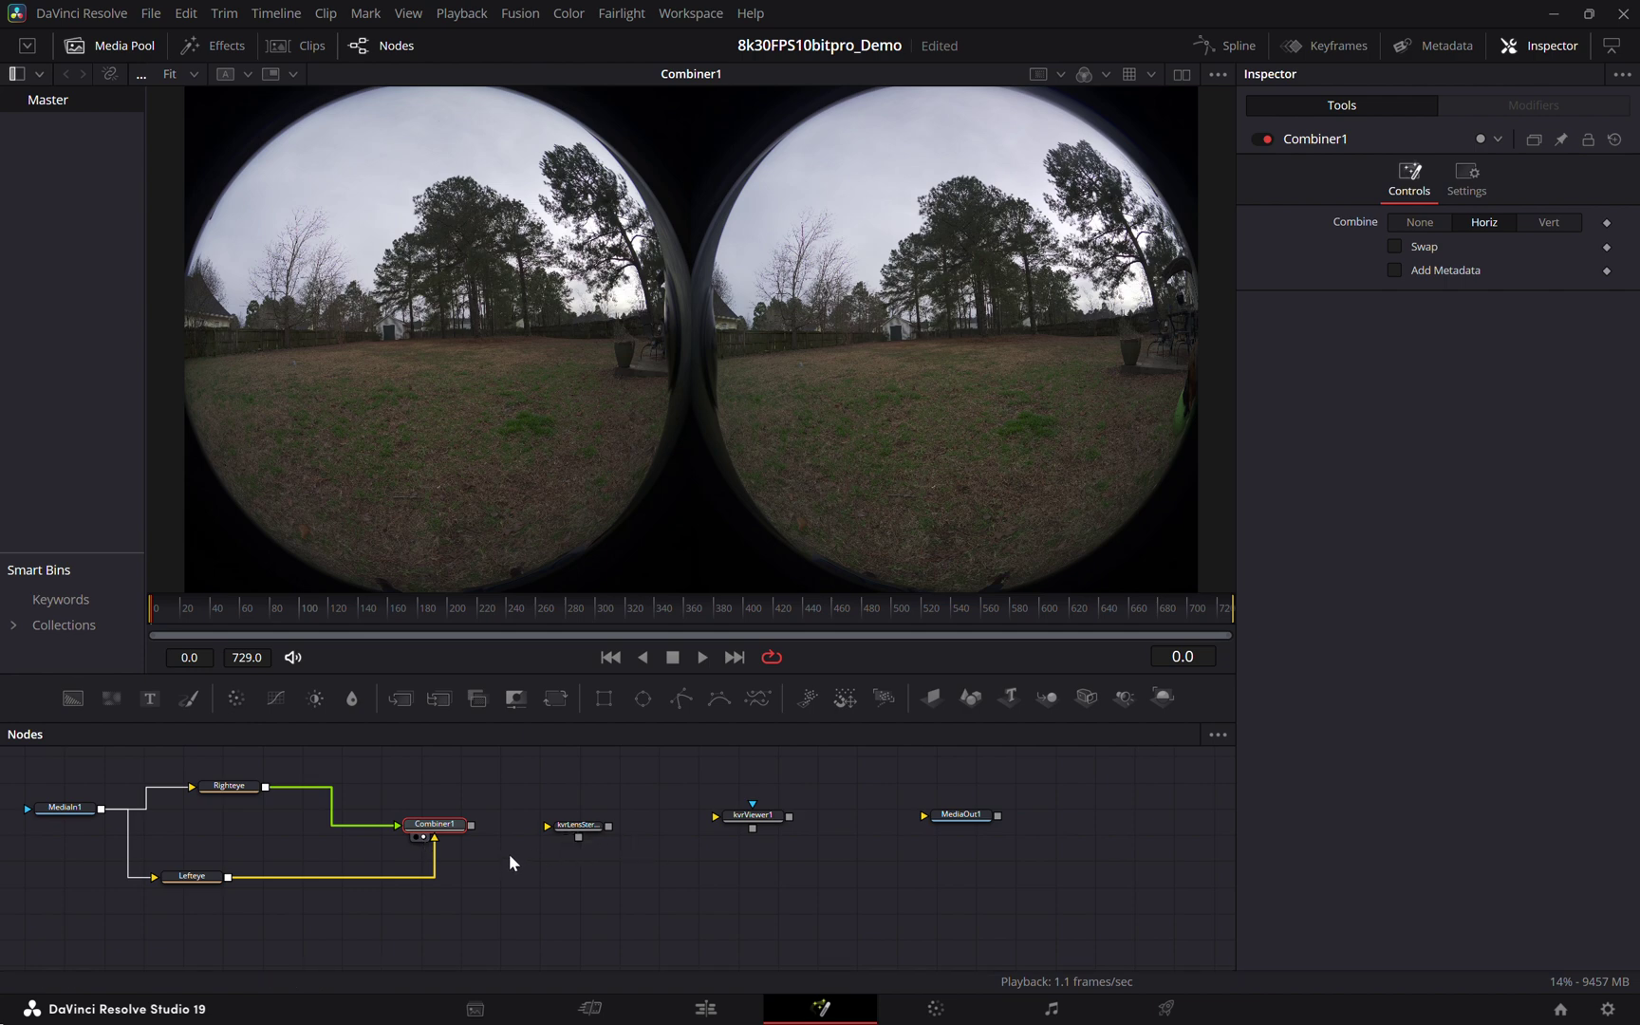
drag(472, 825, 547, 828)
click(424, 837)
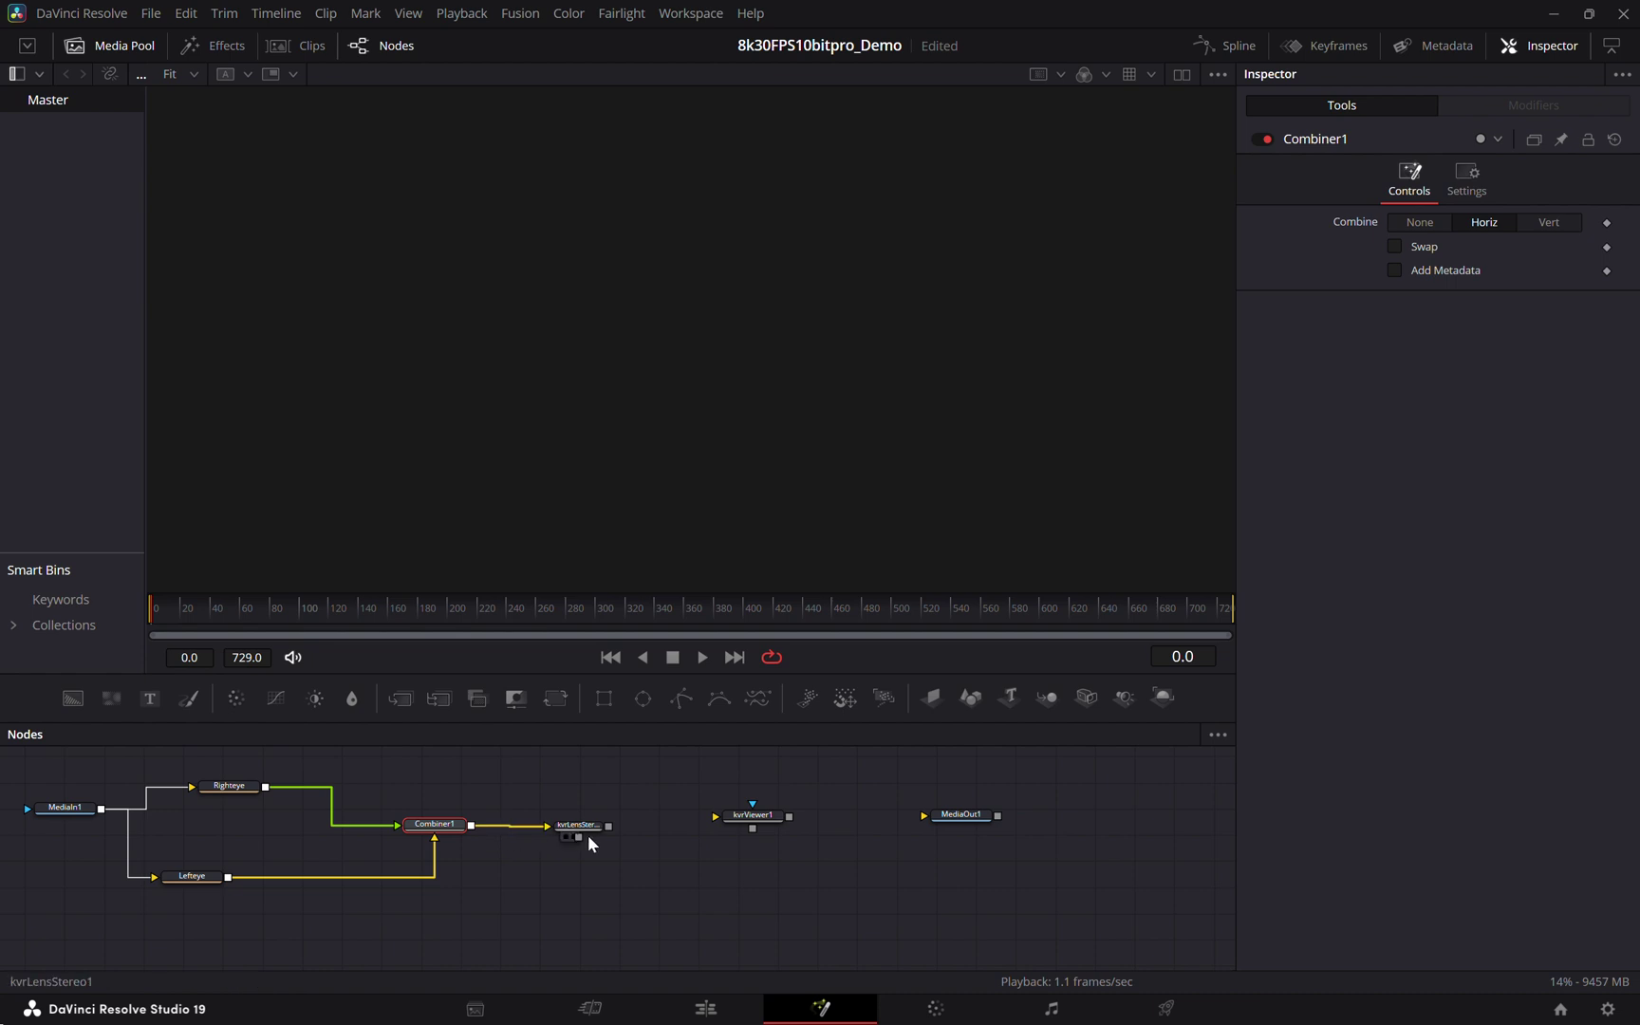
- View kvrLensStereo1's output, show its lens distortion settings, then minimize Resolve to reveal refined.xml
click(568, 836)
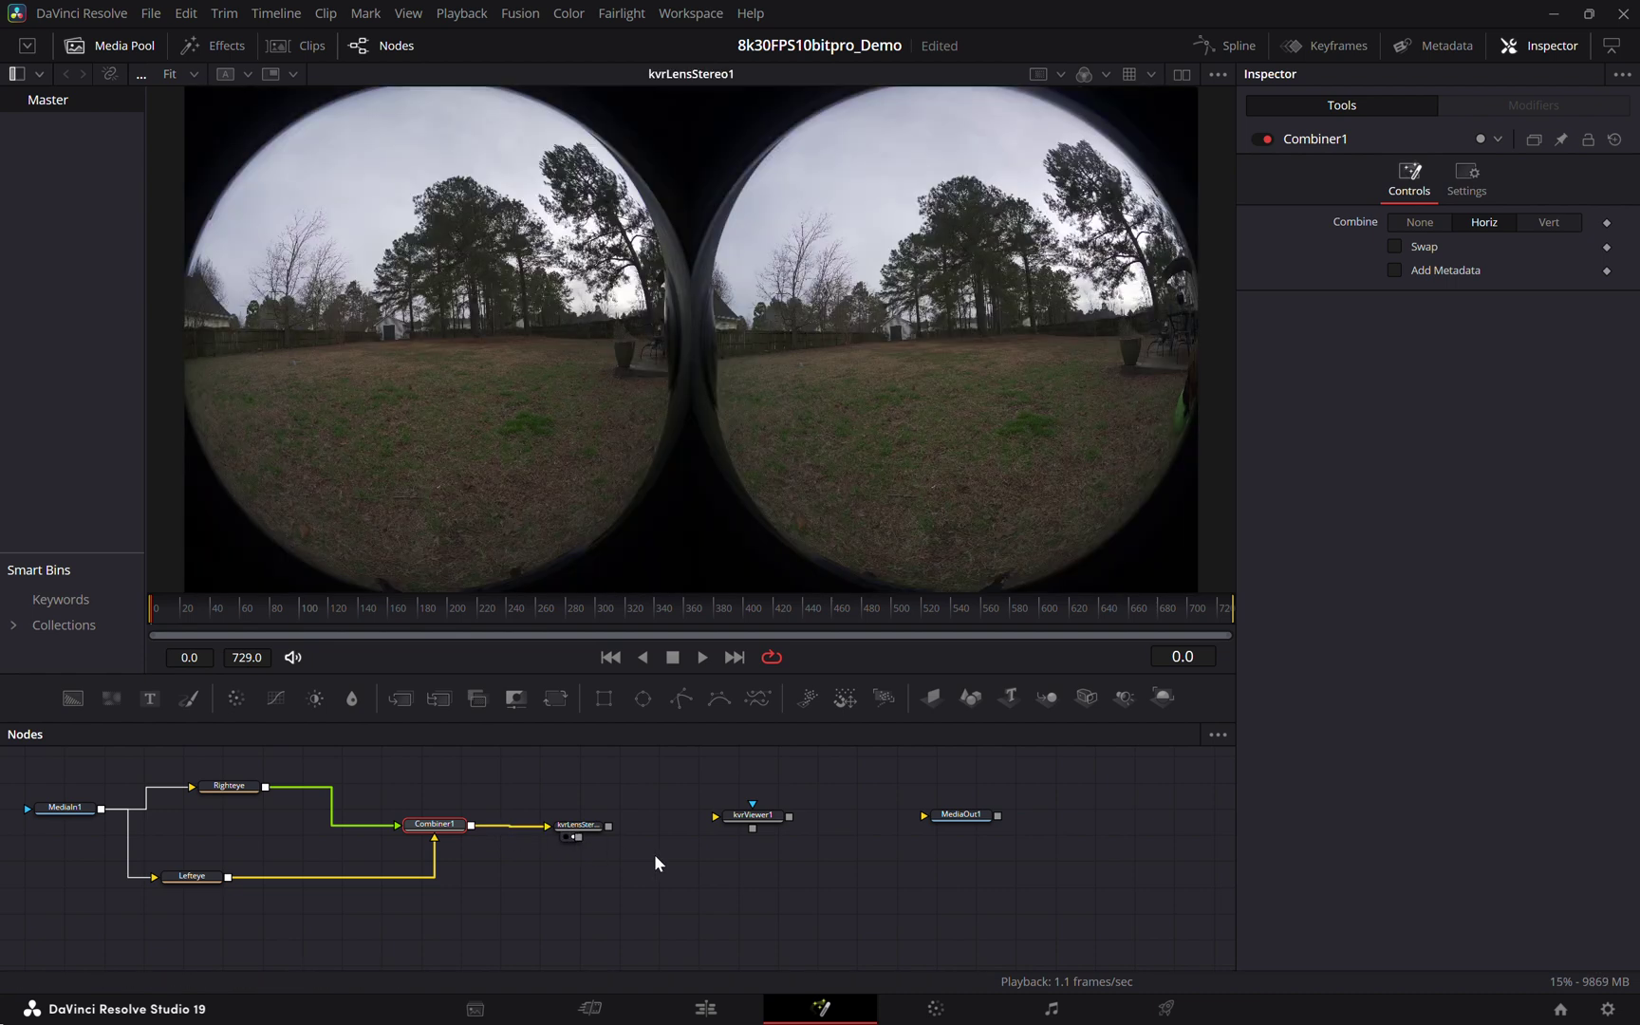
click(584, 826)
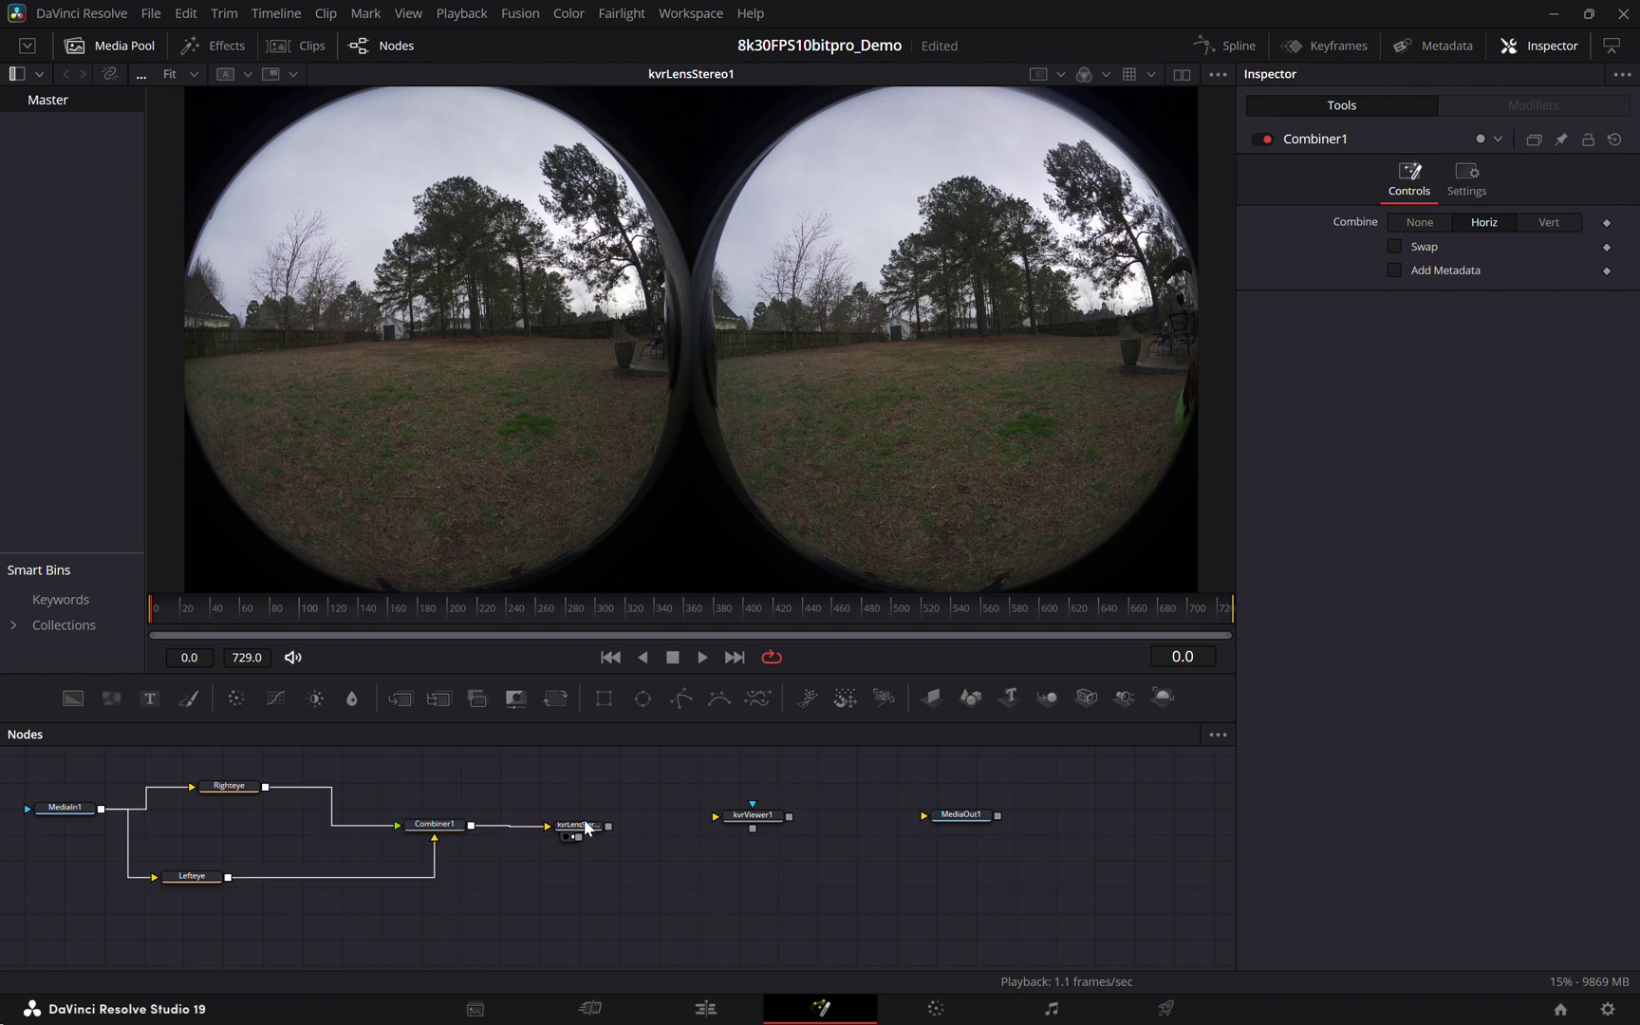
click(586, 826)
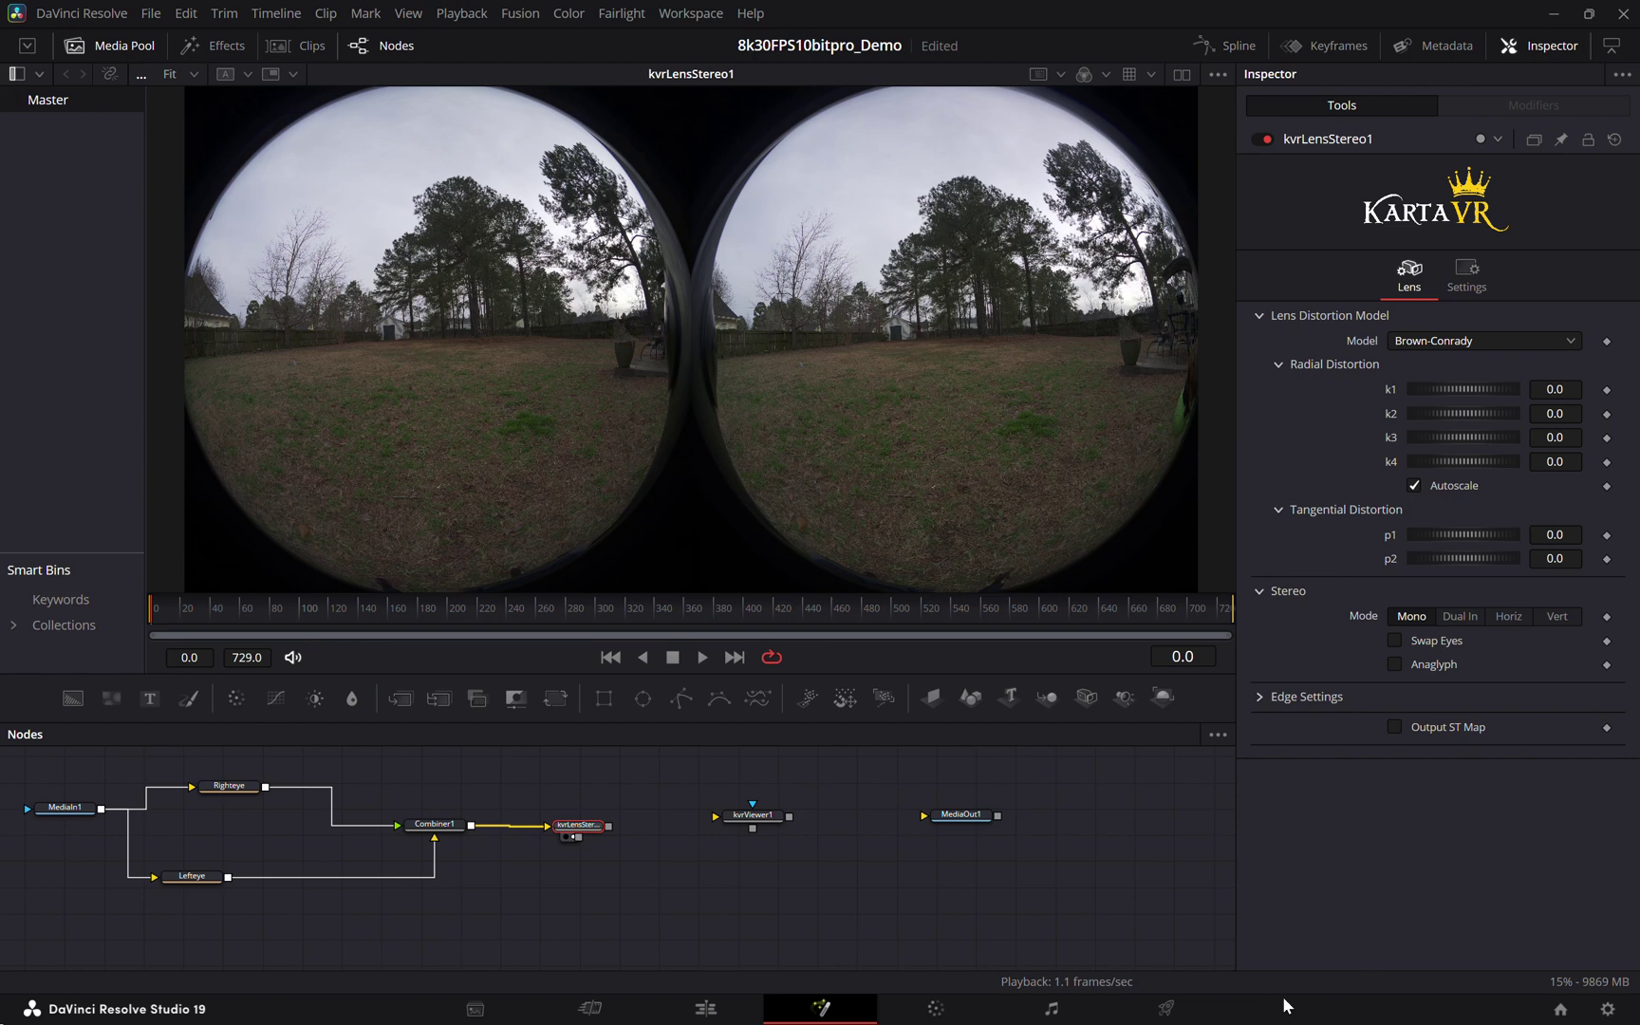
click(1554, 14)
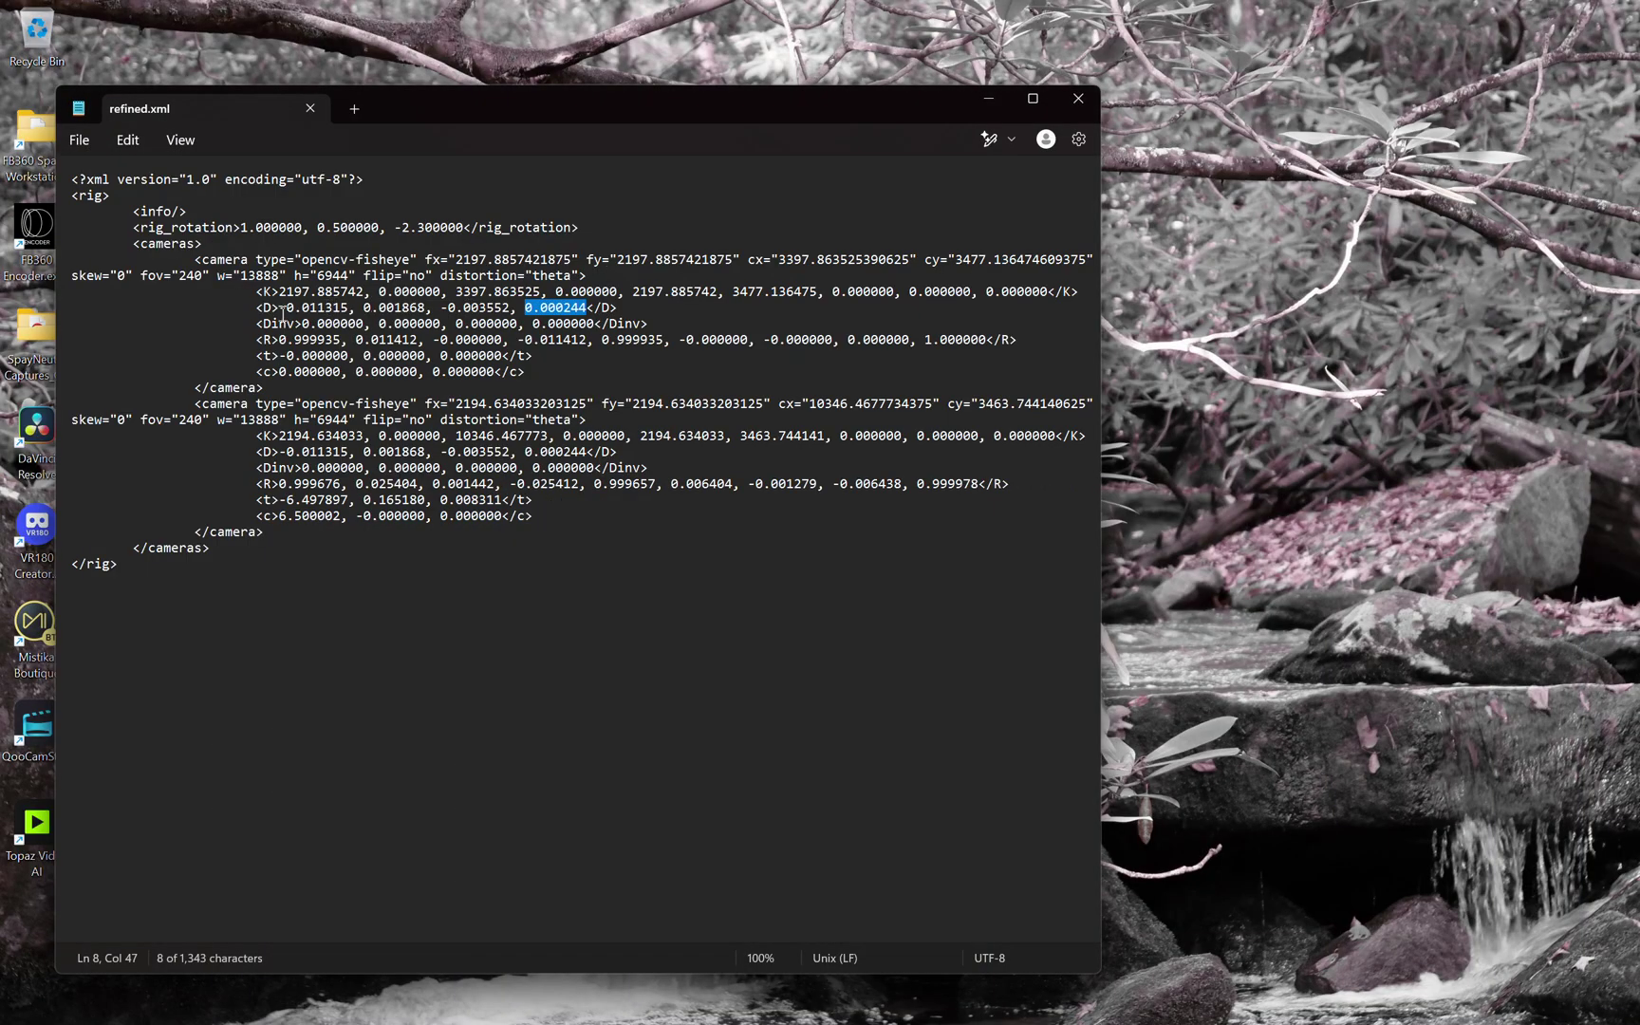
- Select the first camera's distortion coefficient -0.011315 in refined.xml
drag(279, 310, 350, 310)
key(ctrl+c)
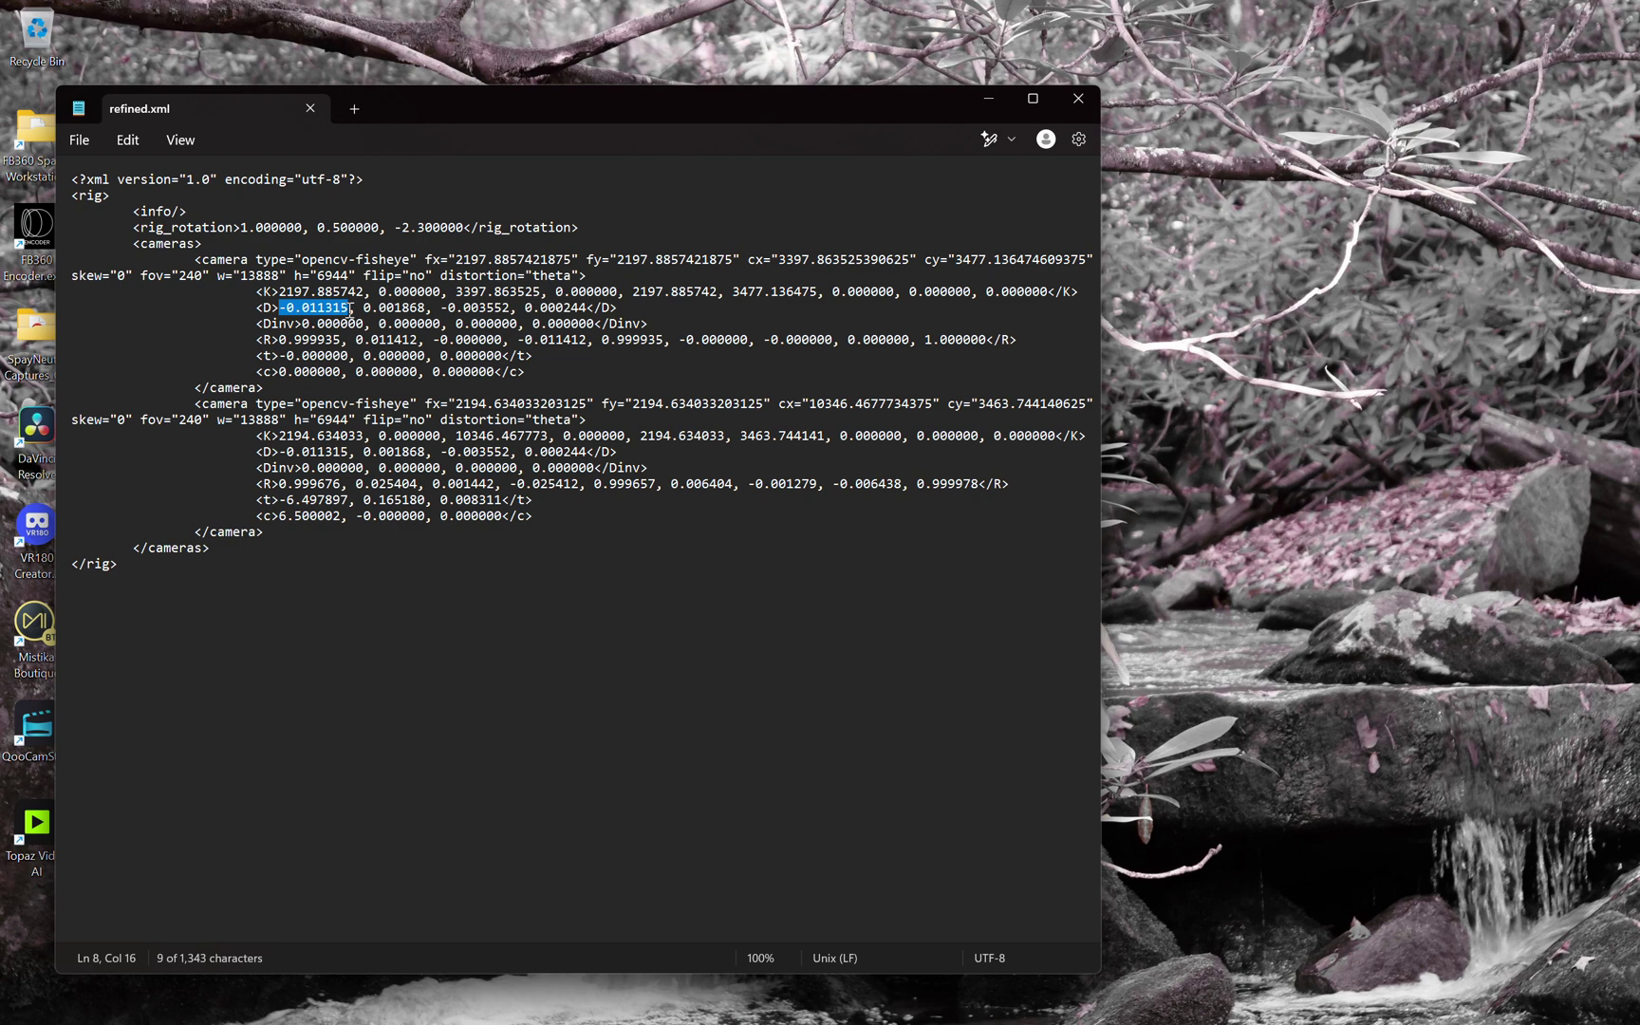
mouse_move(842, 1020)
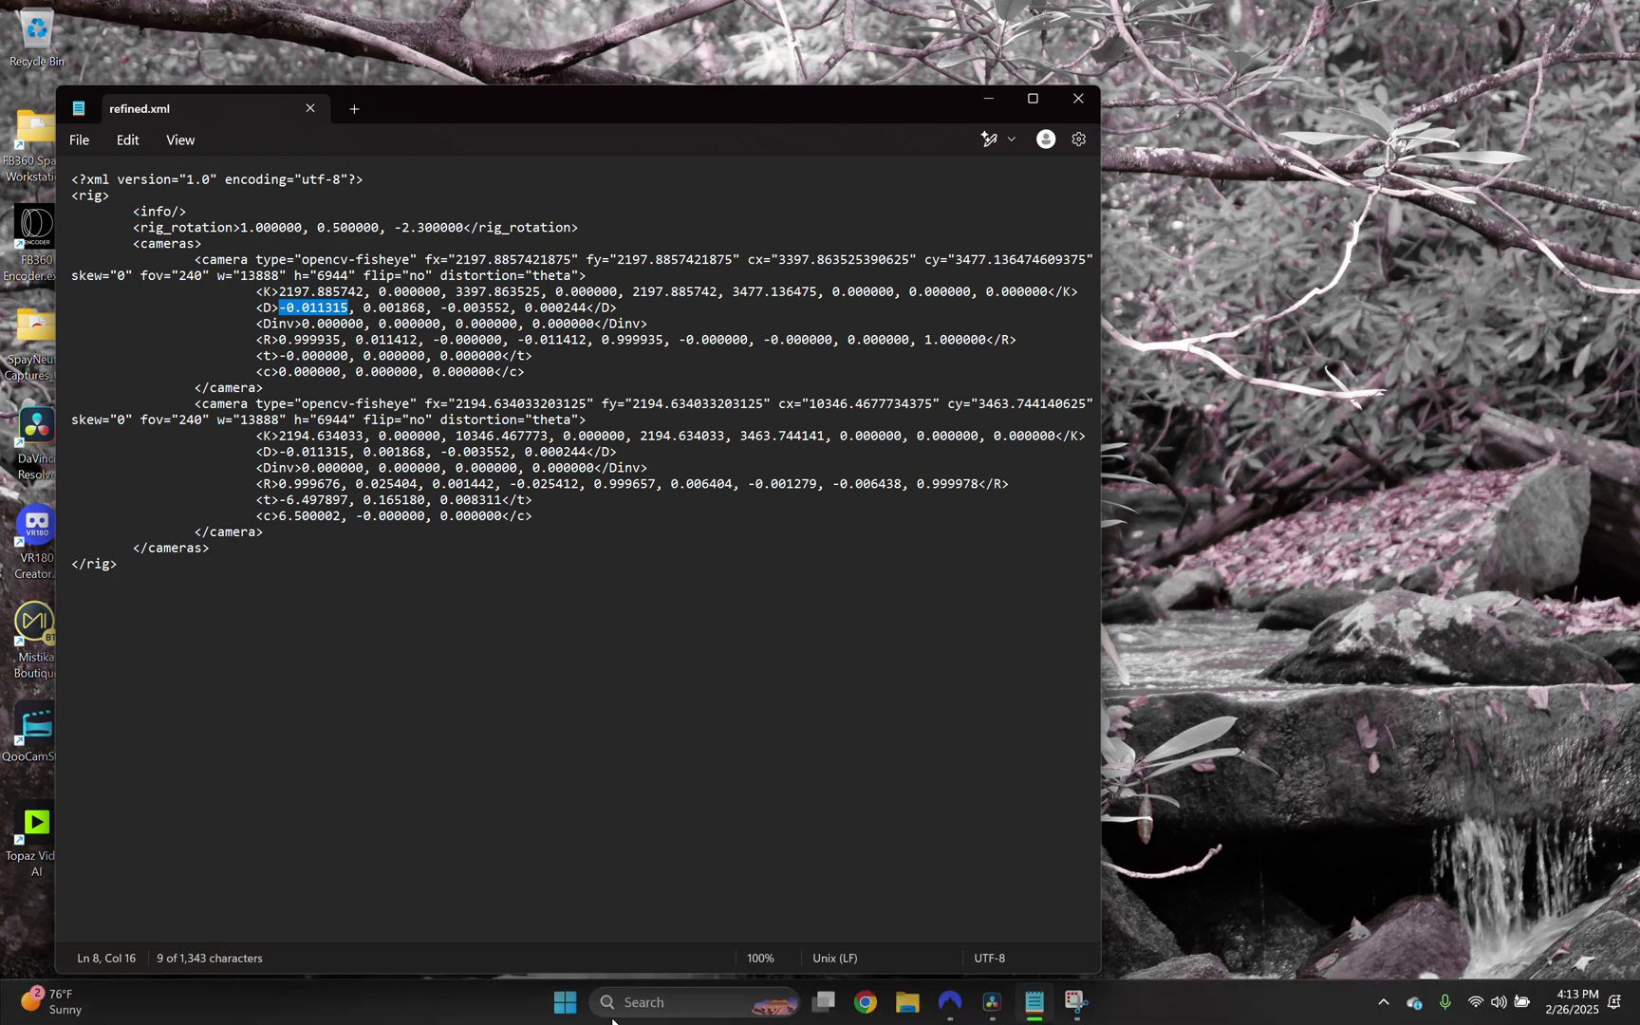
mouse_move(994, 1014)
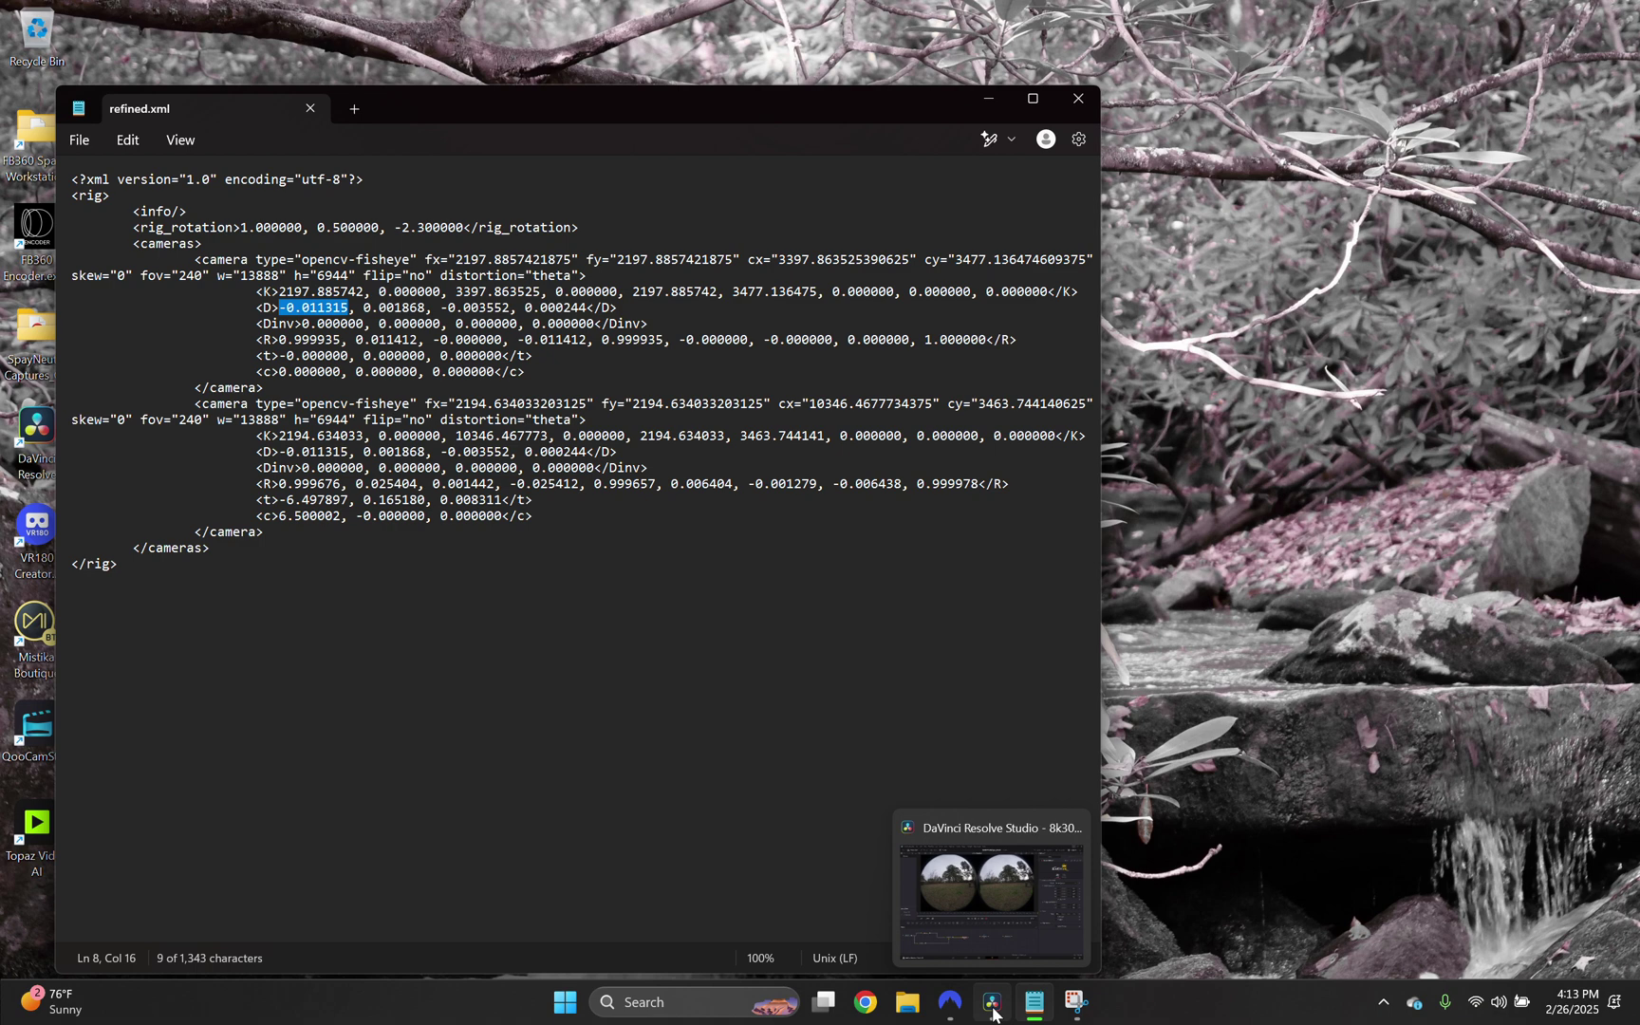
- Paste -0.011315 into kvrLensStereo1's k1 field, then select 0.001868 in refined.xml
click(994, 1014)
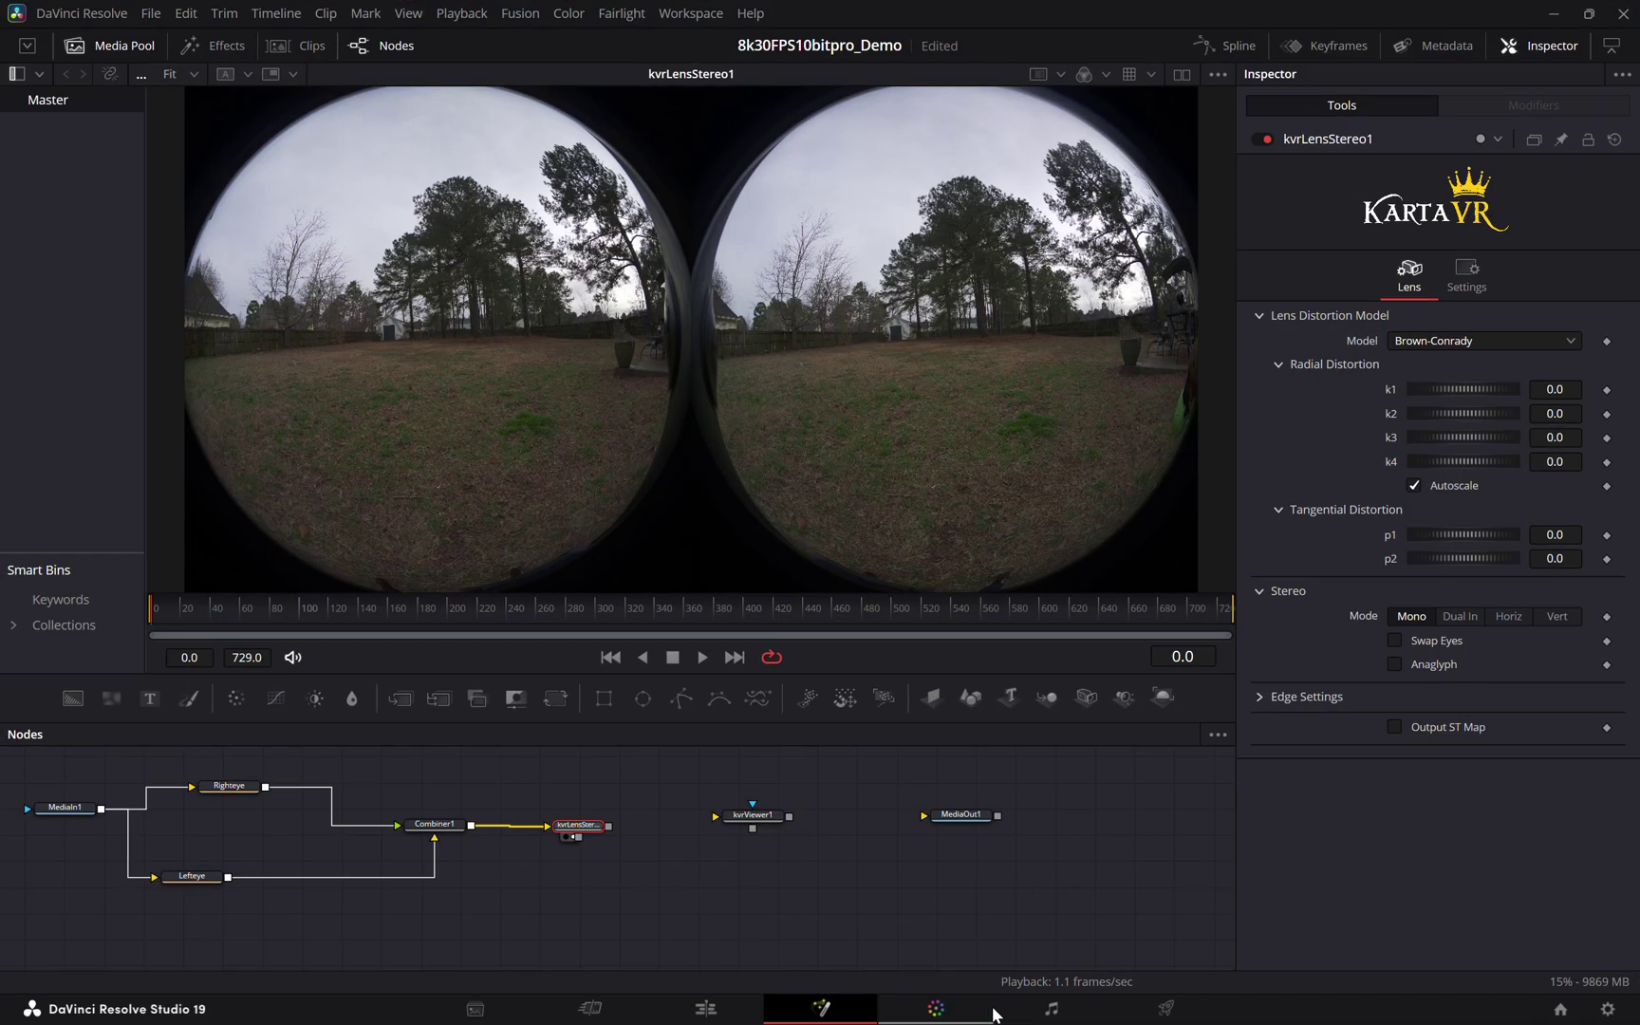
click(1557, 396)
key(ctrl+v)
key(Tab)
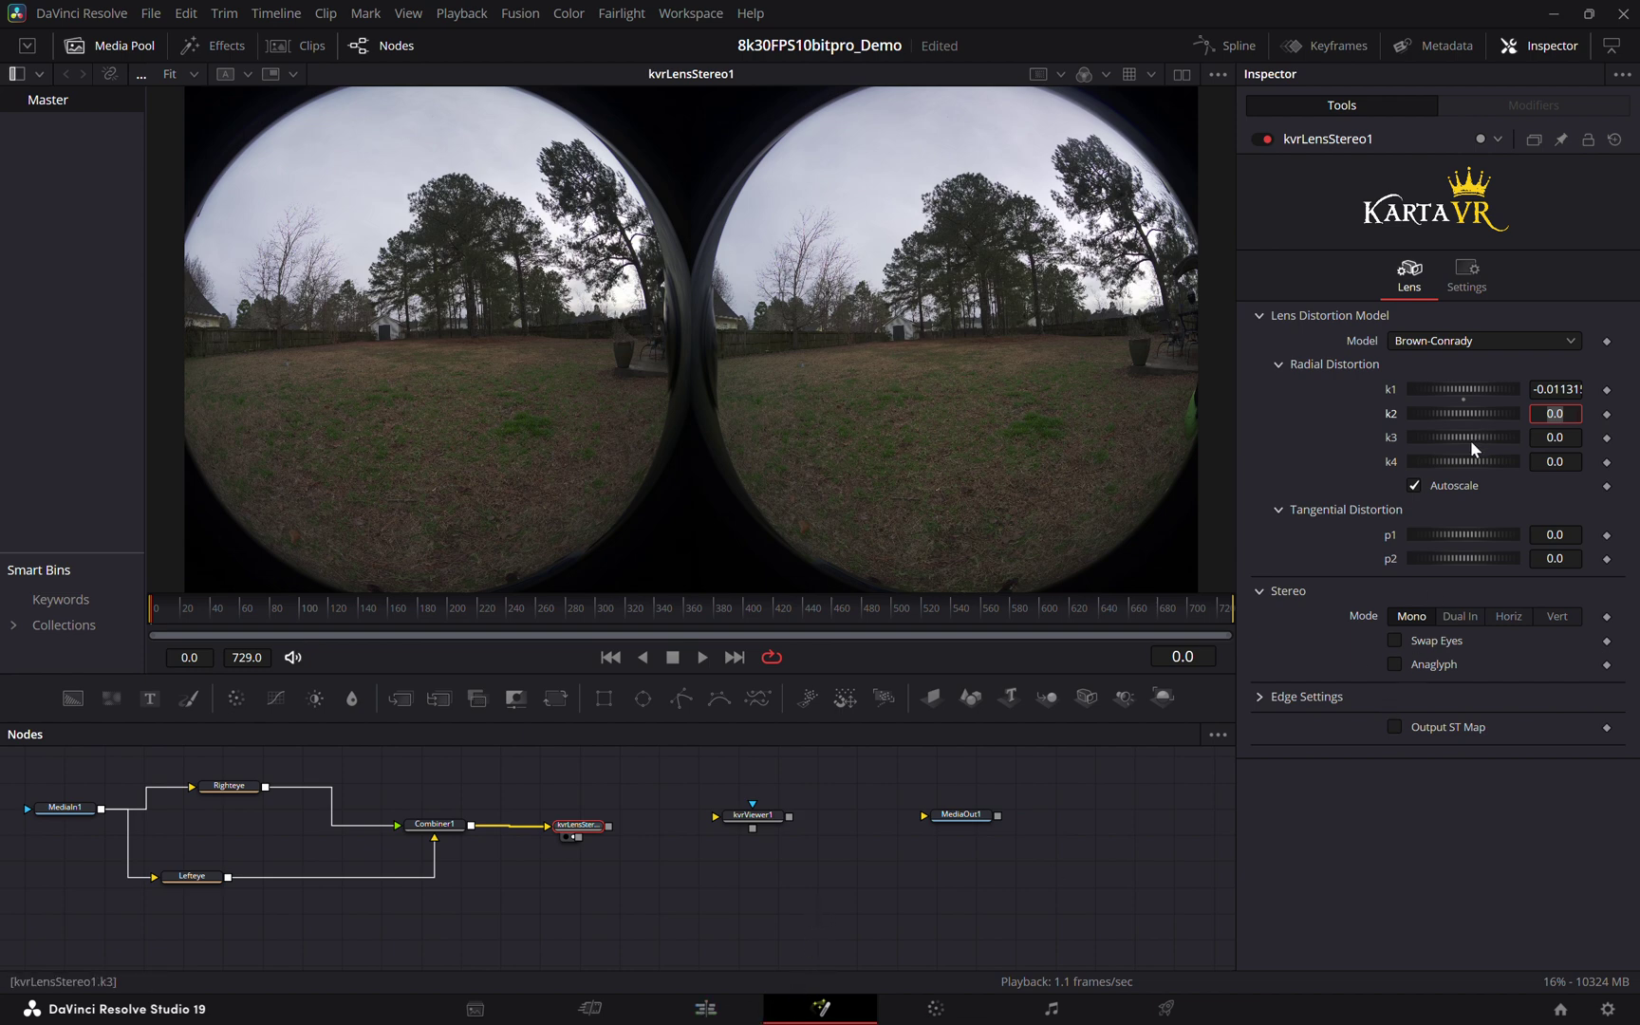
click(1554, 13)
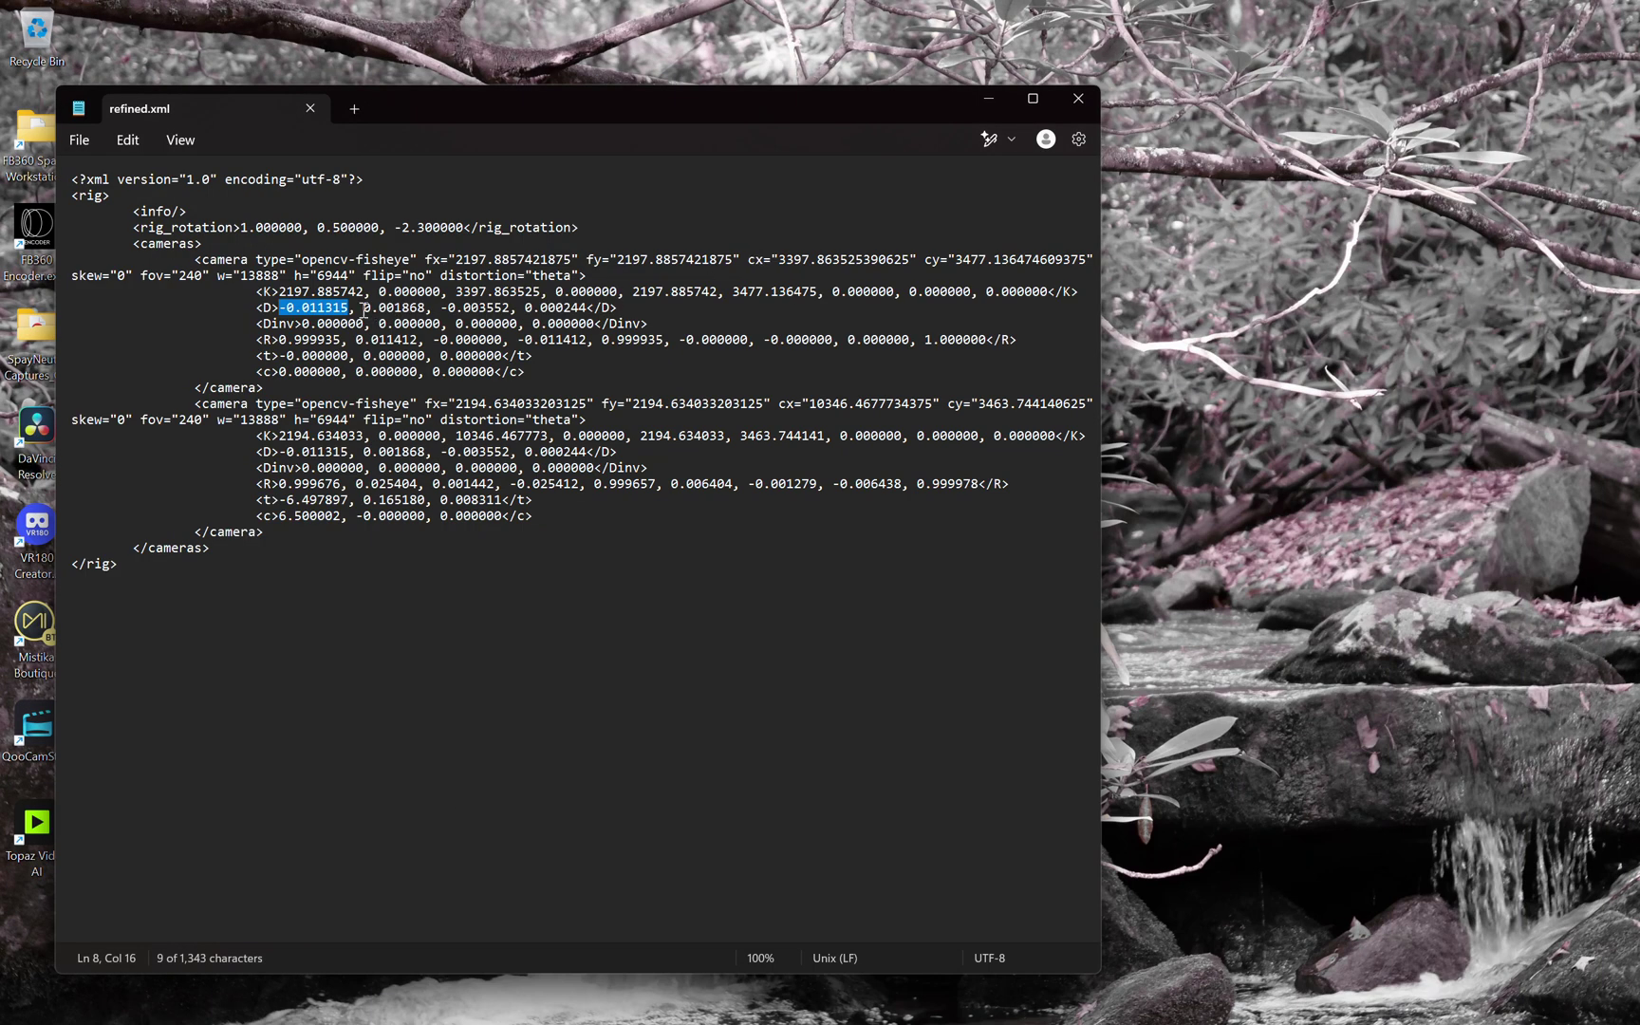
drag(364, 307, 428, 310)
key(ctrl+c)
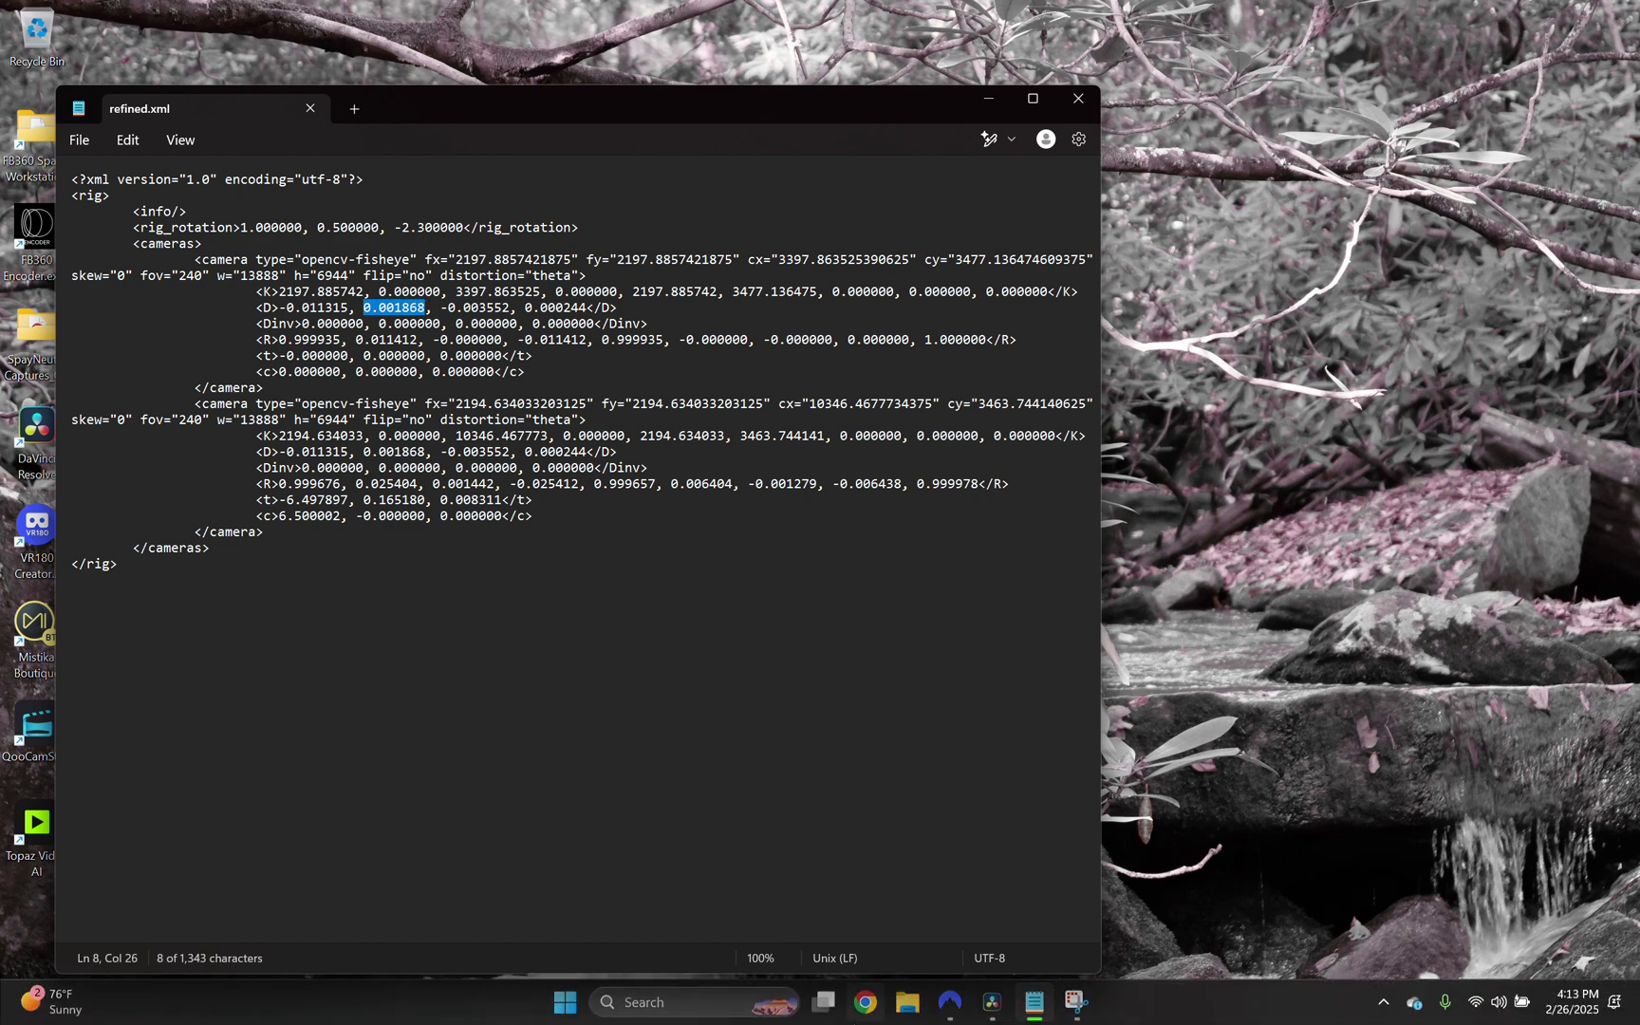
- Paste 0.001868 into kvrLensStereo1's k2 field, re-entering it when it reverts, then return to refined.xml
click(959, 1008)
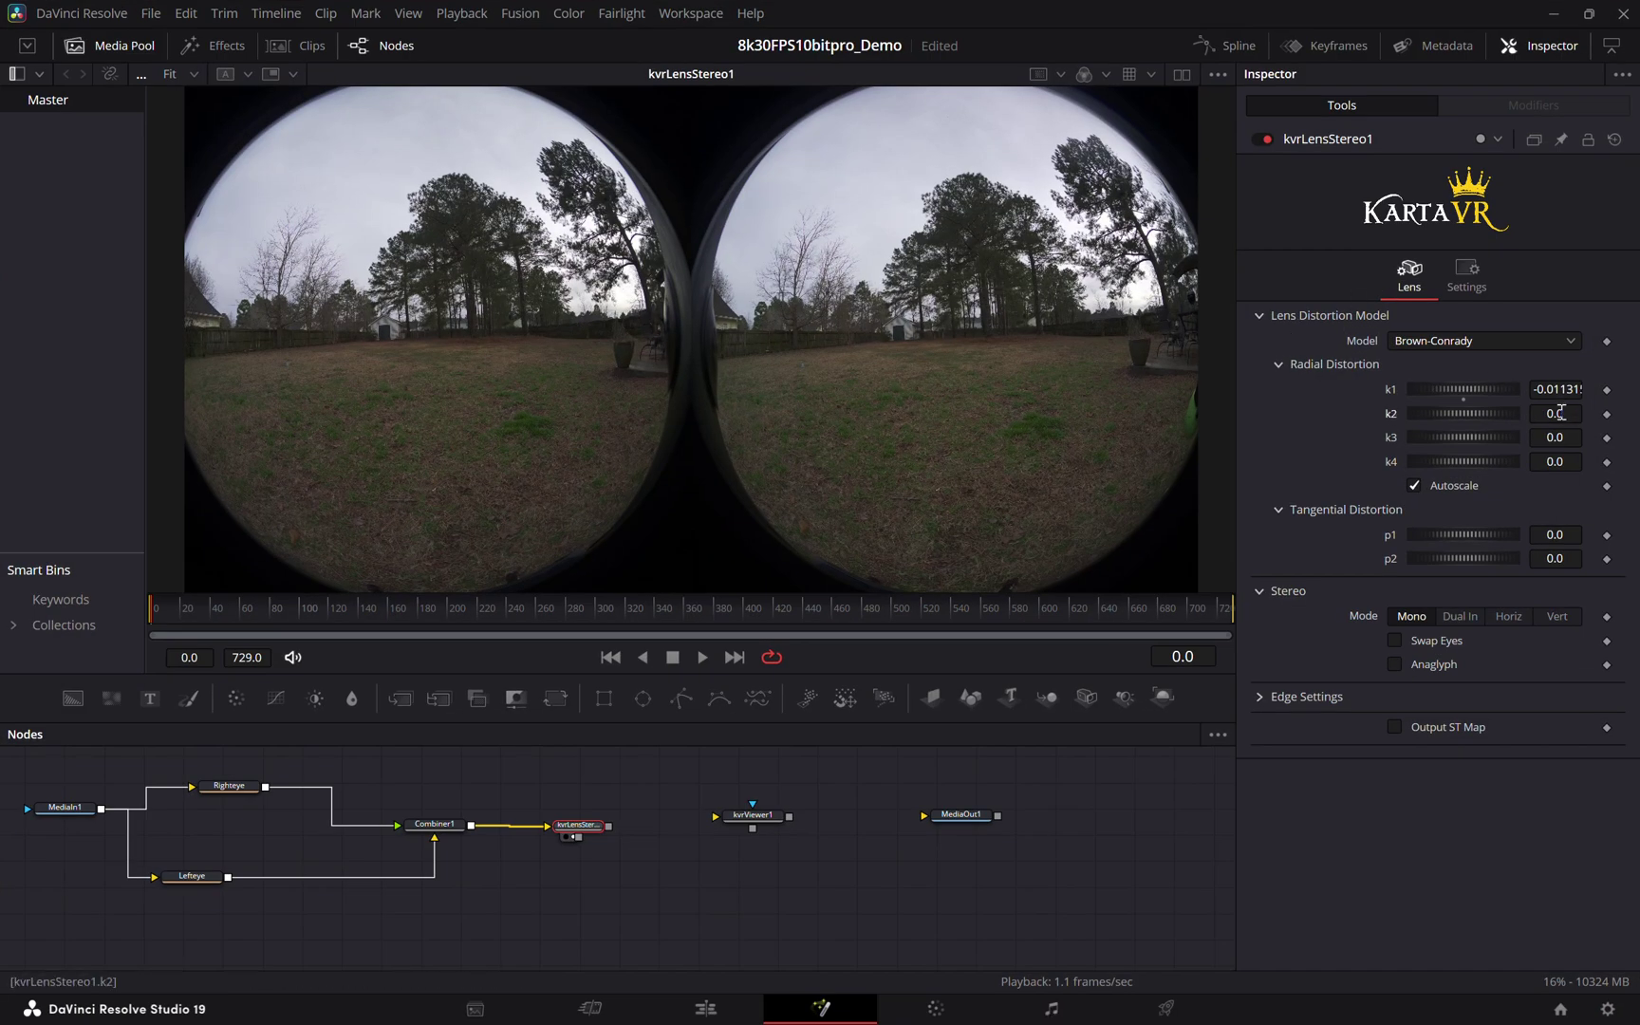
click(1561, 412)
key(ctrl+v)
key(Tab)
click(1562, 413)
key(ctrl+v)
click(1553, 436)
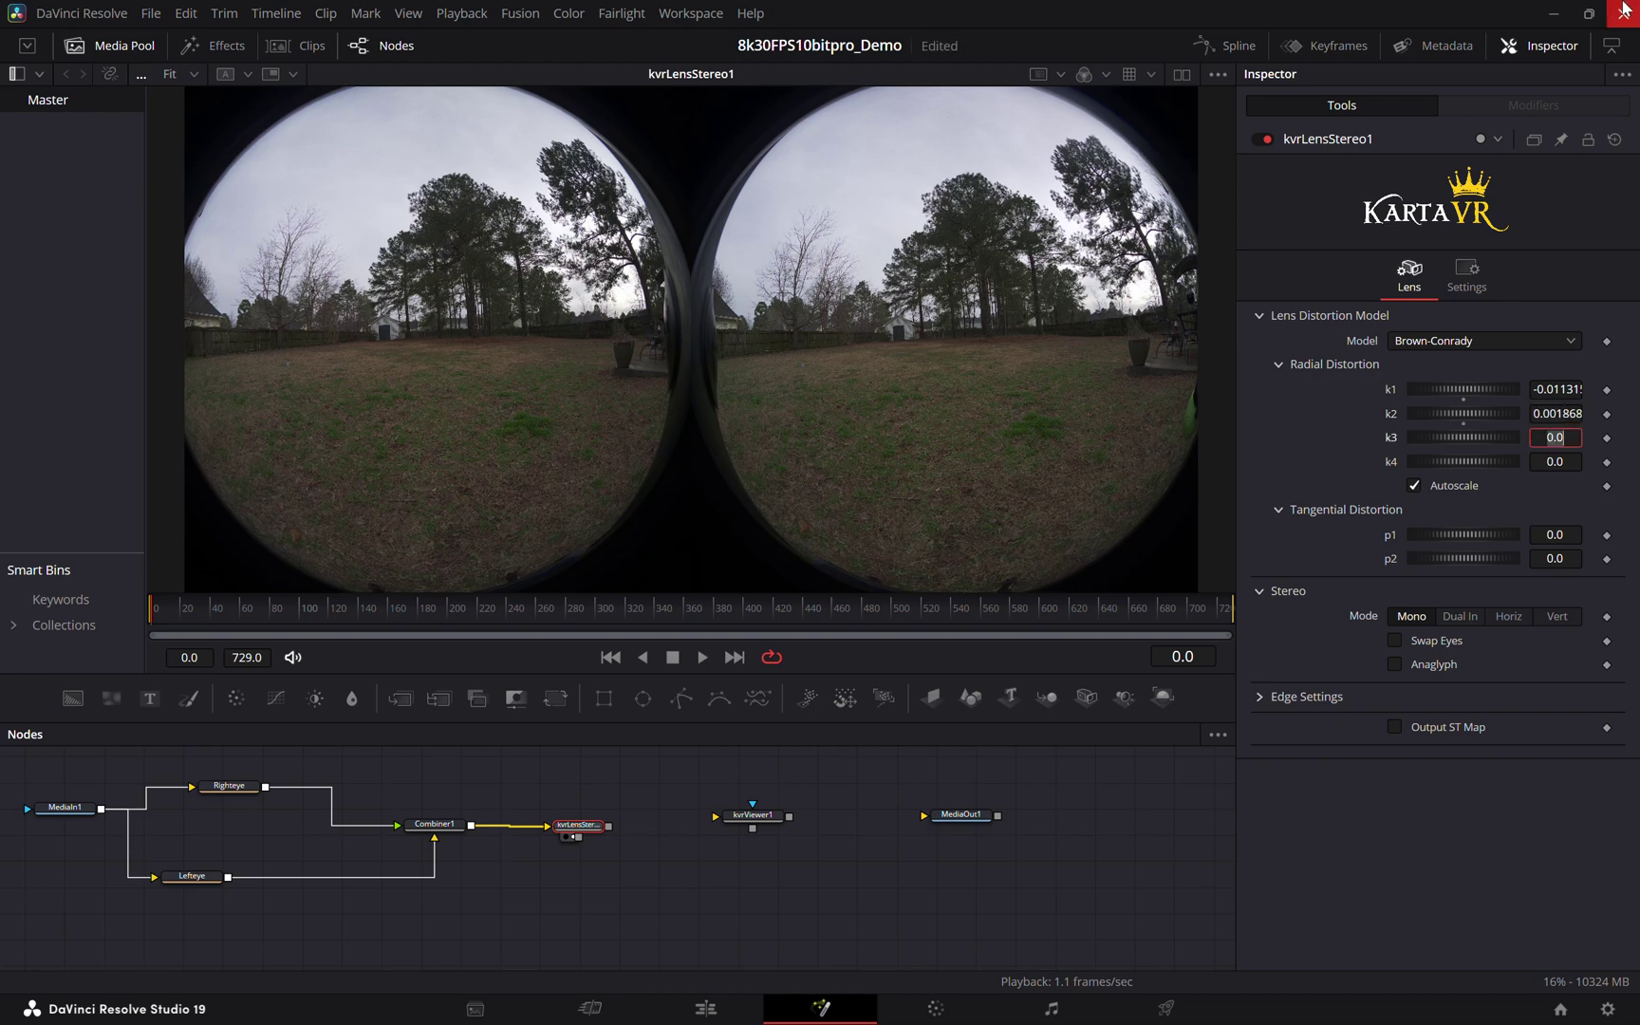
click(1554, 13)
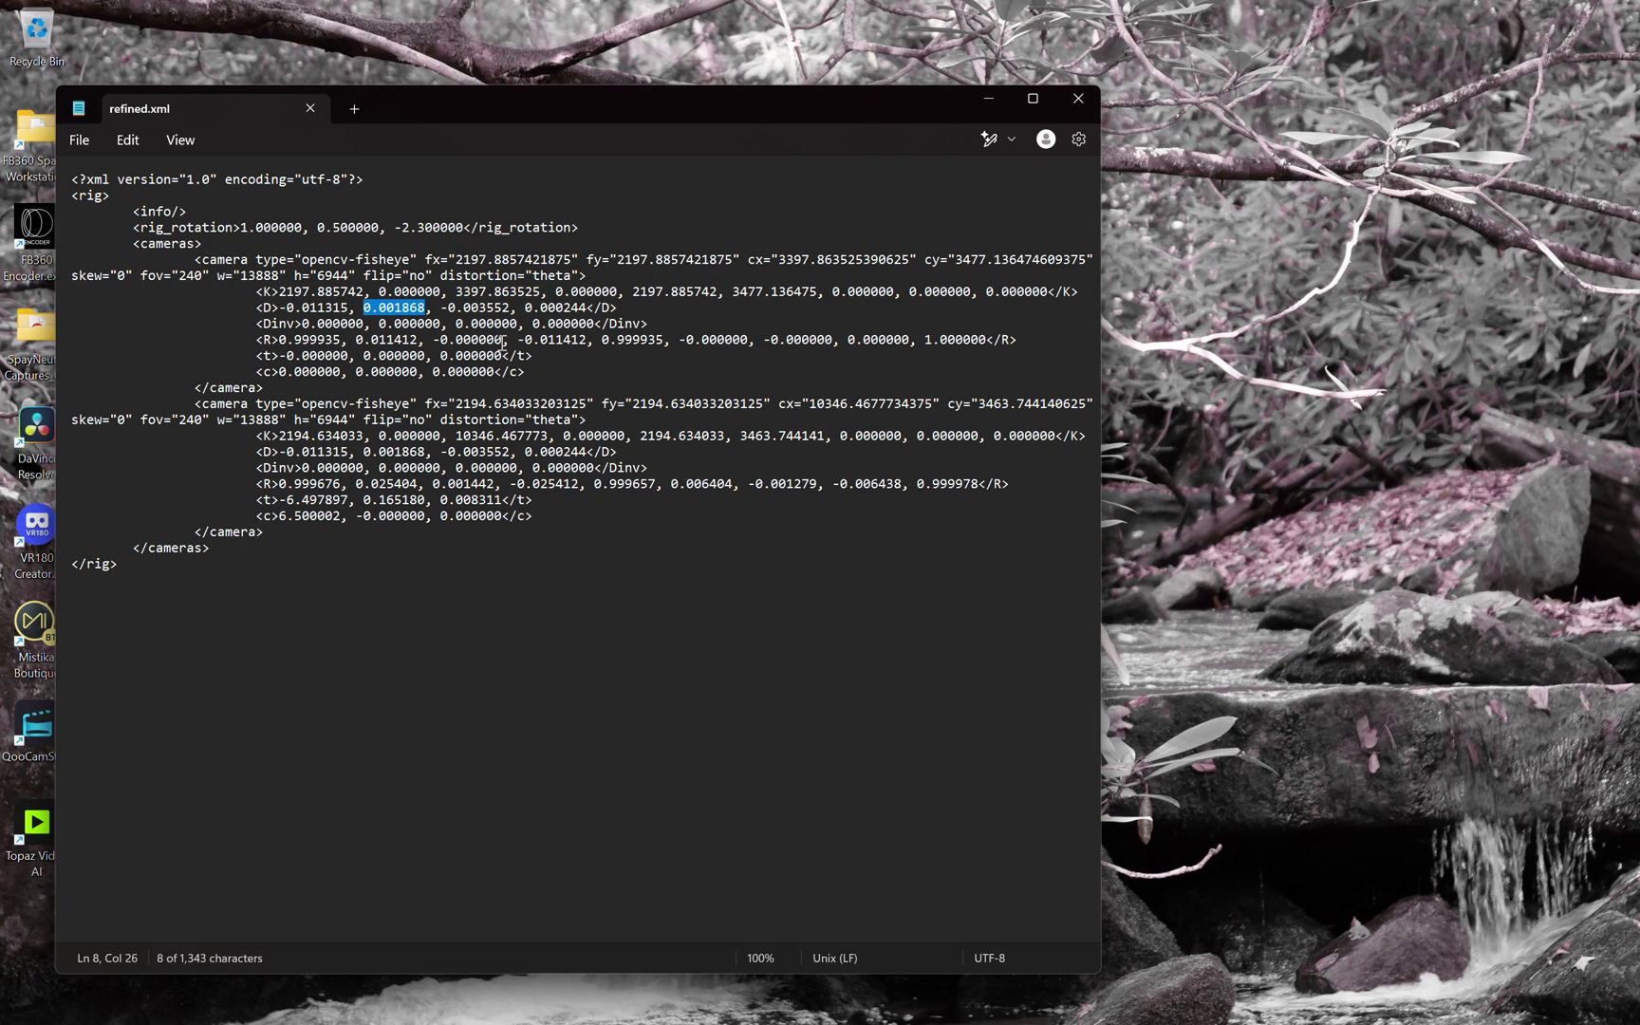
- Select -0.003552 on the first <D> line of refined.xml and return to Resolve
drag(442, 309, 512, 309)
key(ctrl+c)
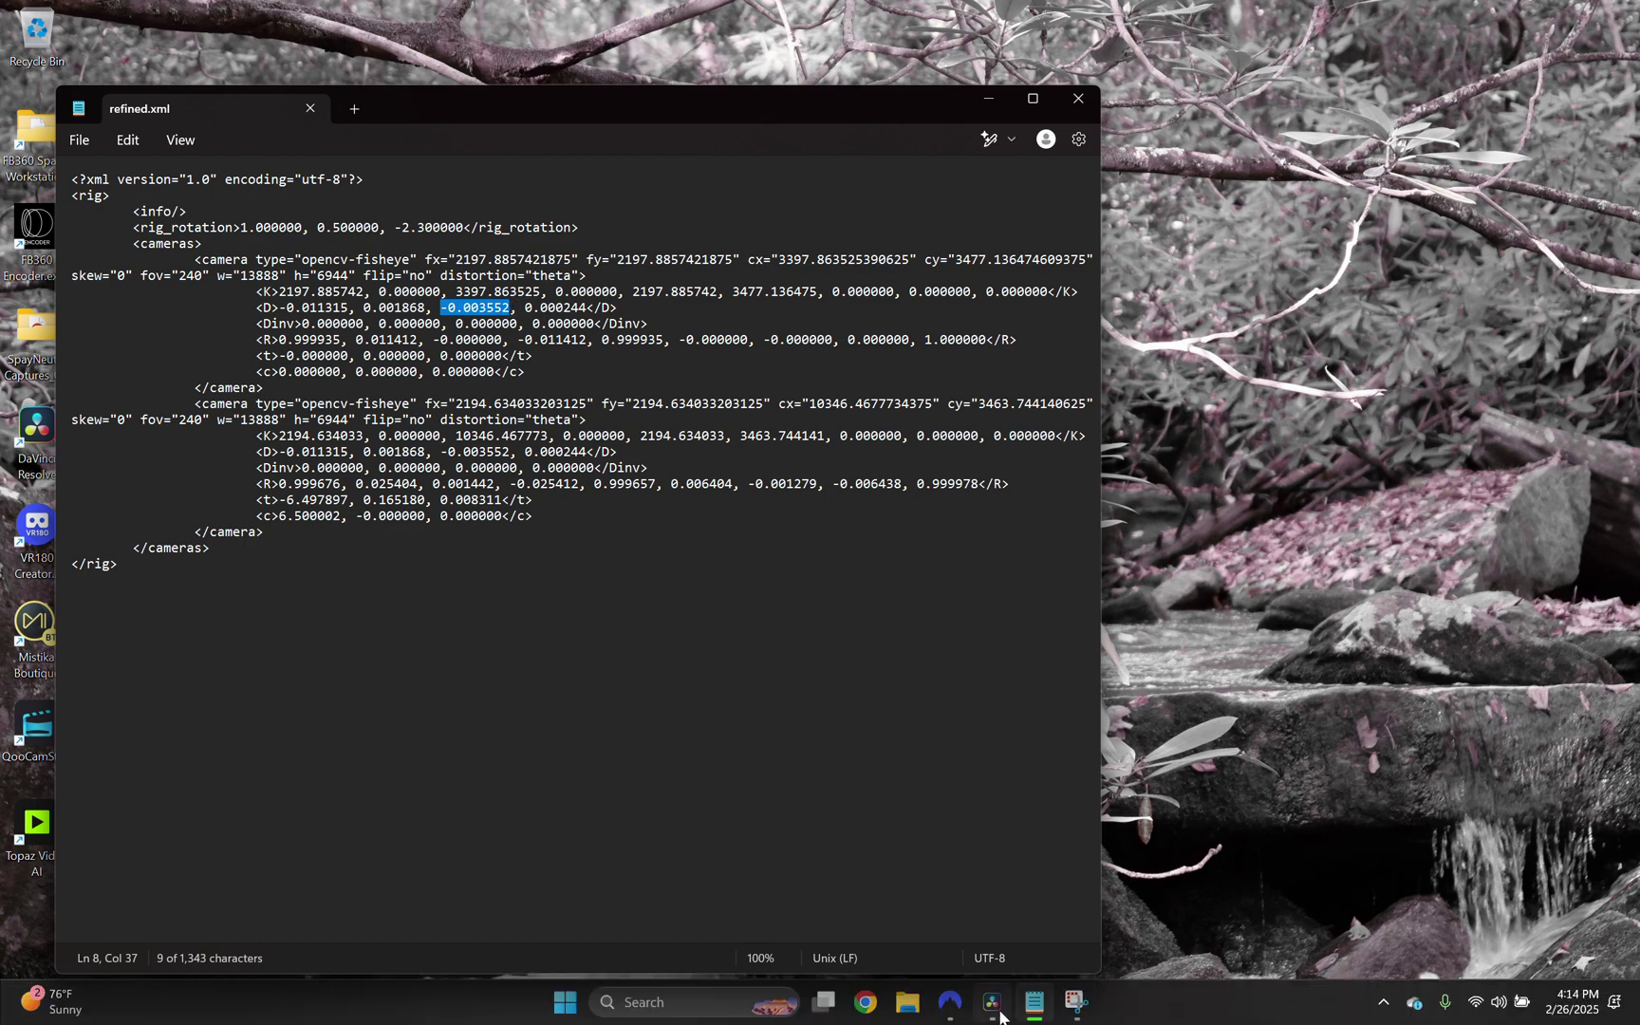
click(999, 1014)
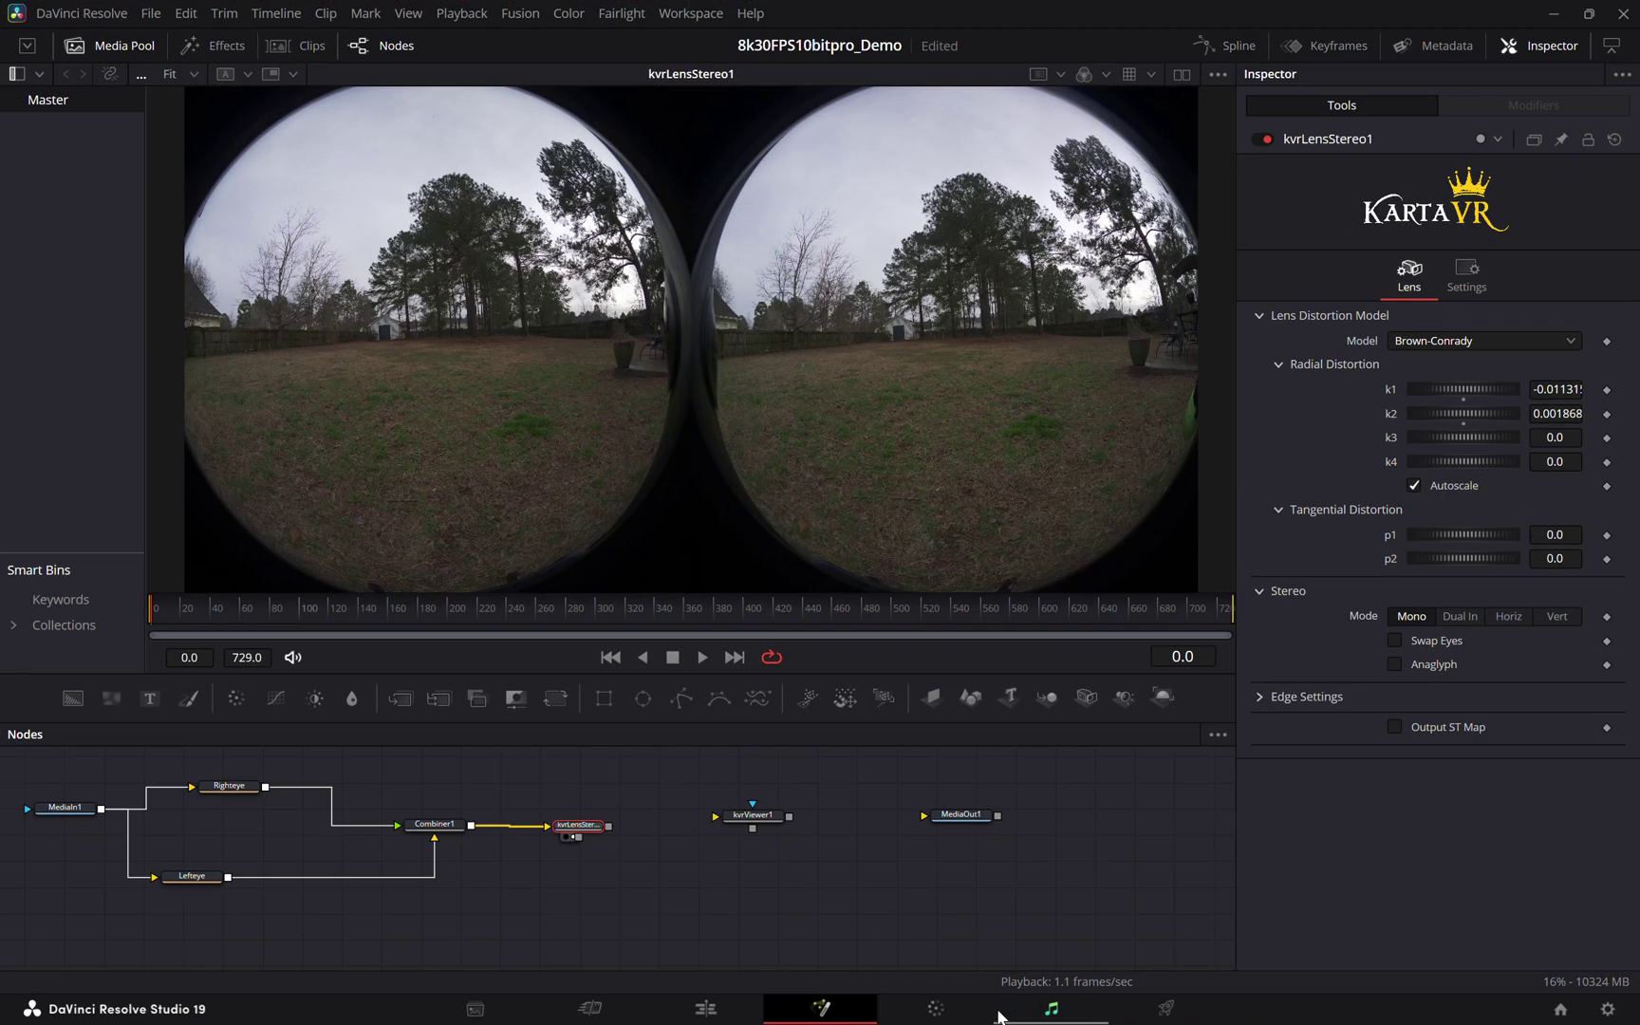
- Paste -0.003552 into kvrLensStereo1's k3 field and commit it
click(1566, 438)
key(ctrl+v)
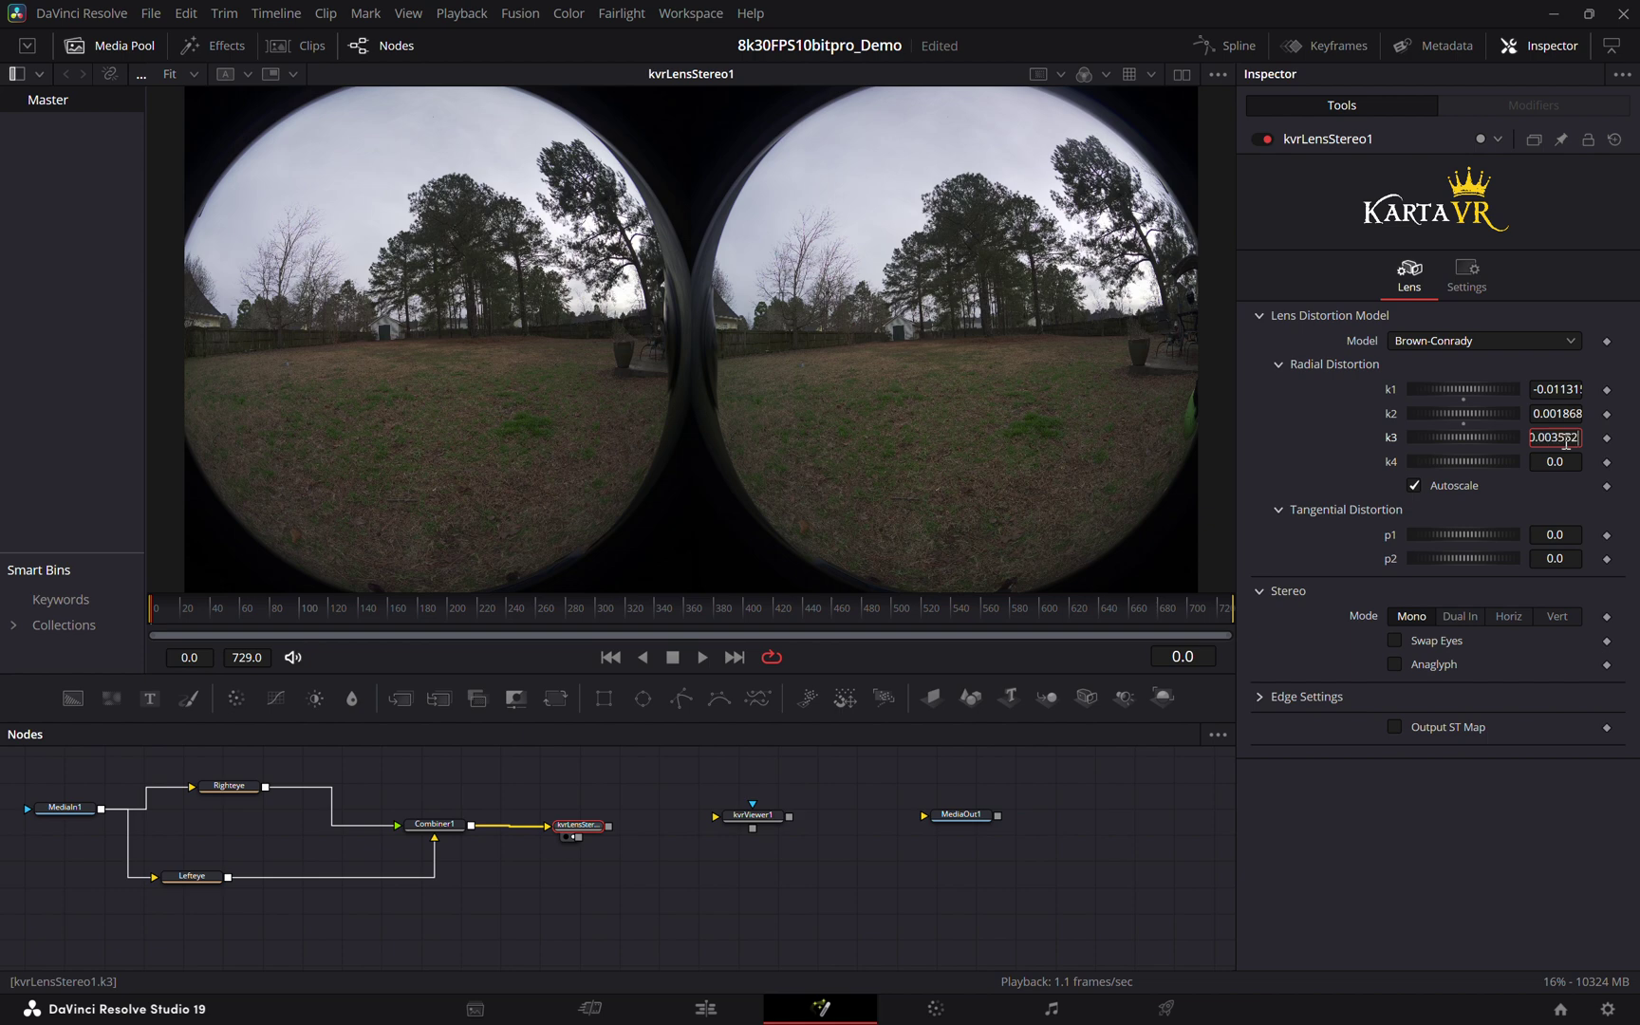
key(Tab)
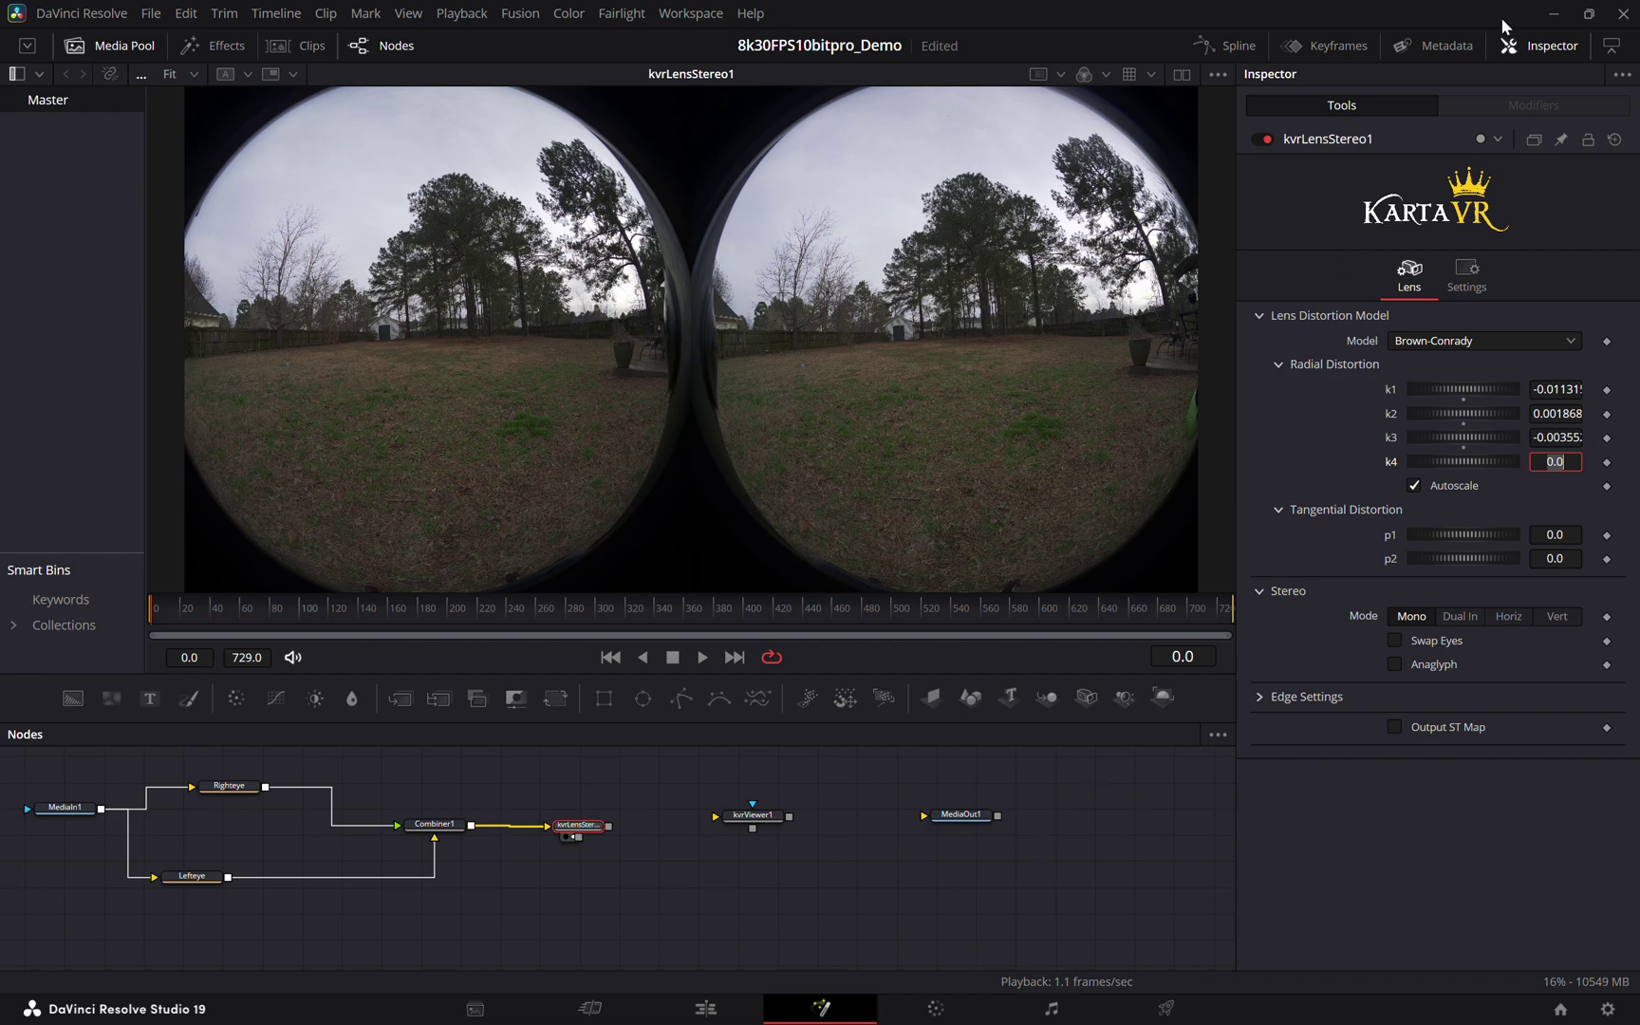
- Switch to refined.xml, select the fourth coefficient 0.000244, and return to Resolve
click(1557, 13)
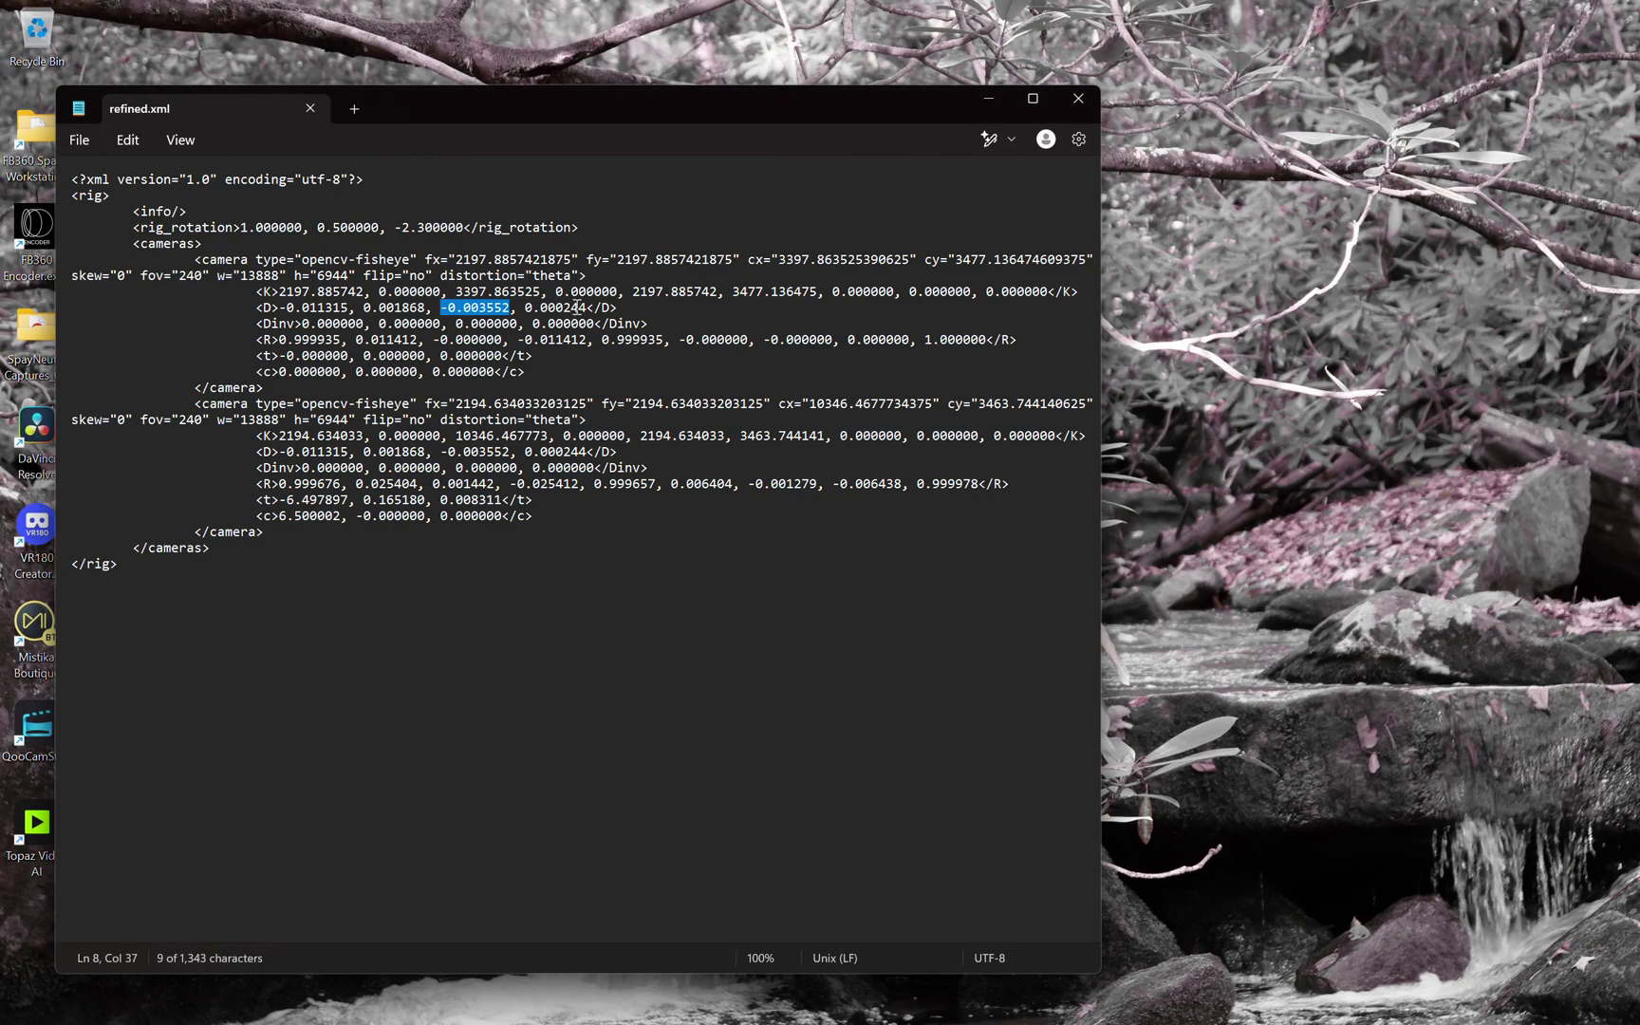
drag(525, 308, 587, 313)
key(ctrl+c)
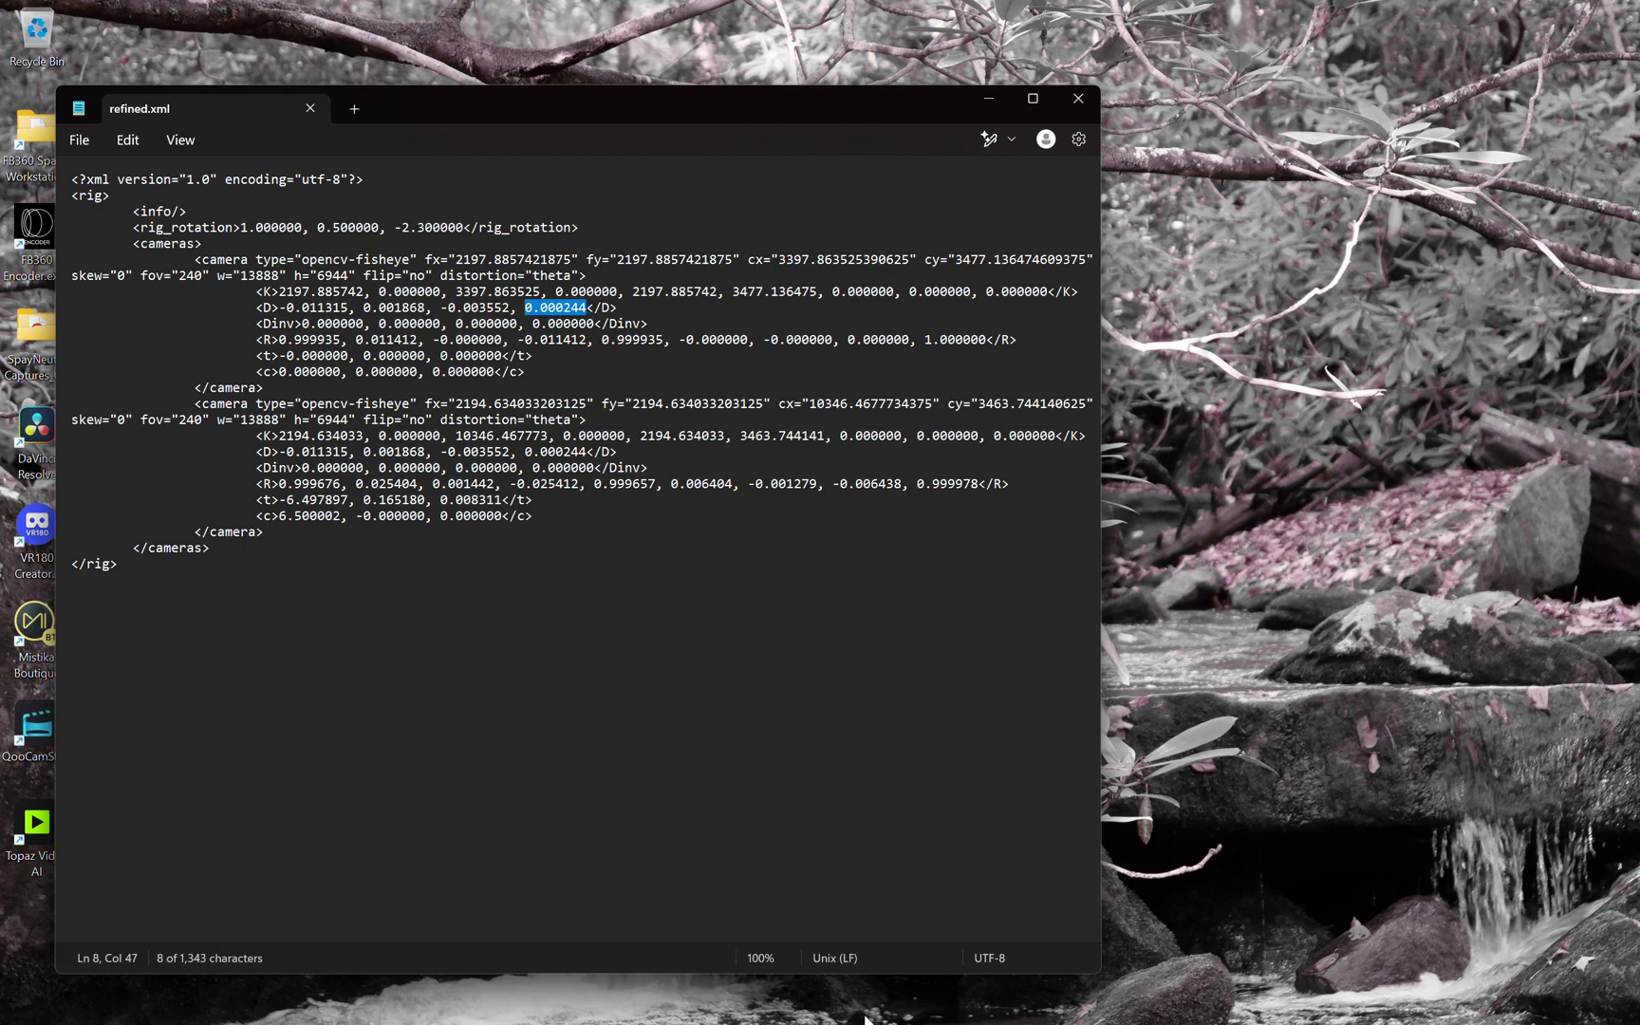
click(1006, 1014)
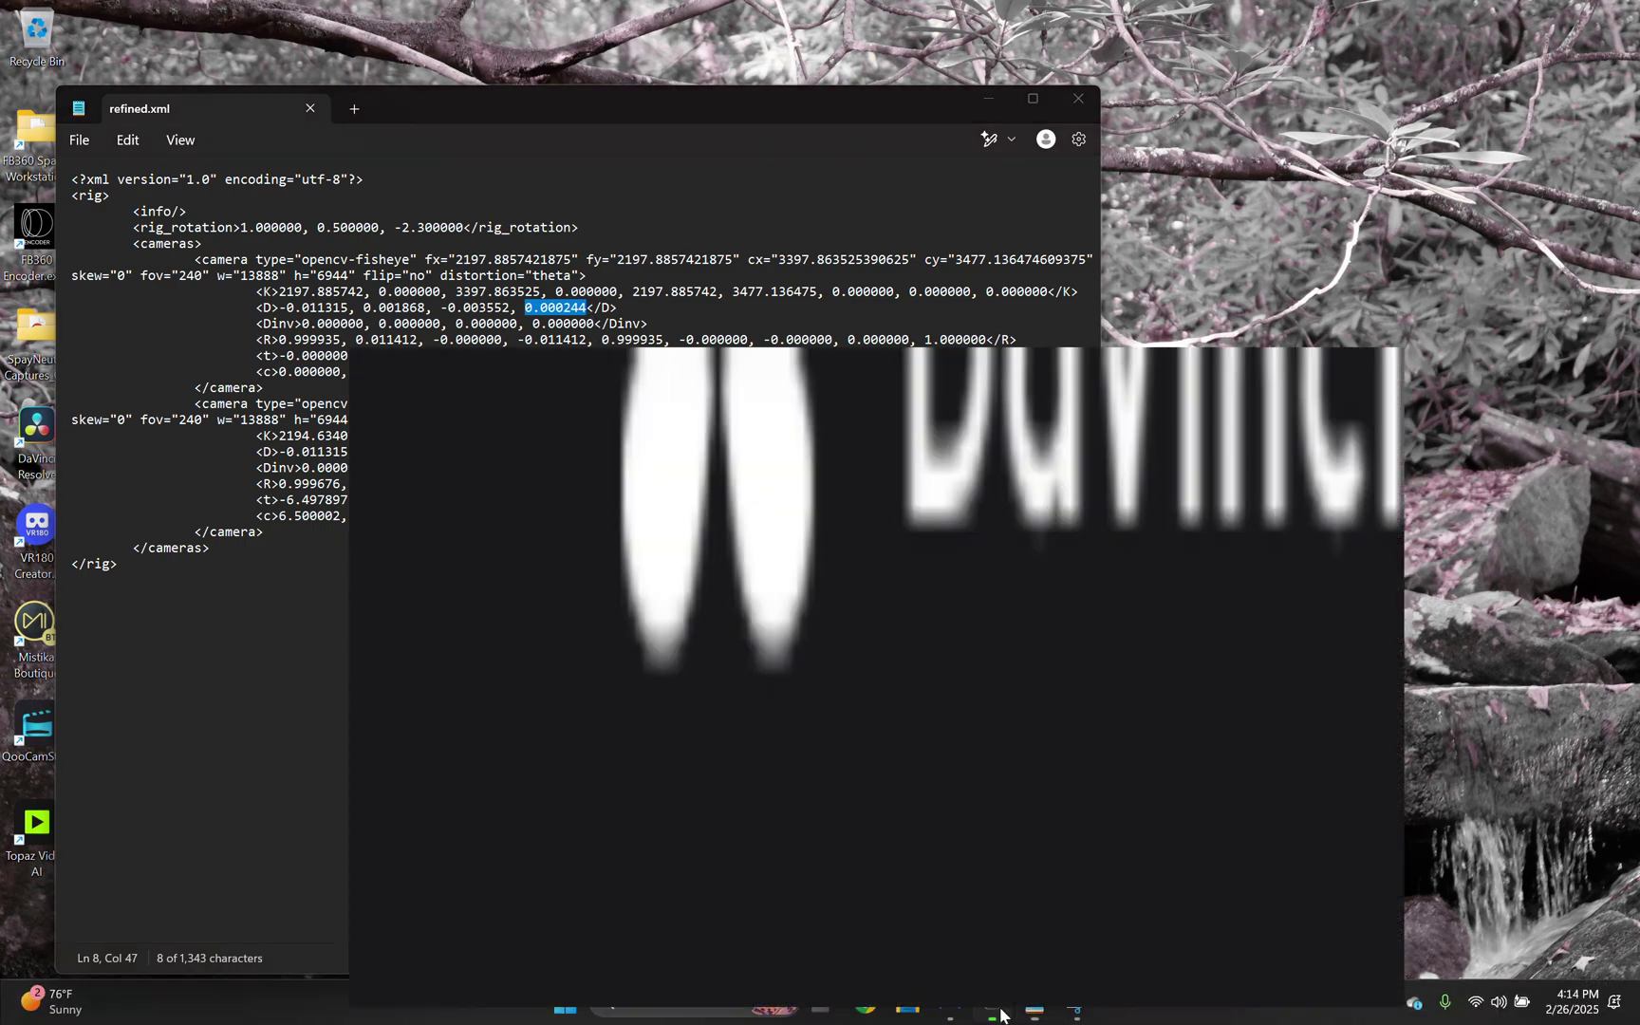
- Paste 0.000244 into kvrLensStereo1's k4 field and commit it
click(1559, 461)
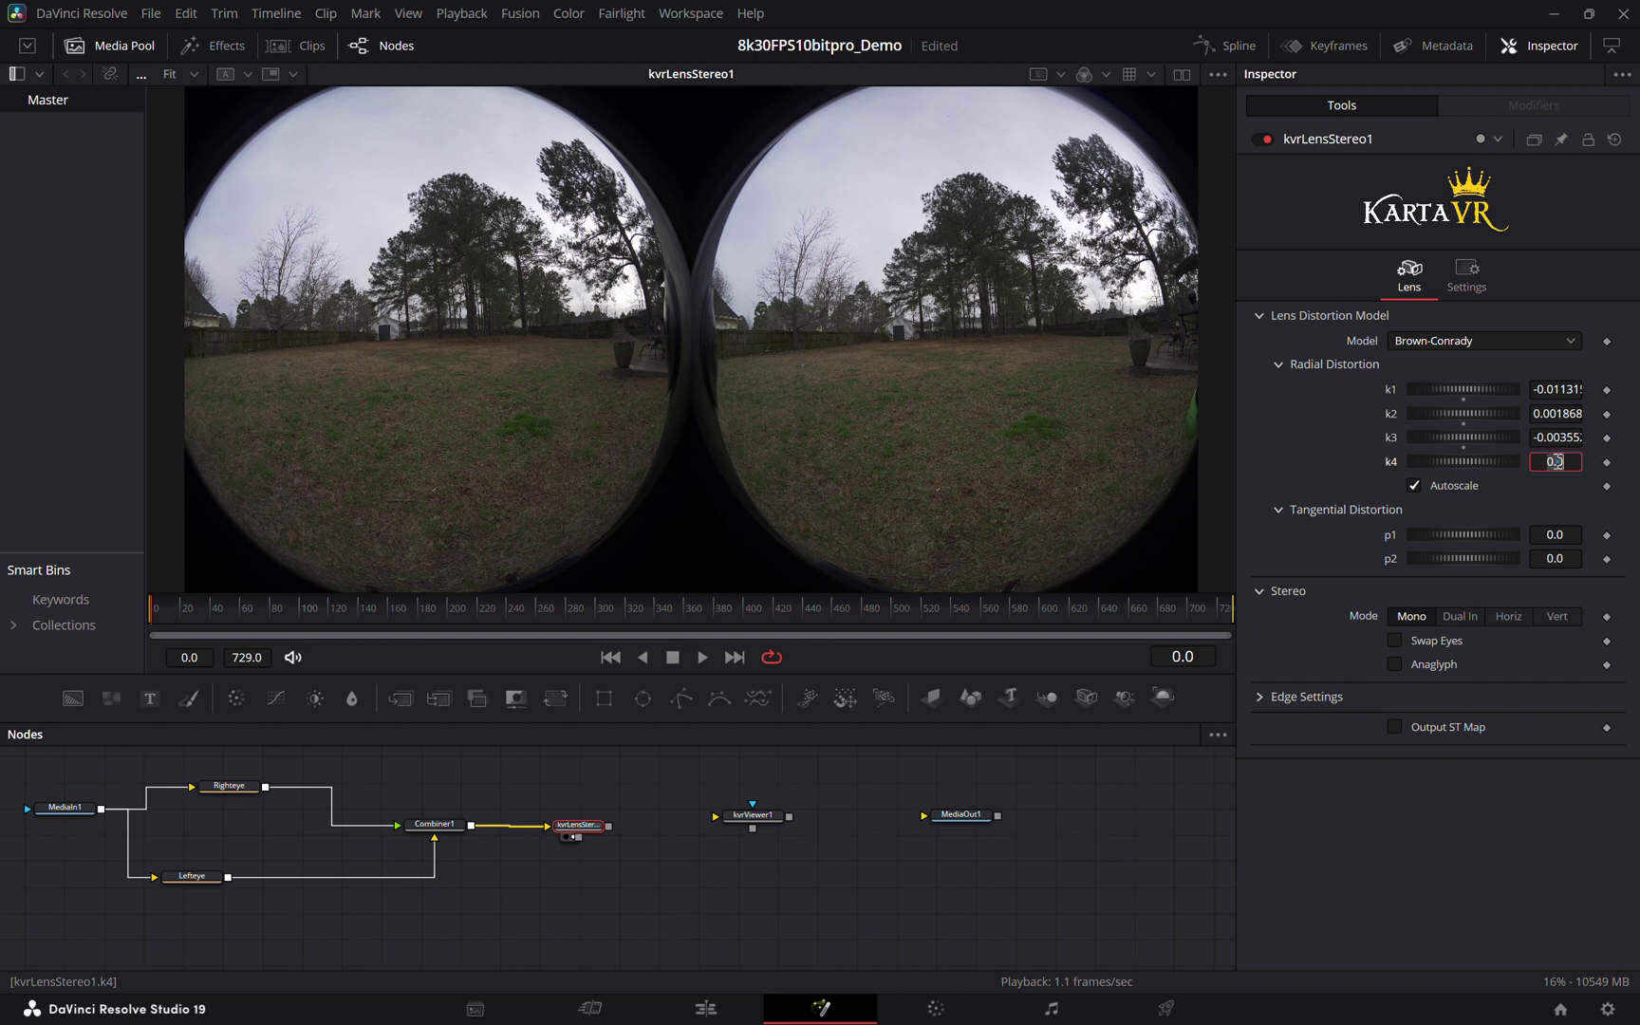
key(ctrl+v)
key(Tab)
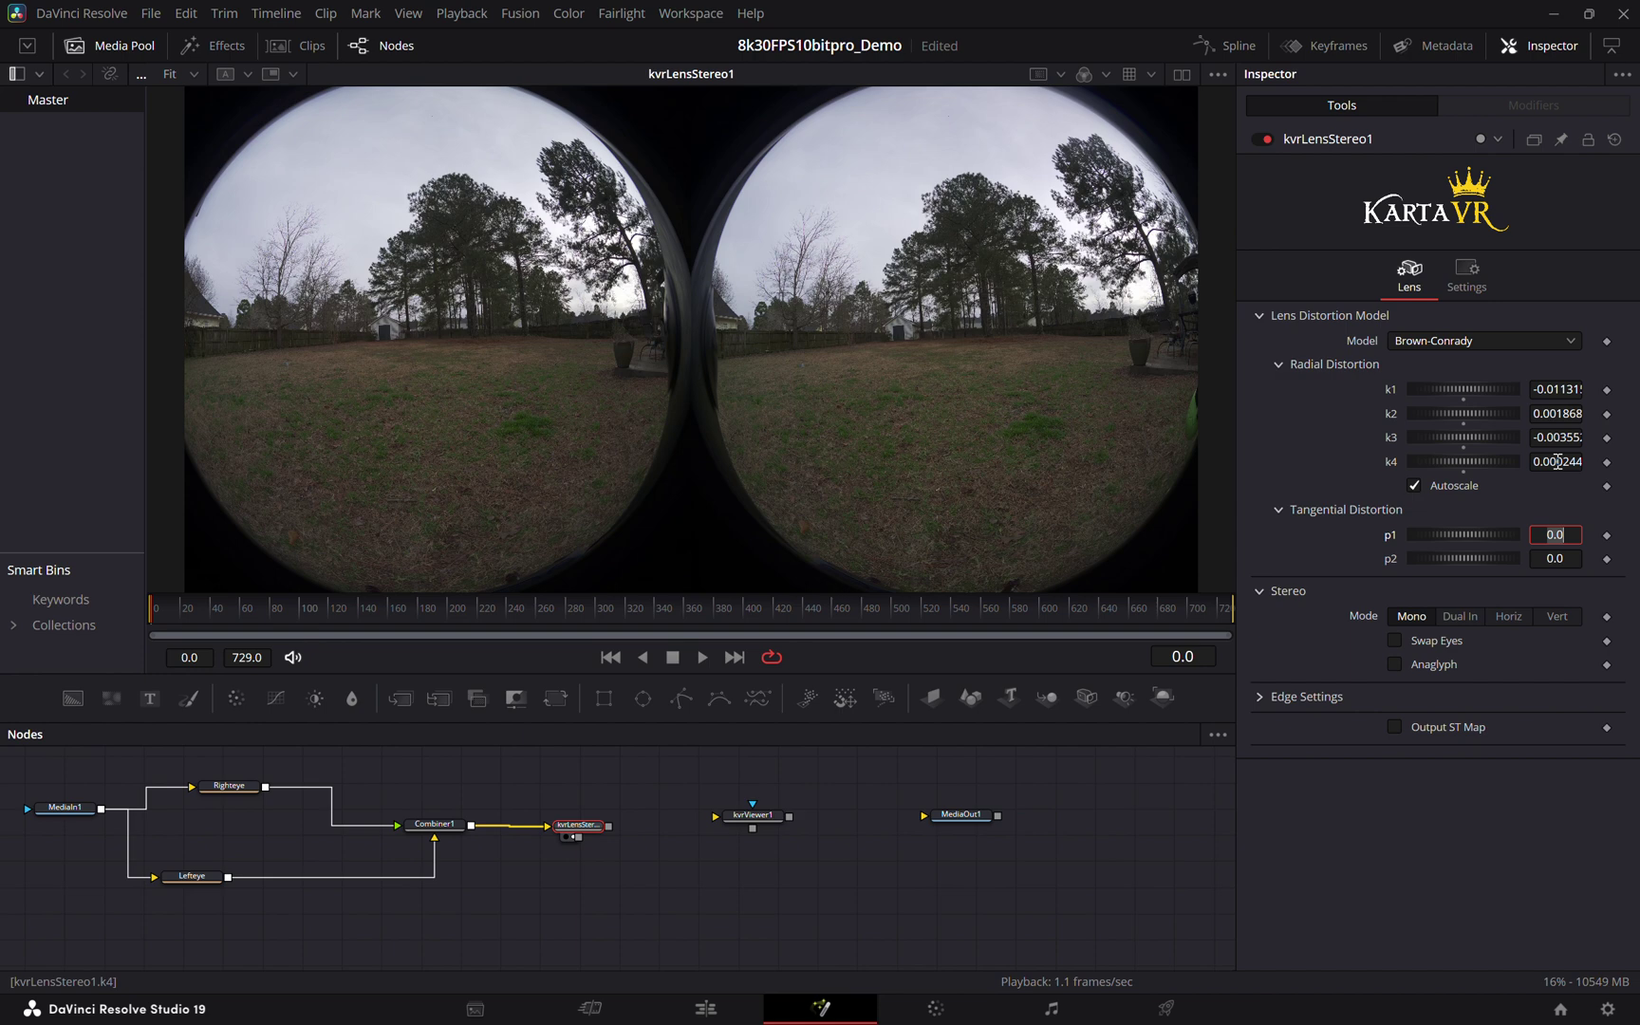
- Set kvrLensStereo1's Stereo Mode to Horiz, uncheck Autoscale, and link its output to kvrViewer1
click(1509, 617)
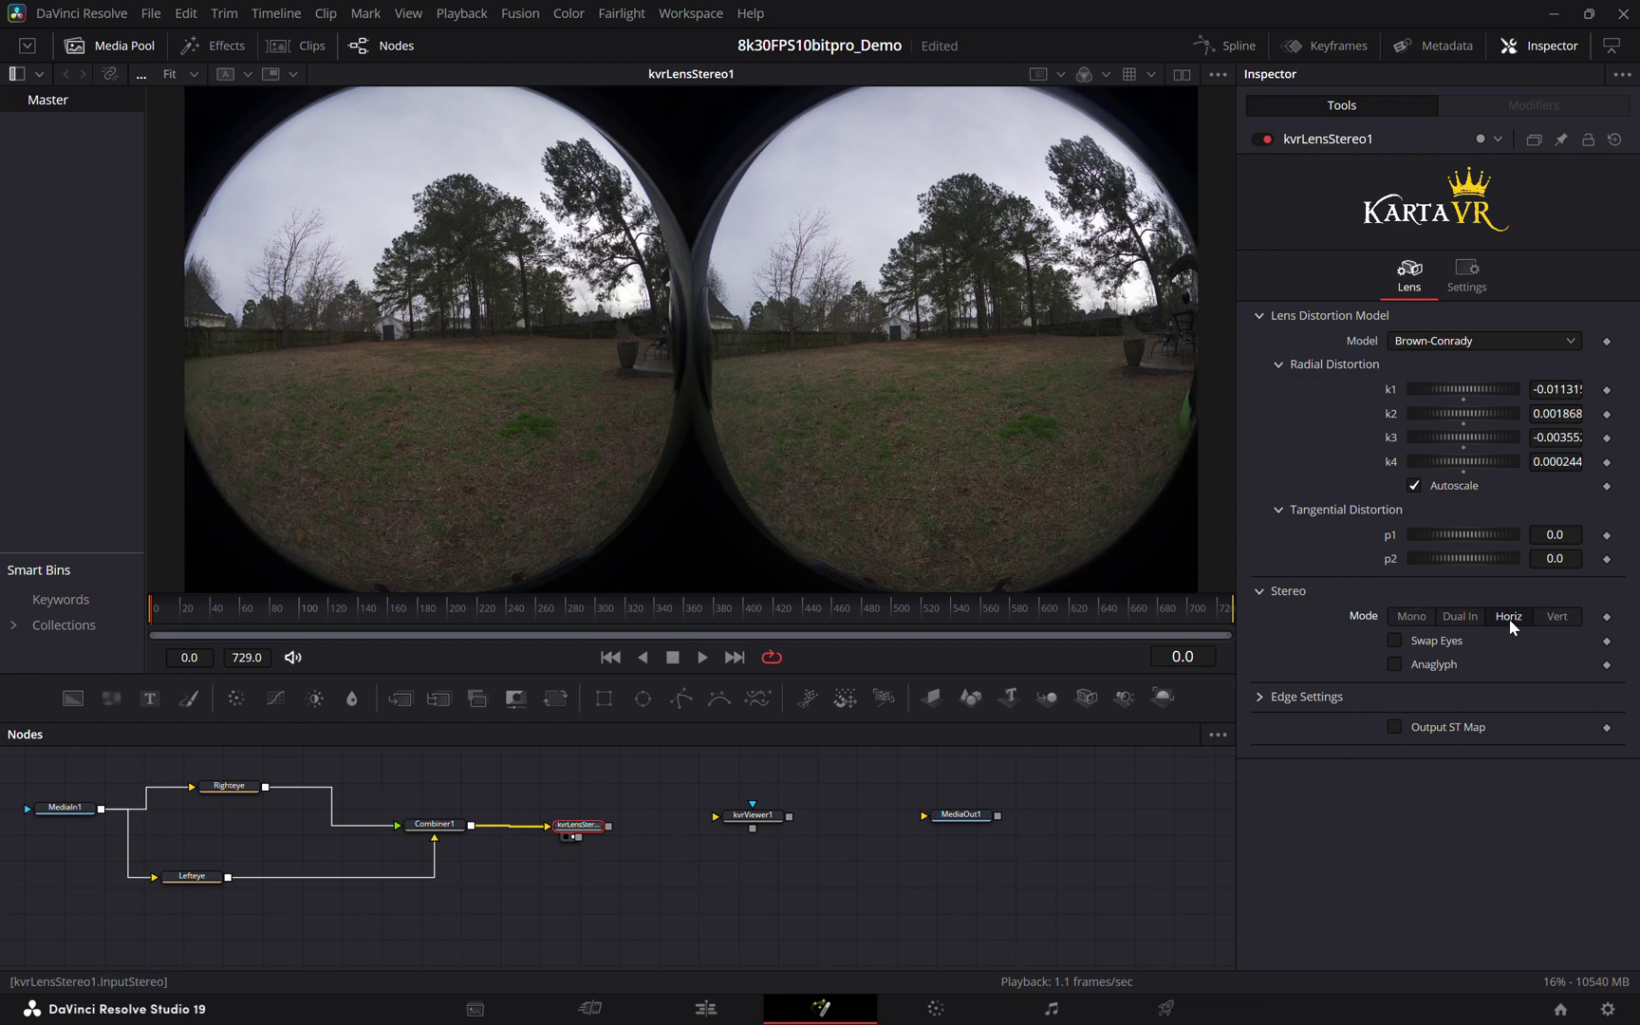
click(1415, 486)
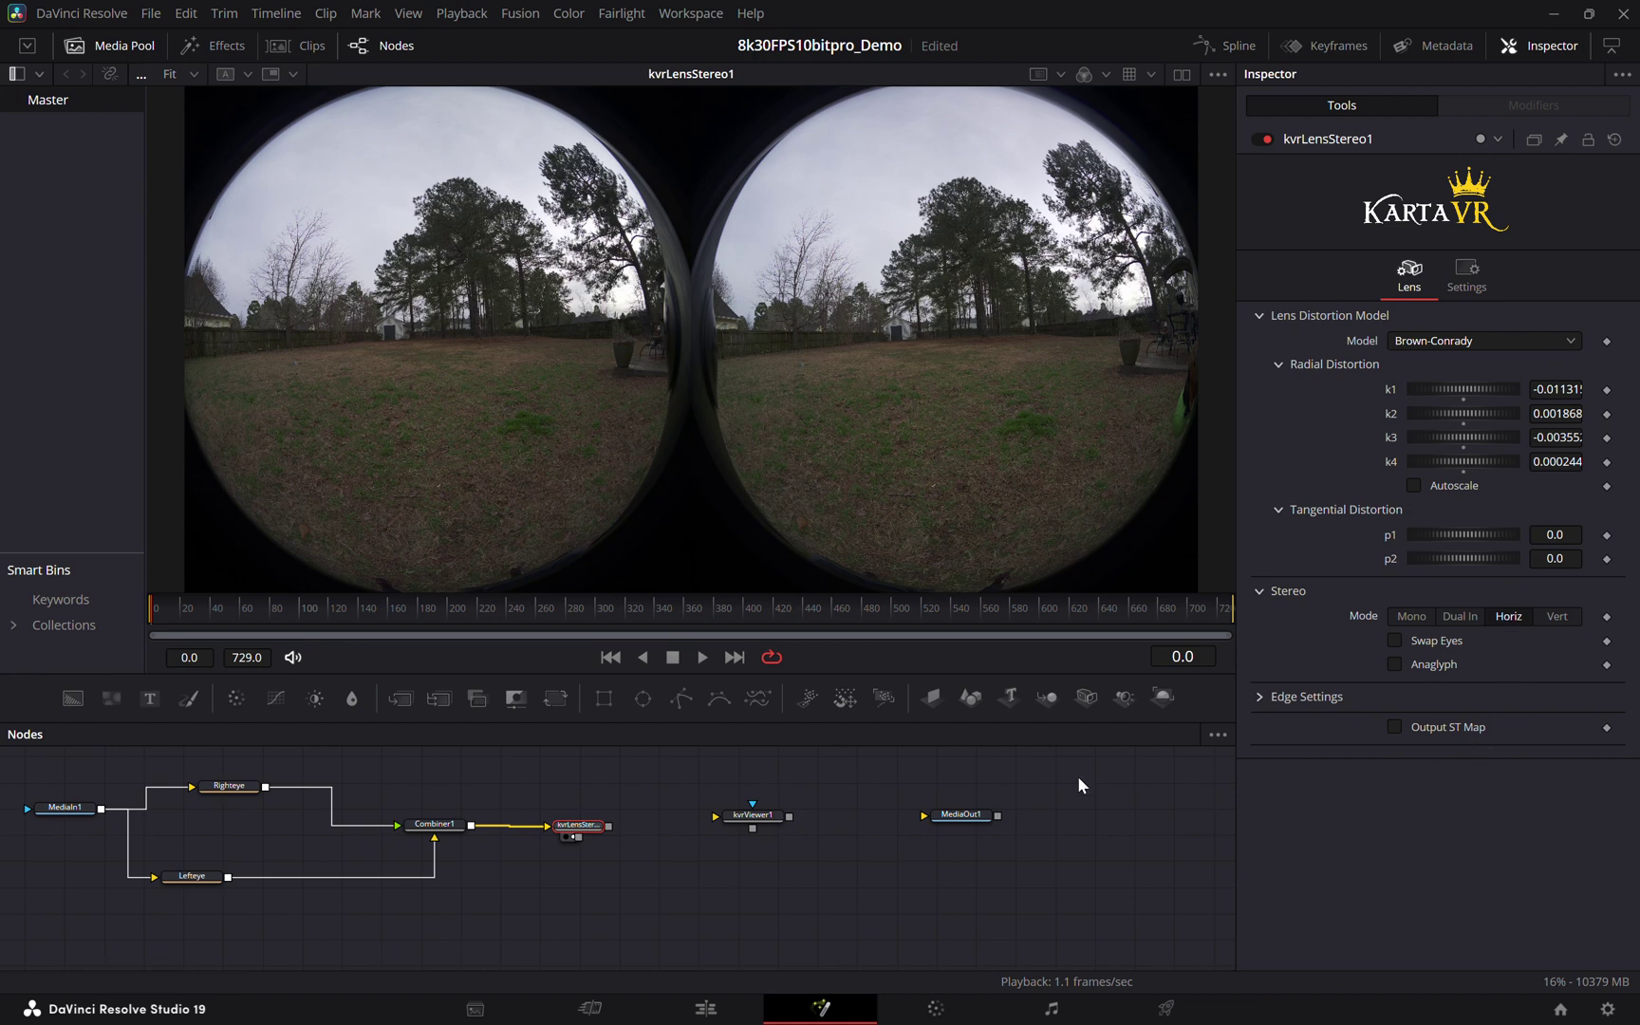
drag(751, 820, 738, 833)
drag(610, 826, 702, 829)
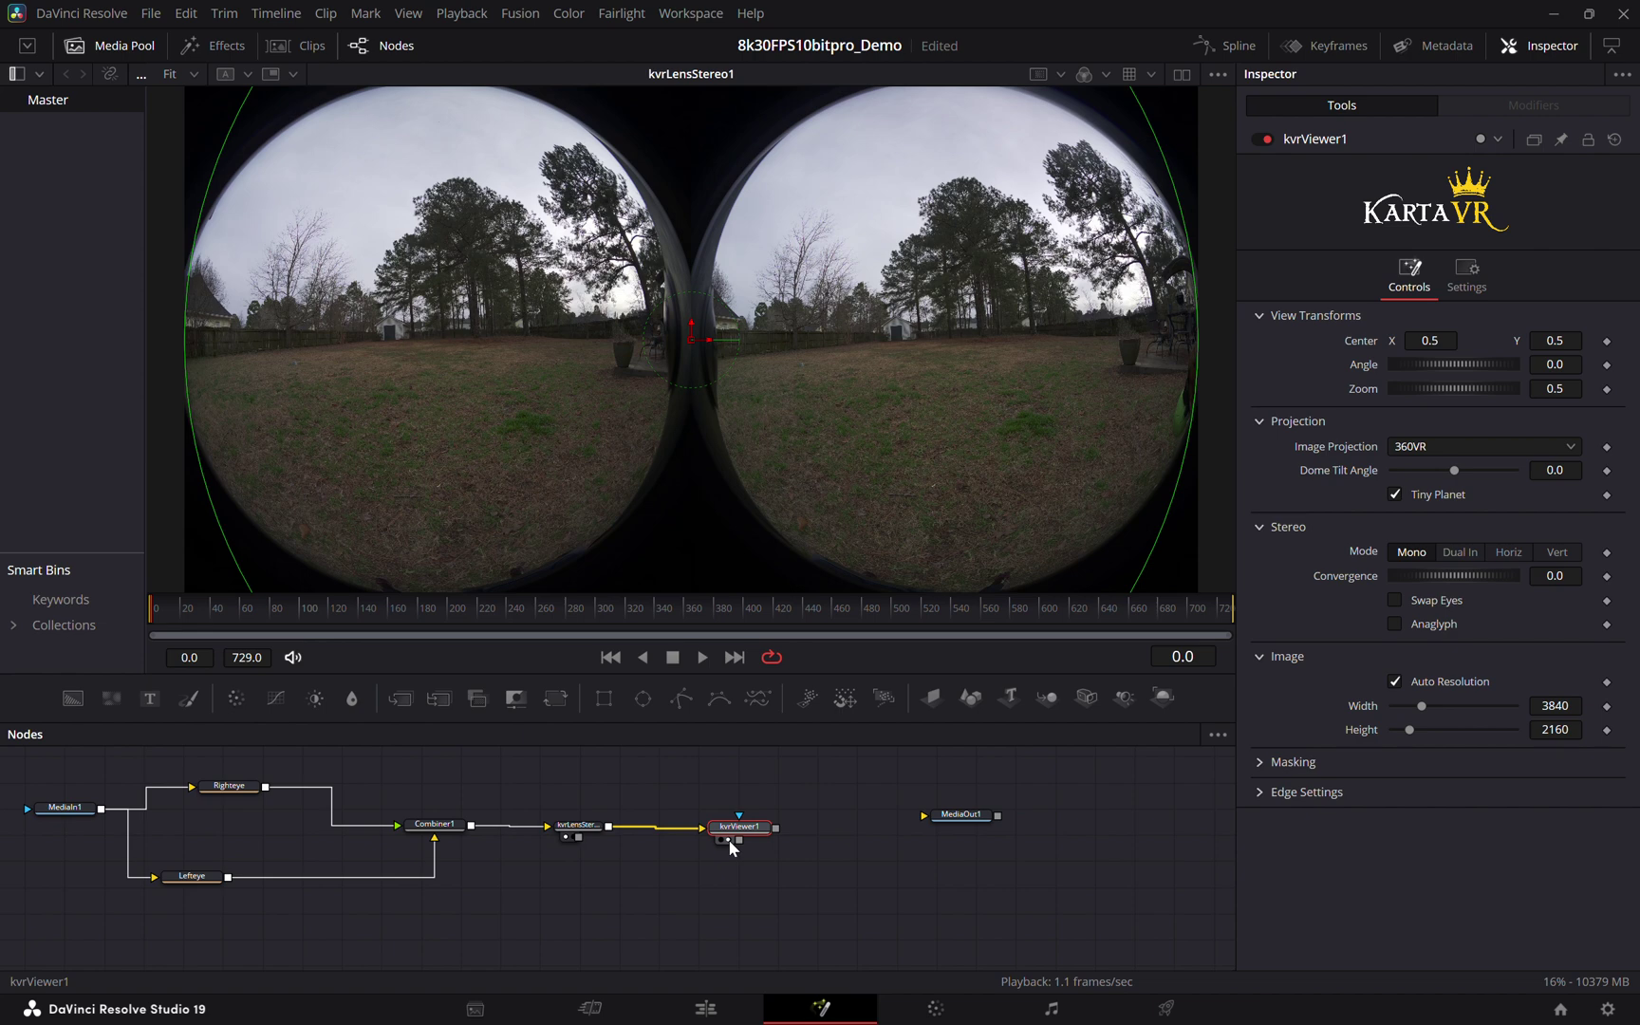
- Preview kvrViewer1 and set its Image Projection to Fisheye with Horiz stereo mode
click(729, 839)
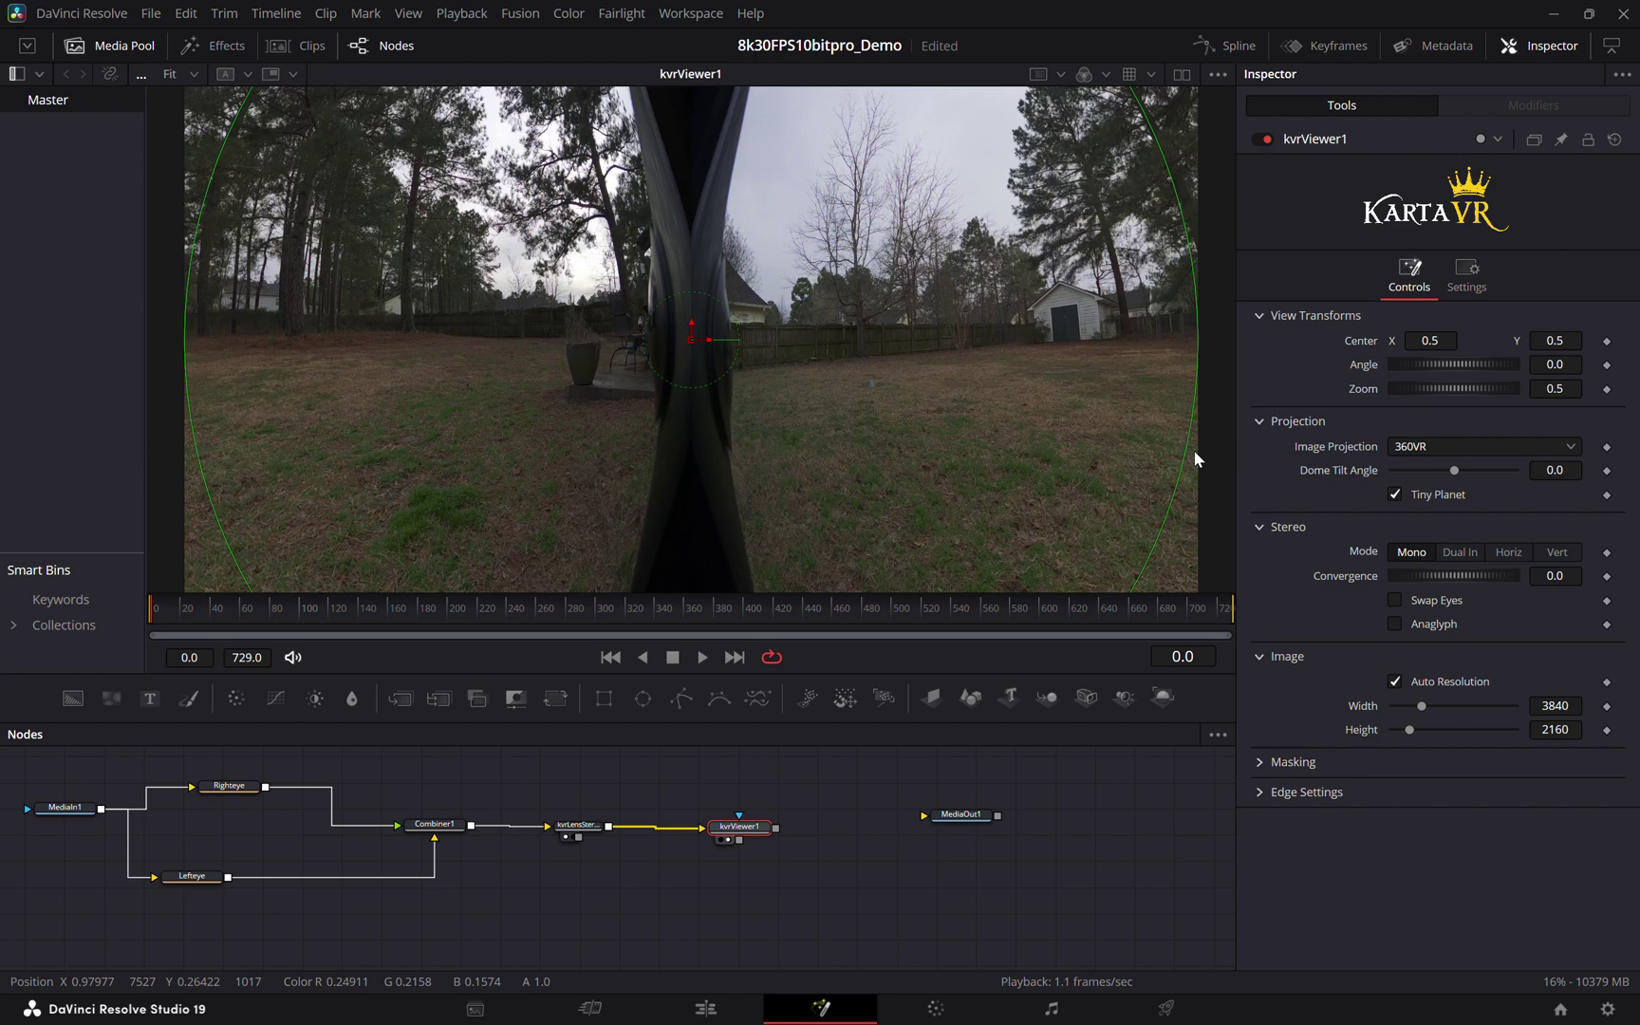
click(1557, 447)
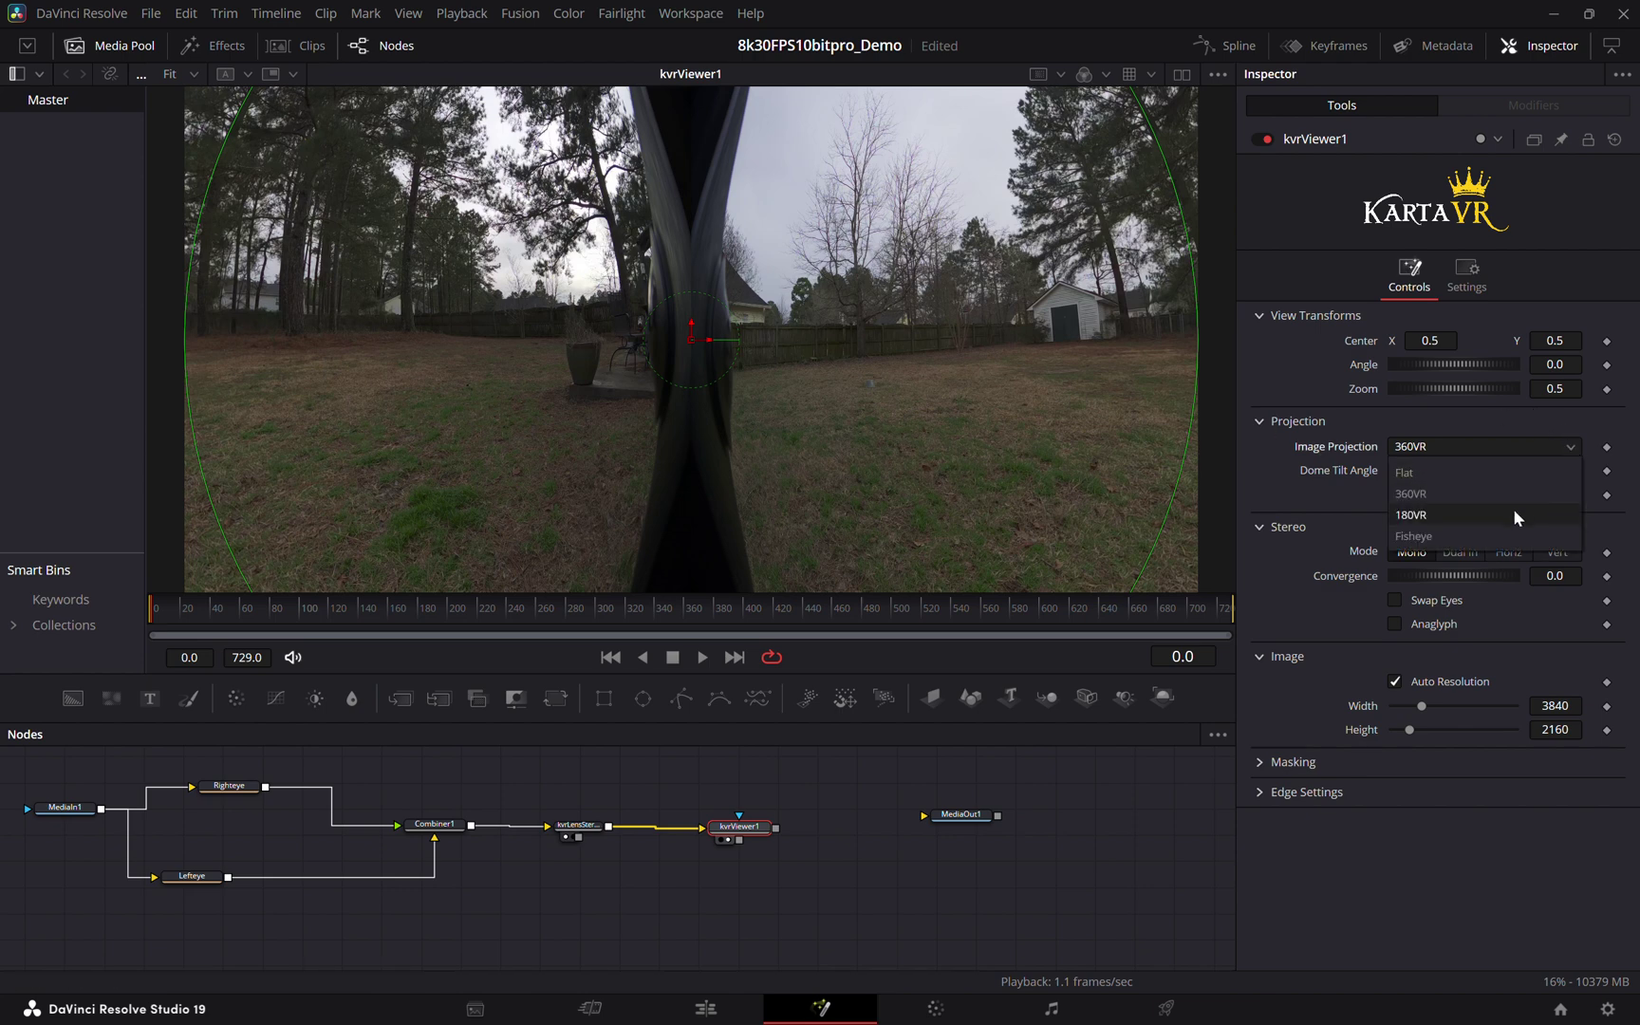
click(1458, 532)
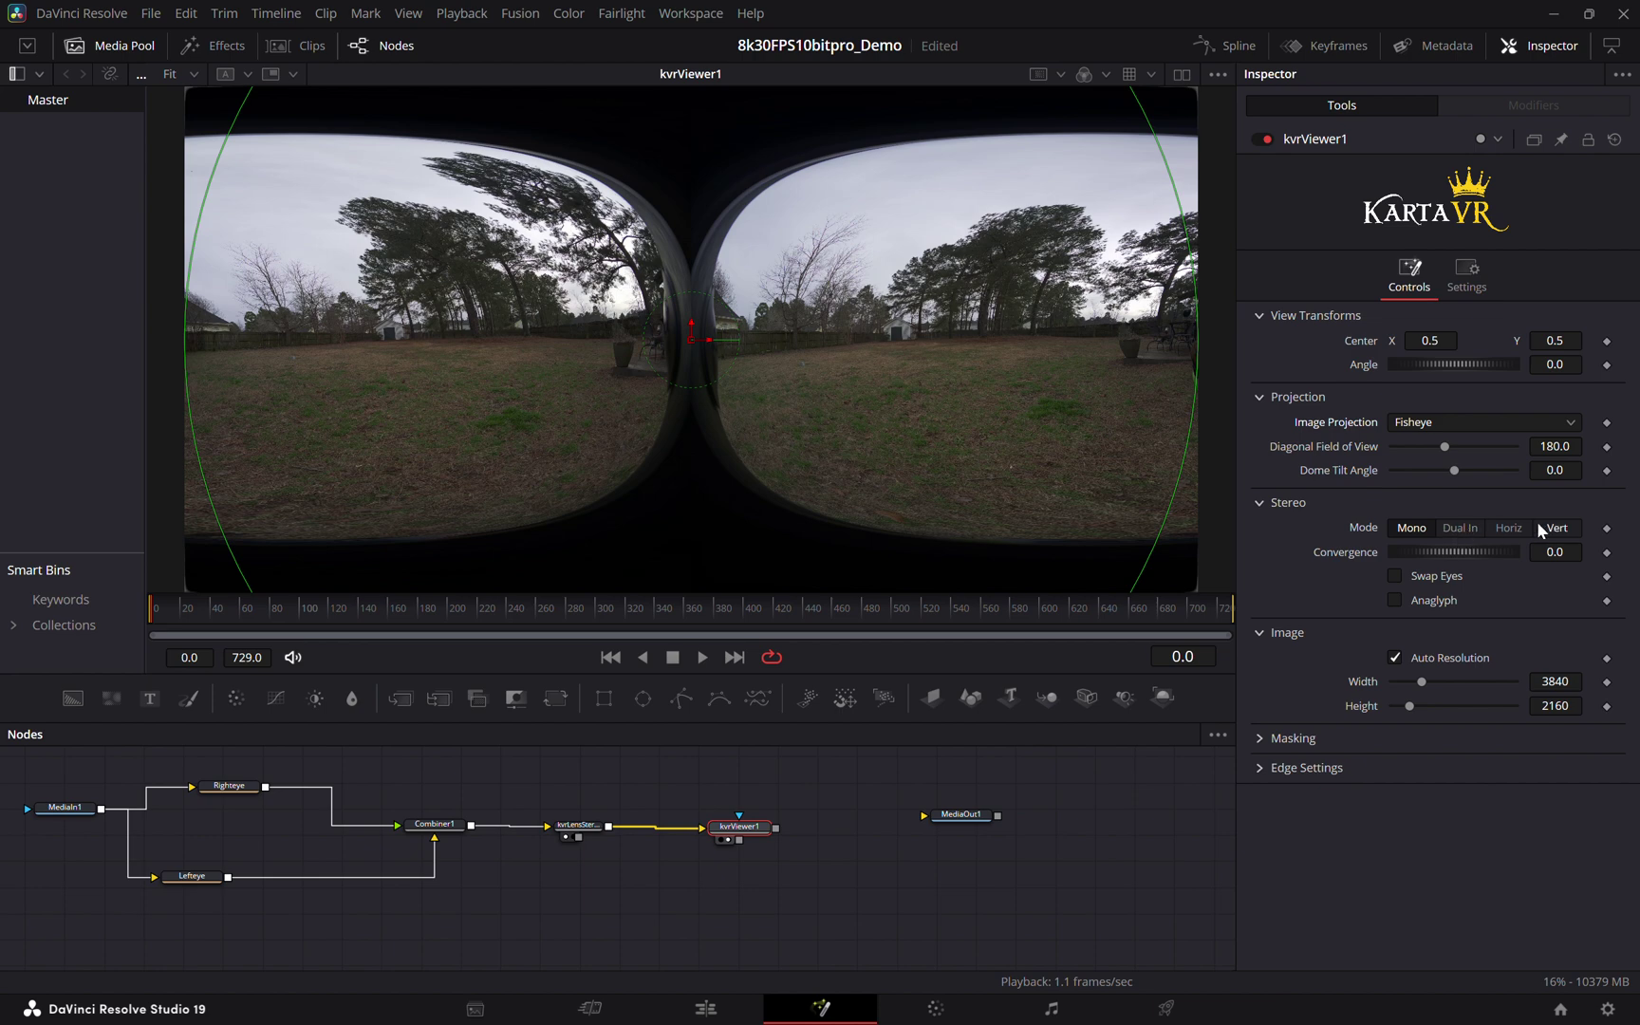
click(1504, 527)
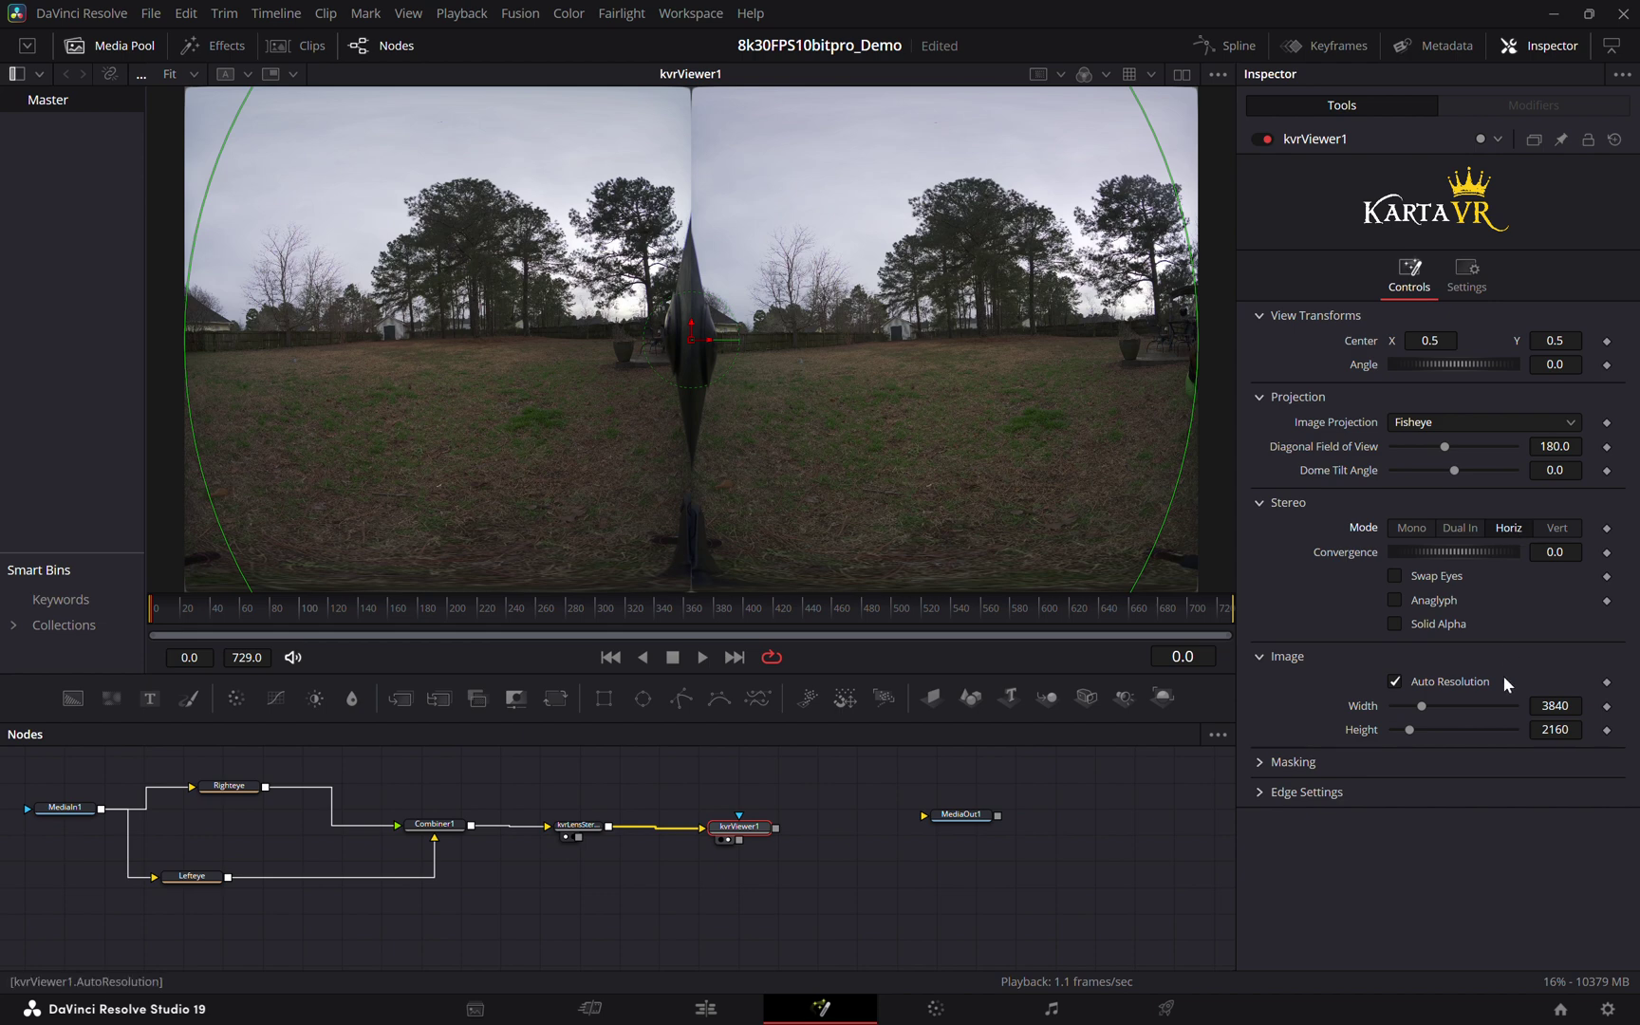
- Turn off Auto Resolution and set kvrViewer1's output height to 3840
click(1451, 682)
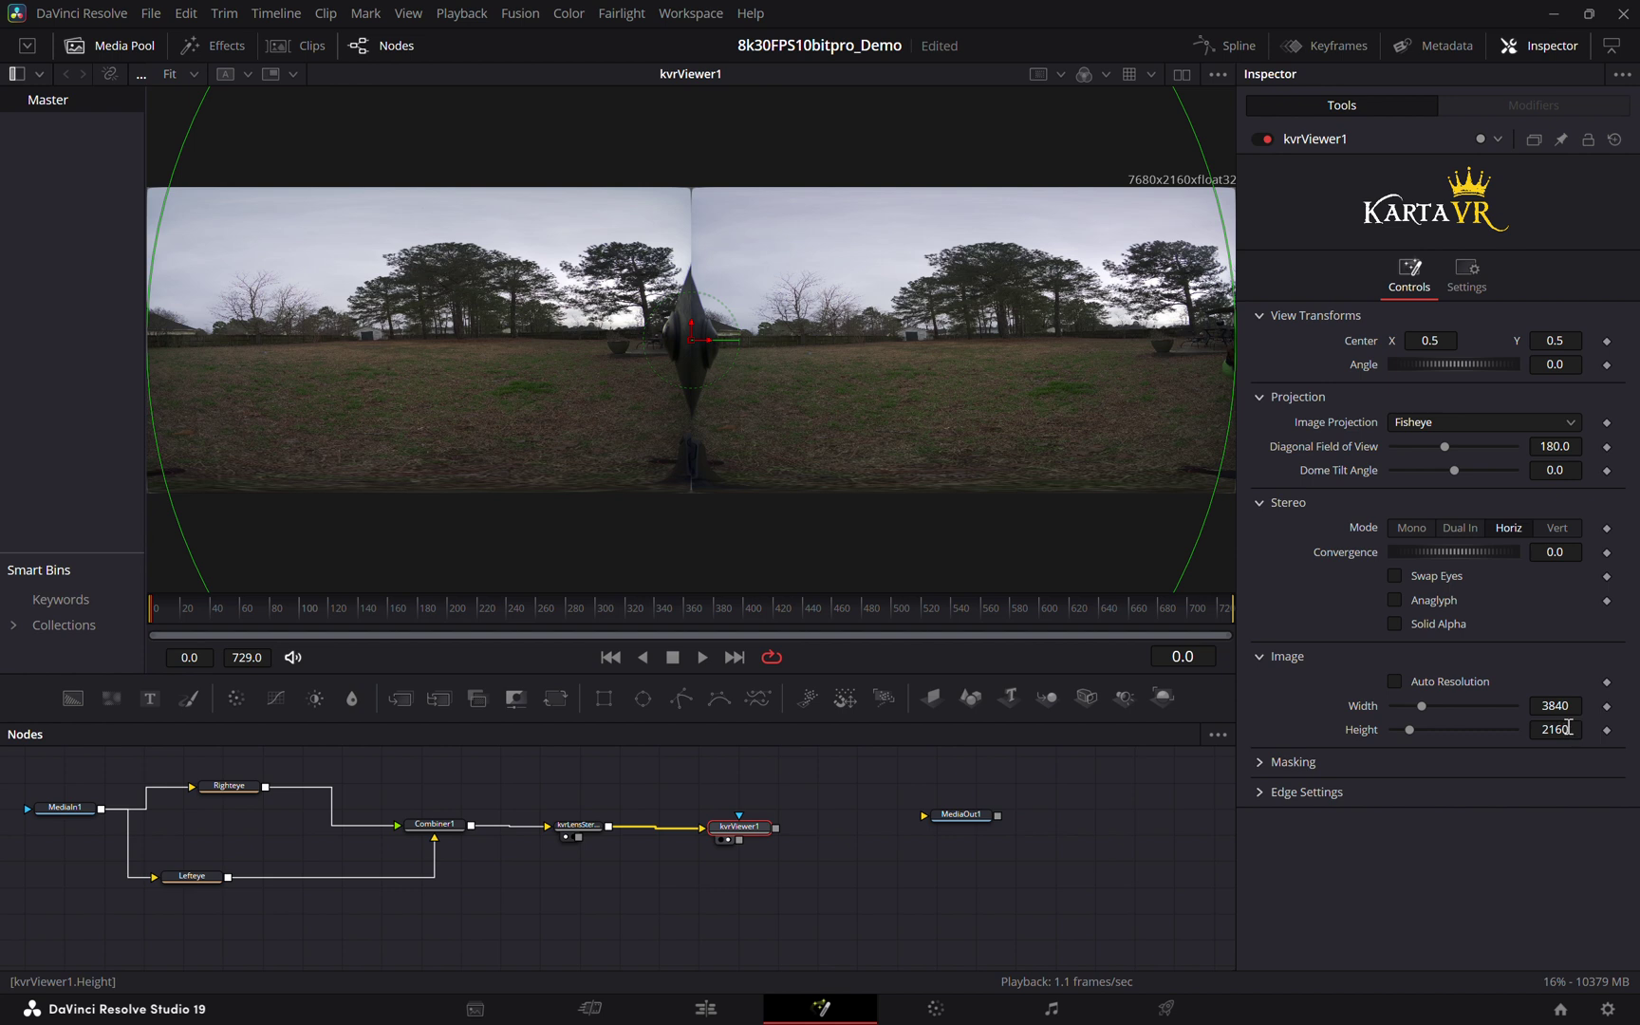
click(1566, 727)
key(BackSpace)
key(BackSpace)
key(BackSpace)
key(BackSpace)
text(3840)
key(Tab)
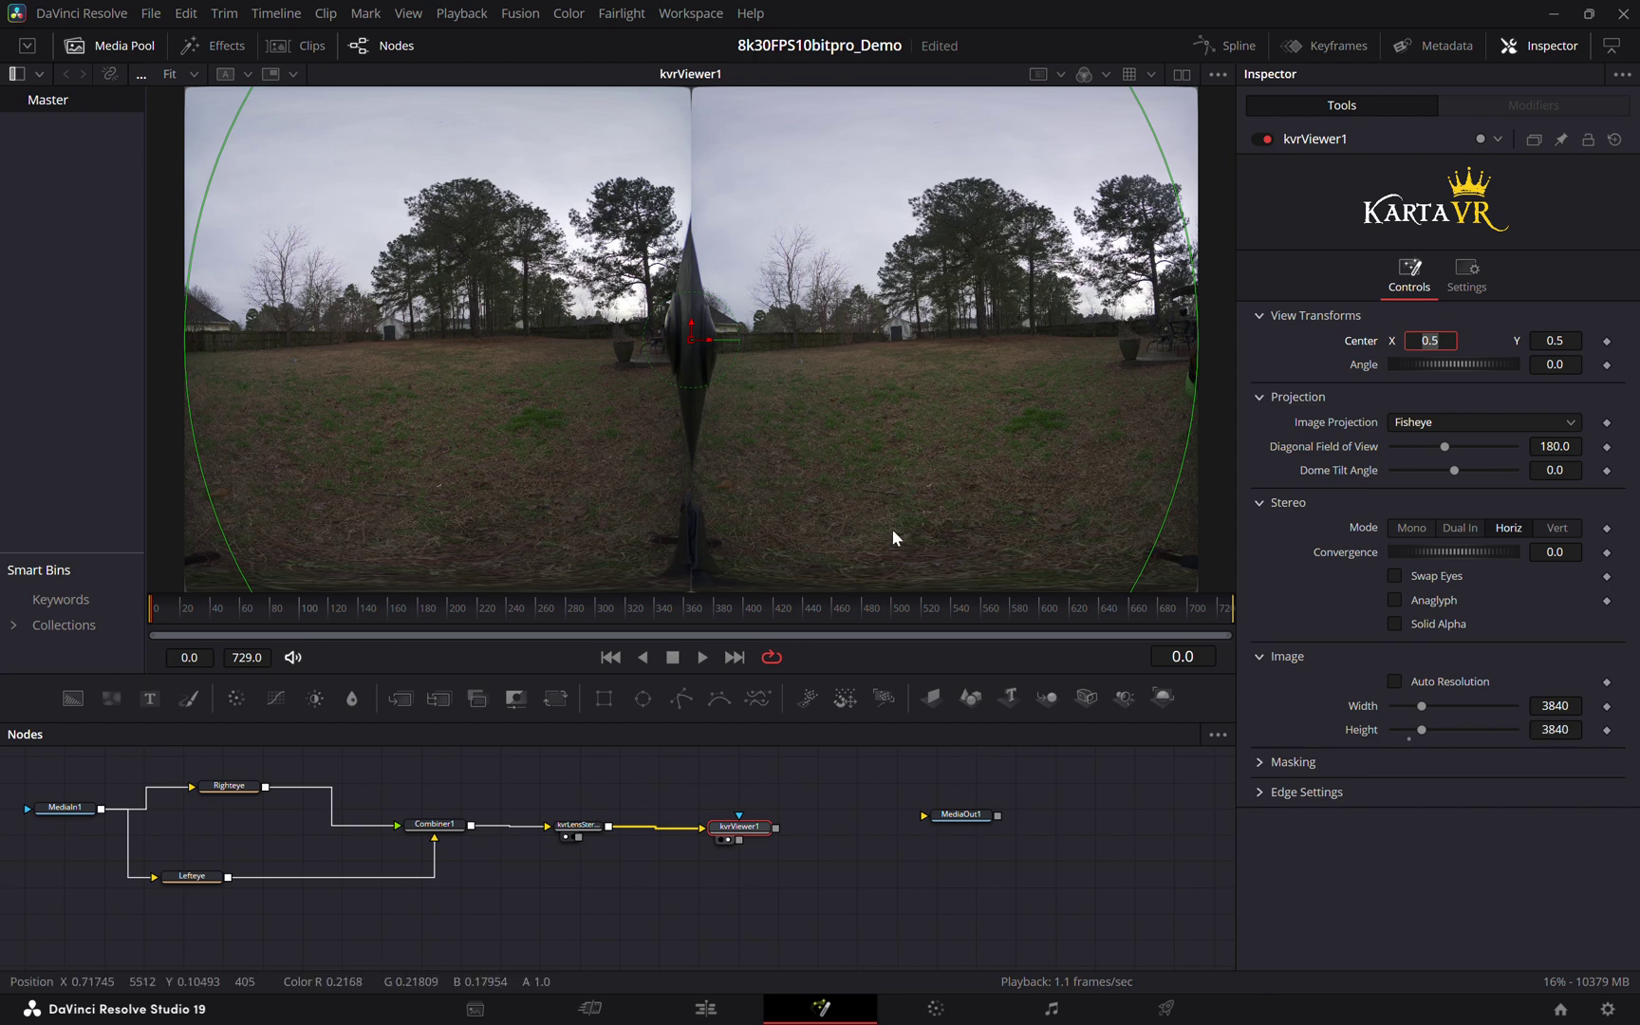
click(191, 75)
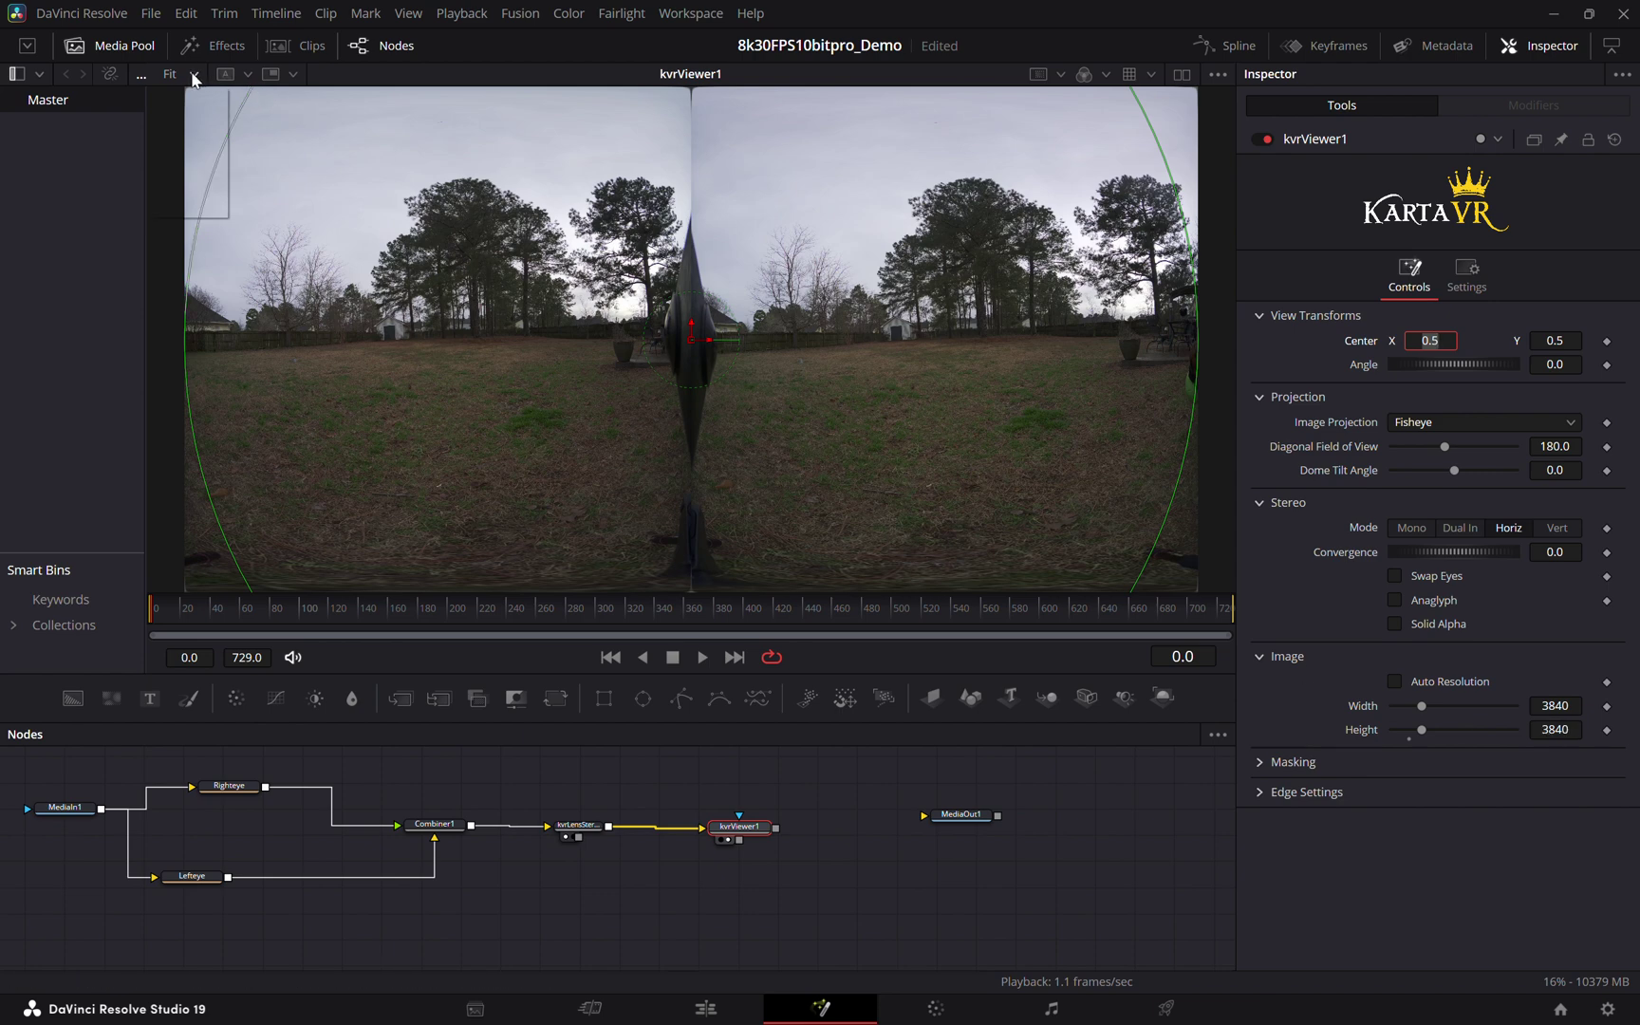
click(193, 144)
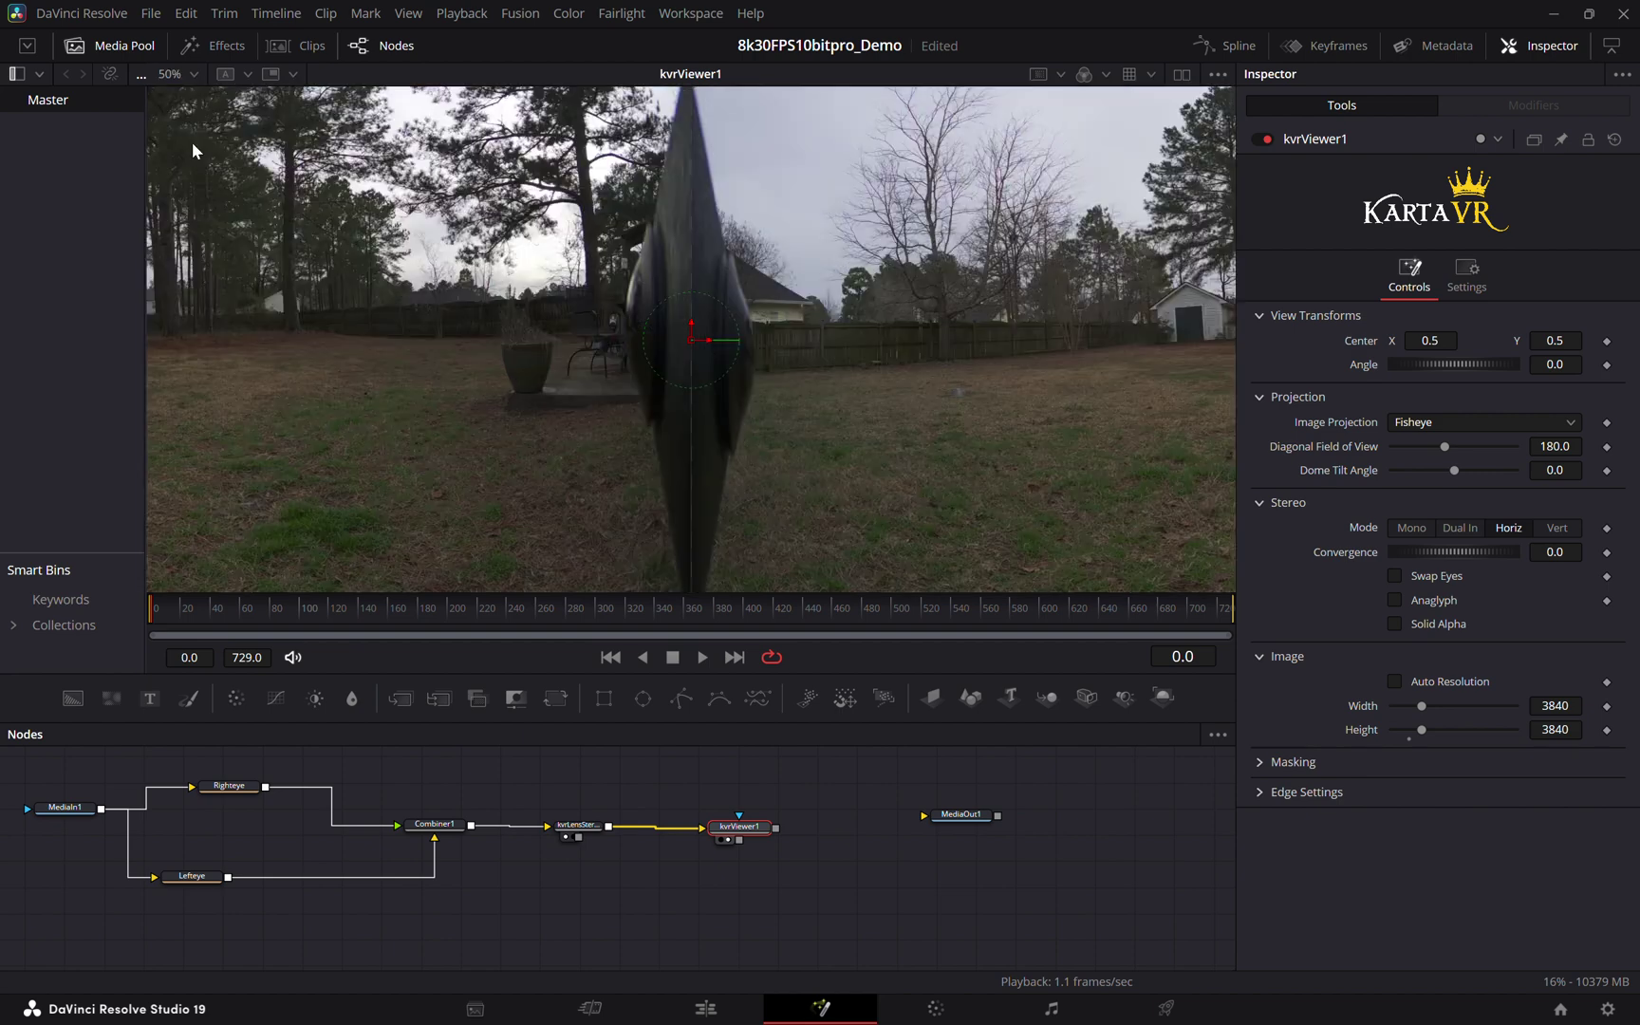
click(193, 75)
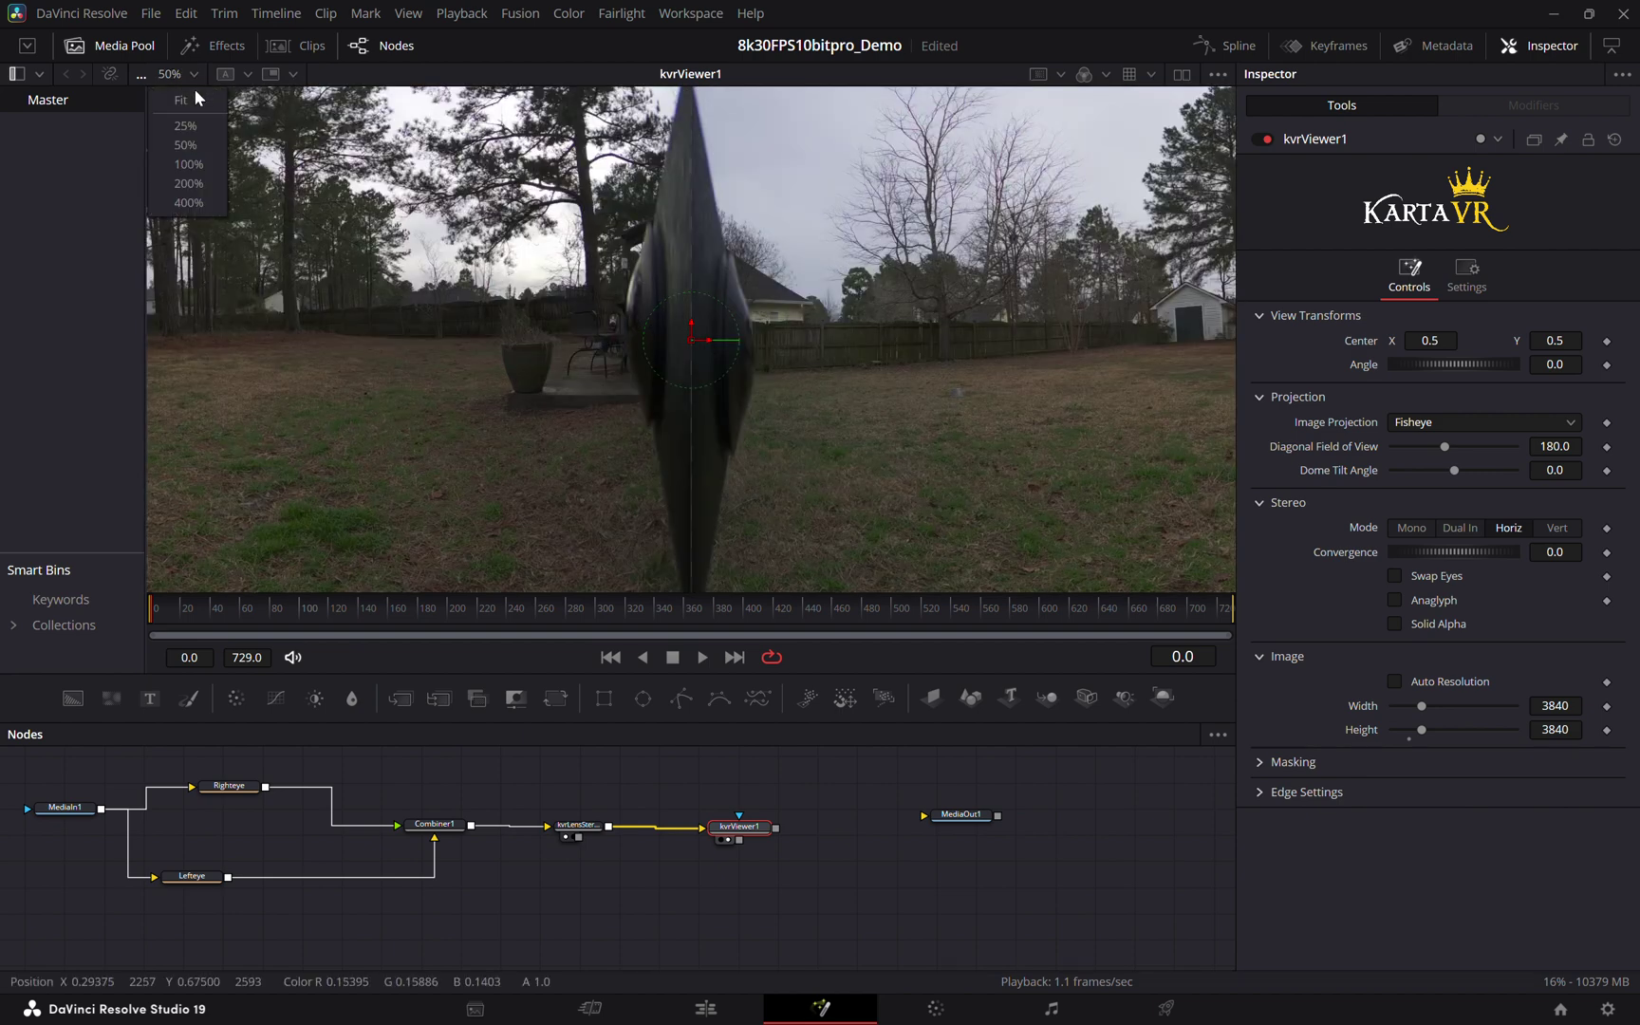
click(194, 99)
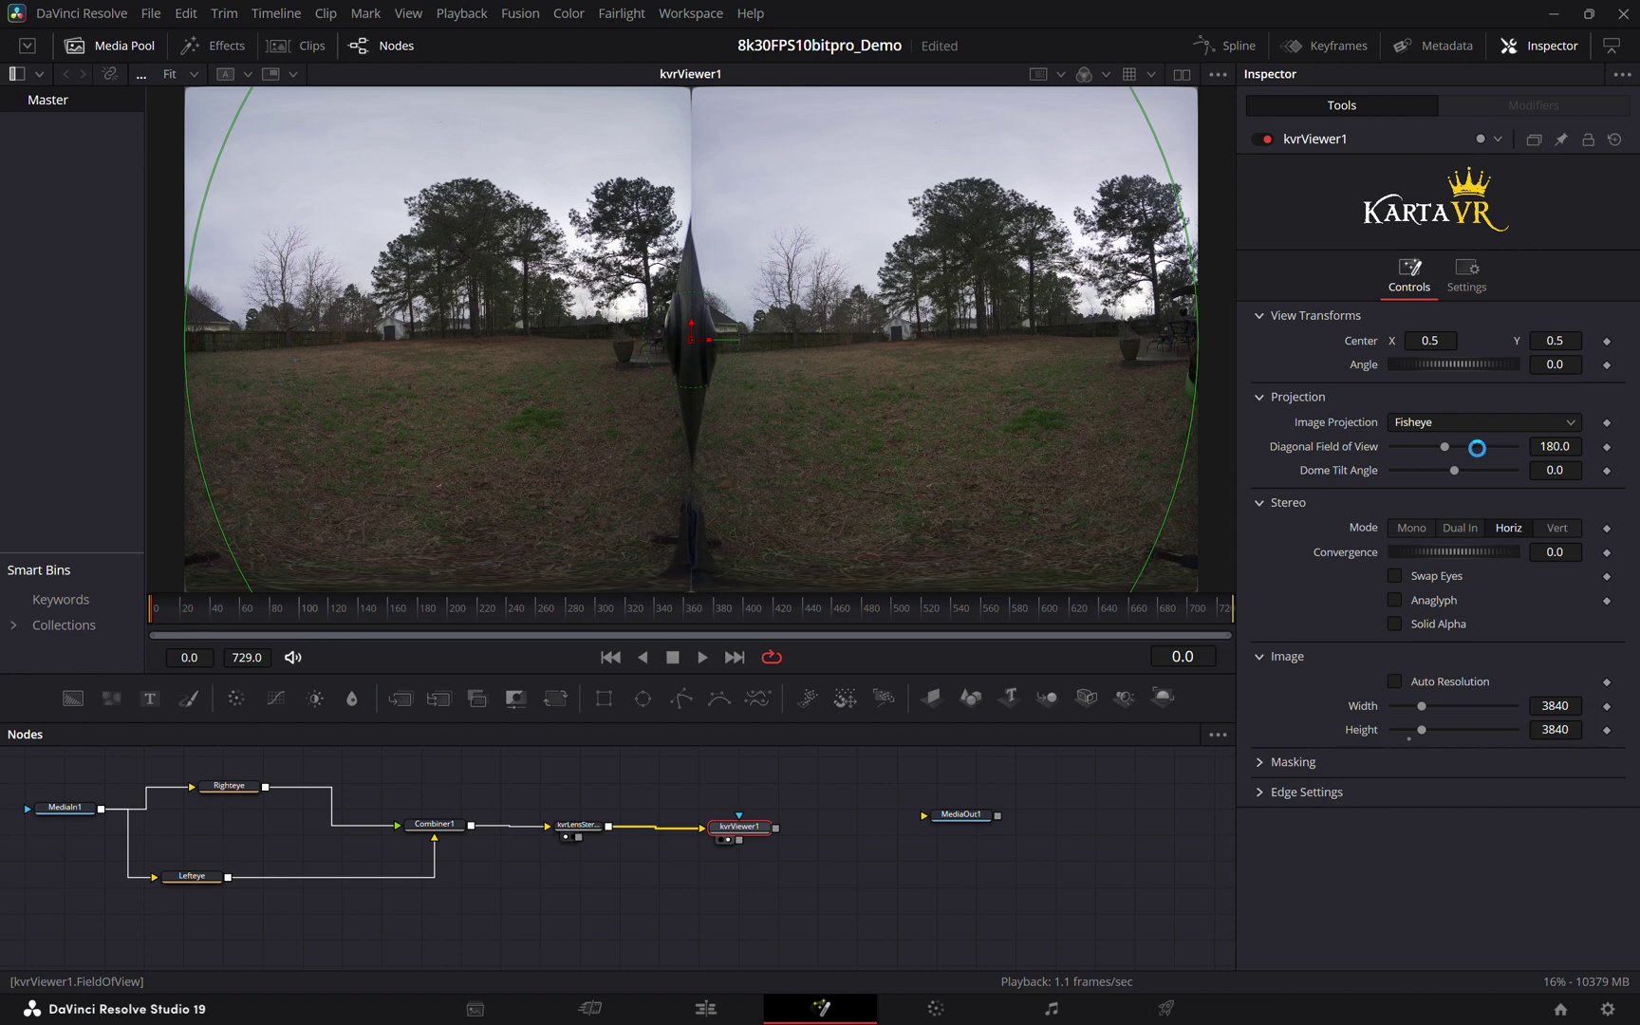
- Save the project, raise kvrViewer1's Diagonal Field of View to 190.0, and check Solid Alpha
key(ctrl+s)
click(1558, 447)
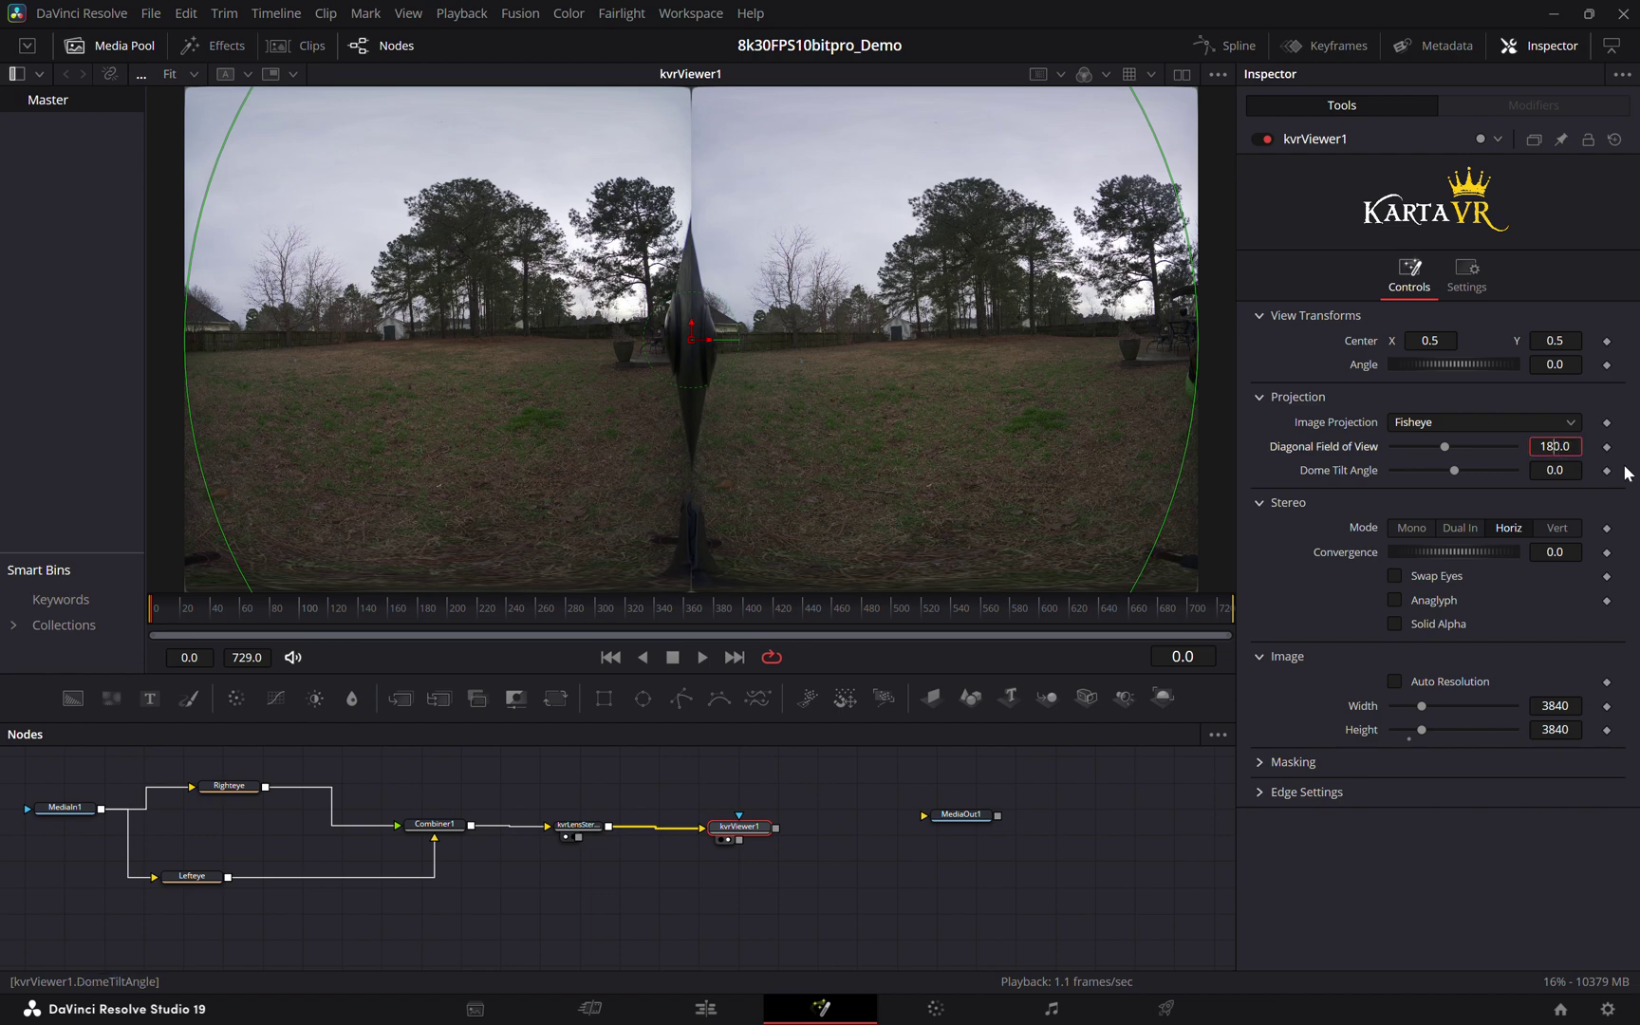
key(Up)
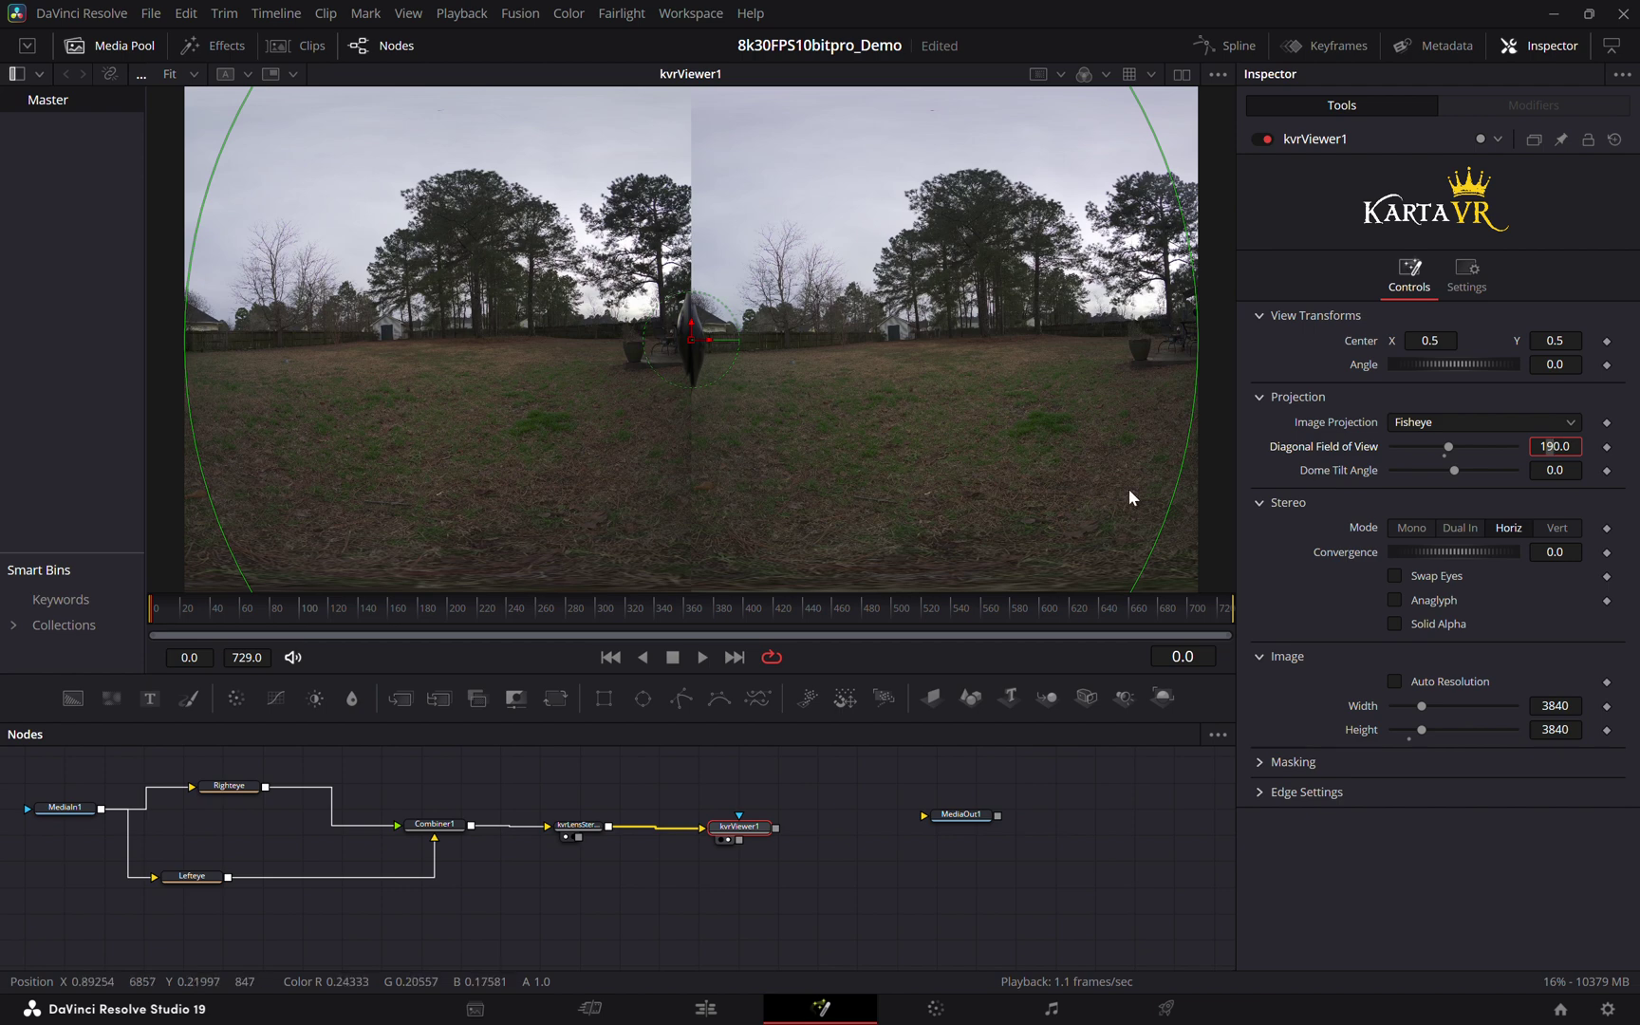
click(1394, 624)
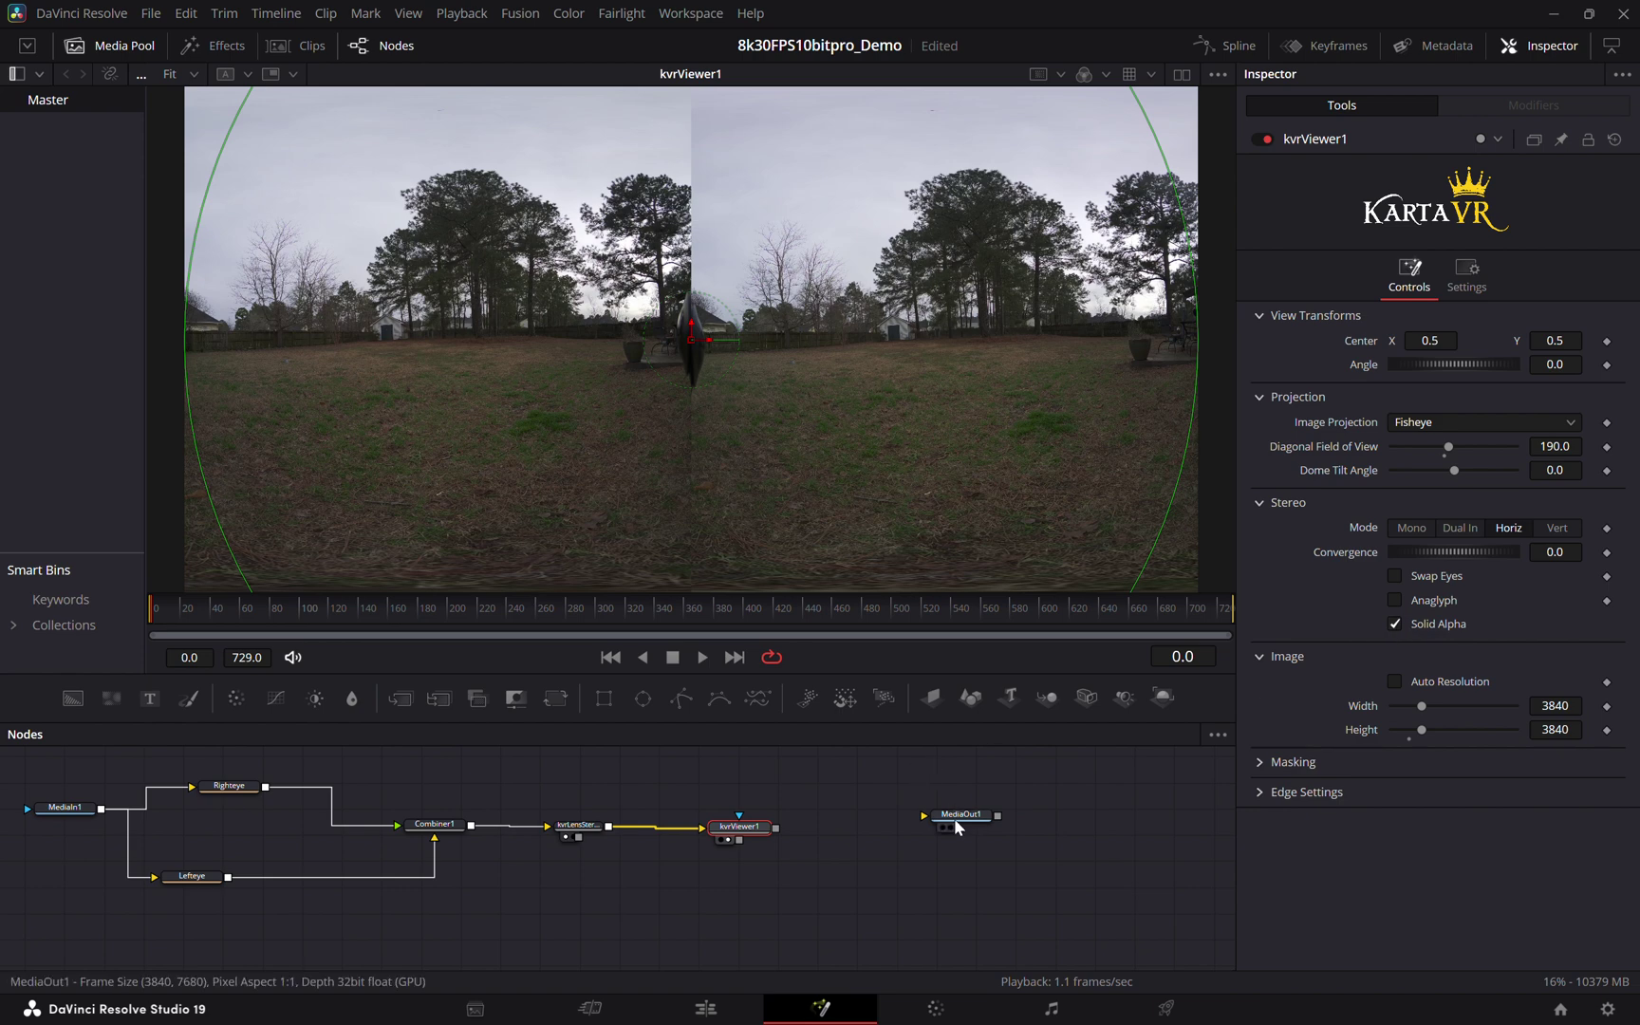
- In kvrViewer1's Masking section, set Mask Diameter to 0.94 and Mask Softness to 0.01
click(1259, 763)
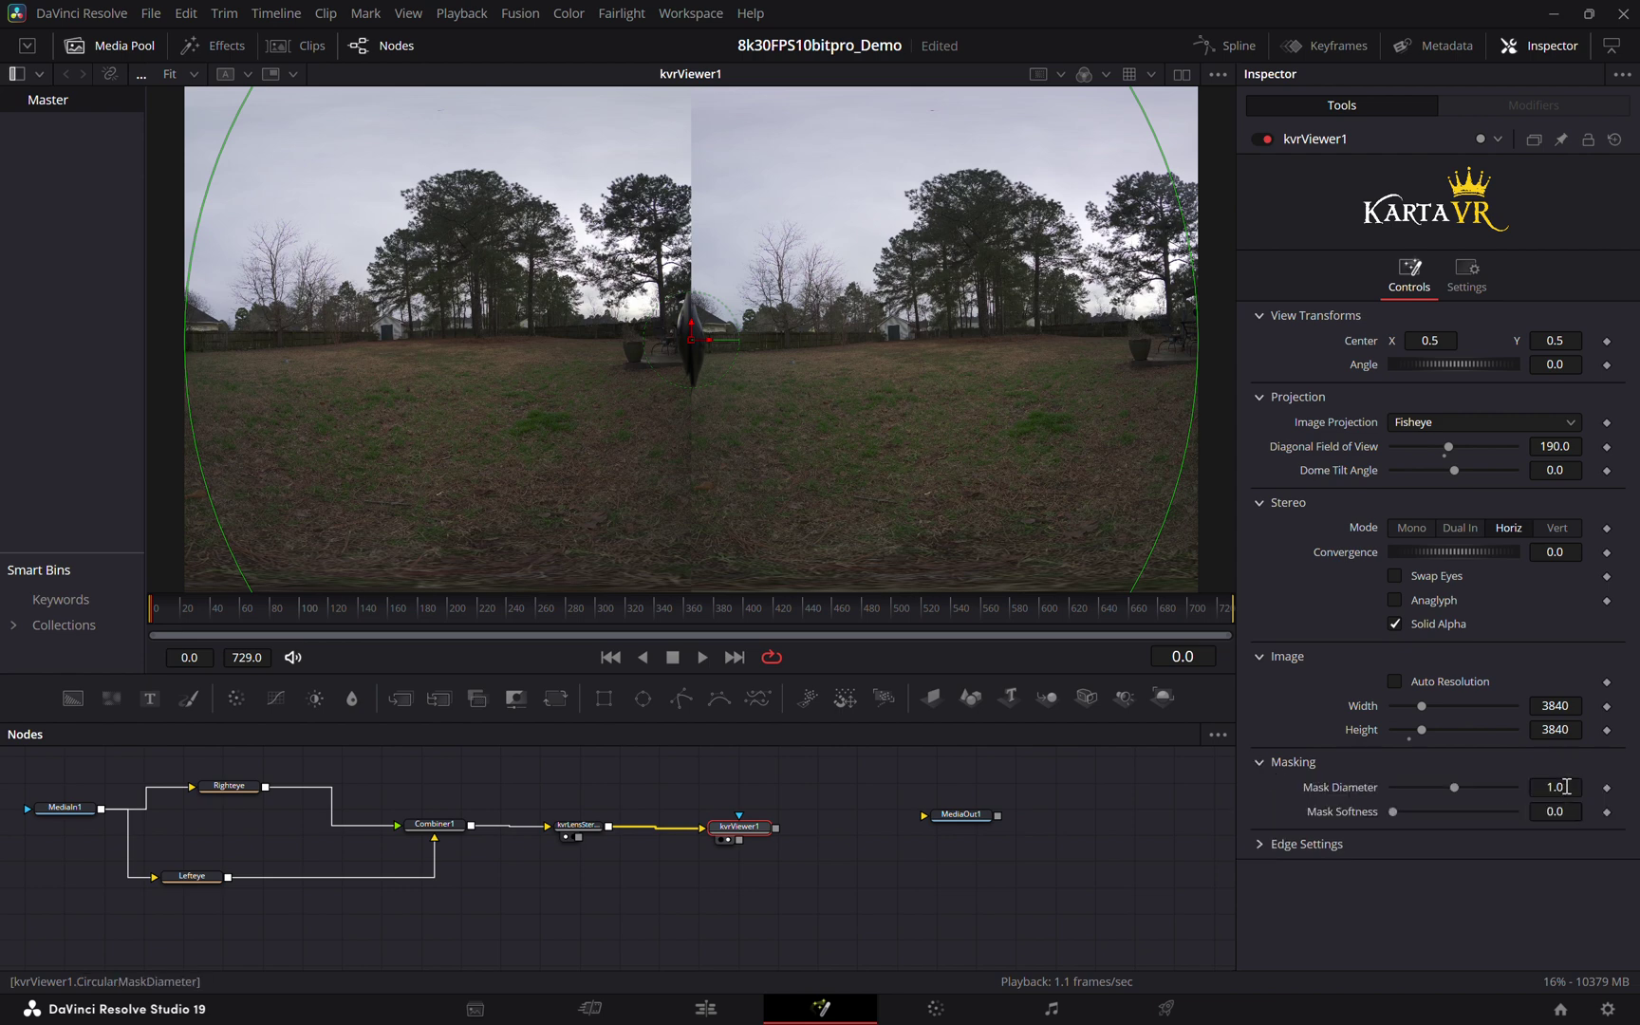
click(1566, 787)
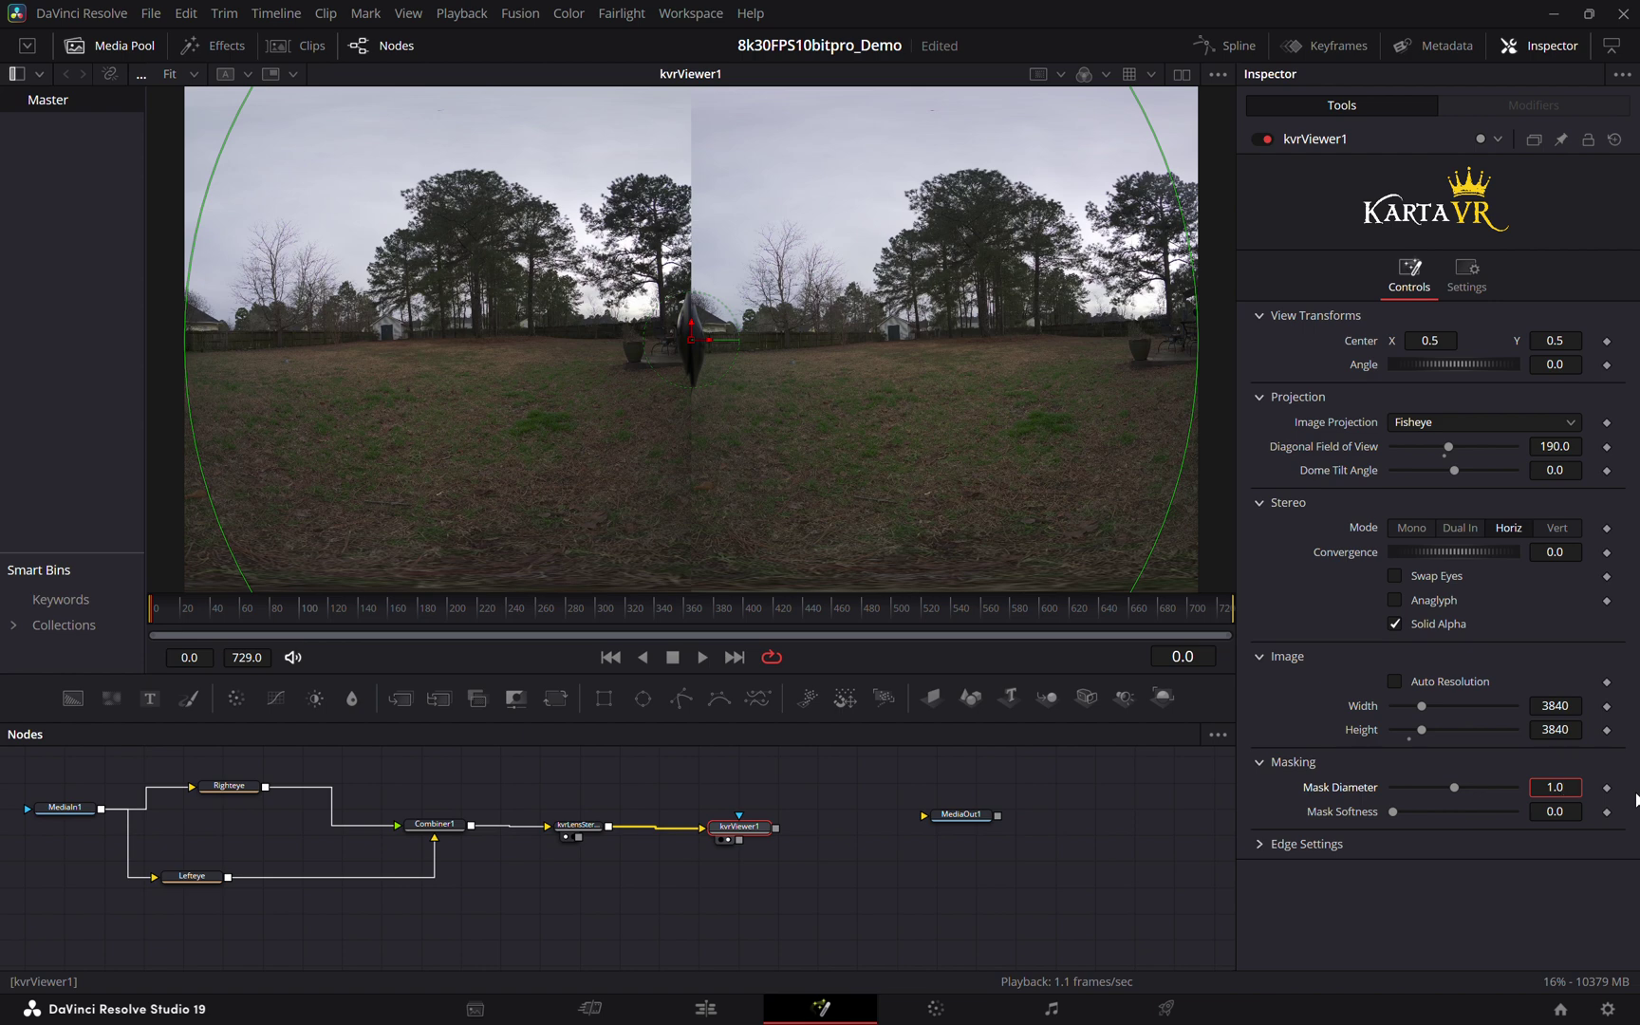
text(0)
key(Down)
key(Down)
key(Down)
key(Down)
key(Down)
key(Down)
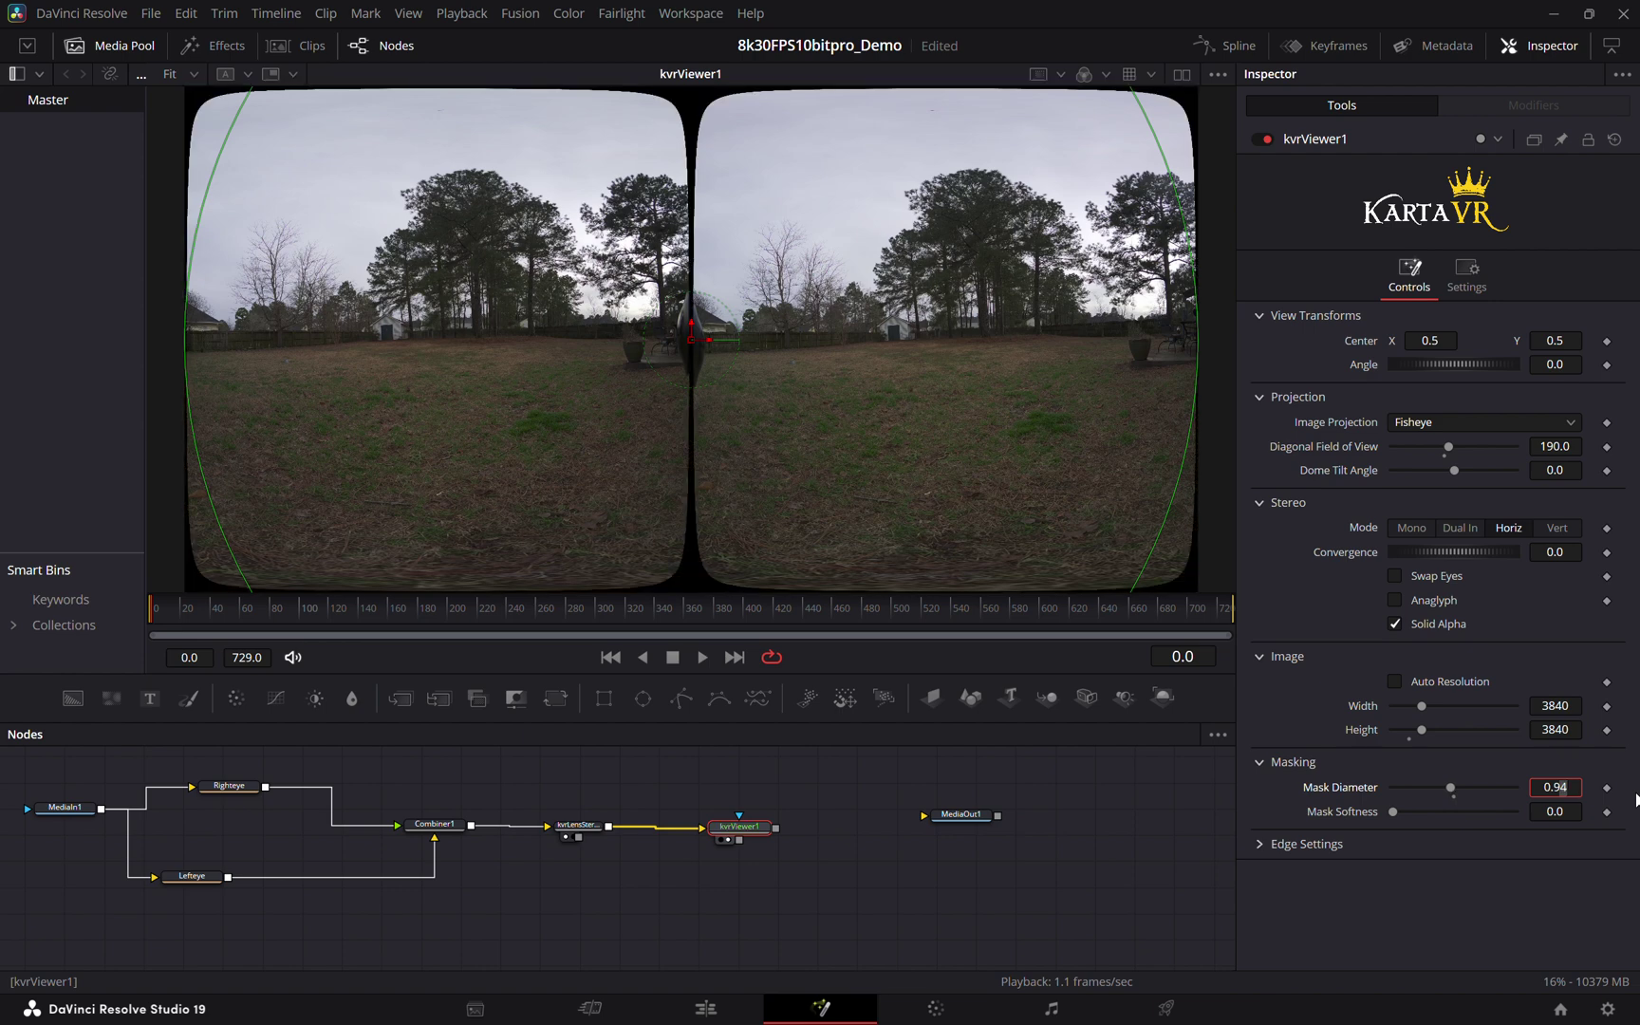
click(1565, 814)
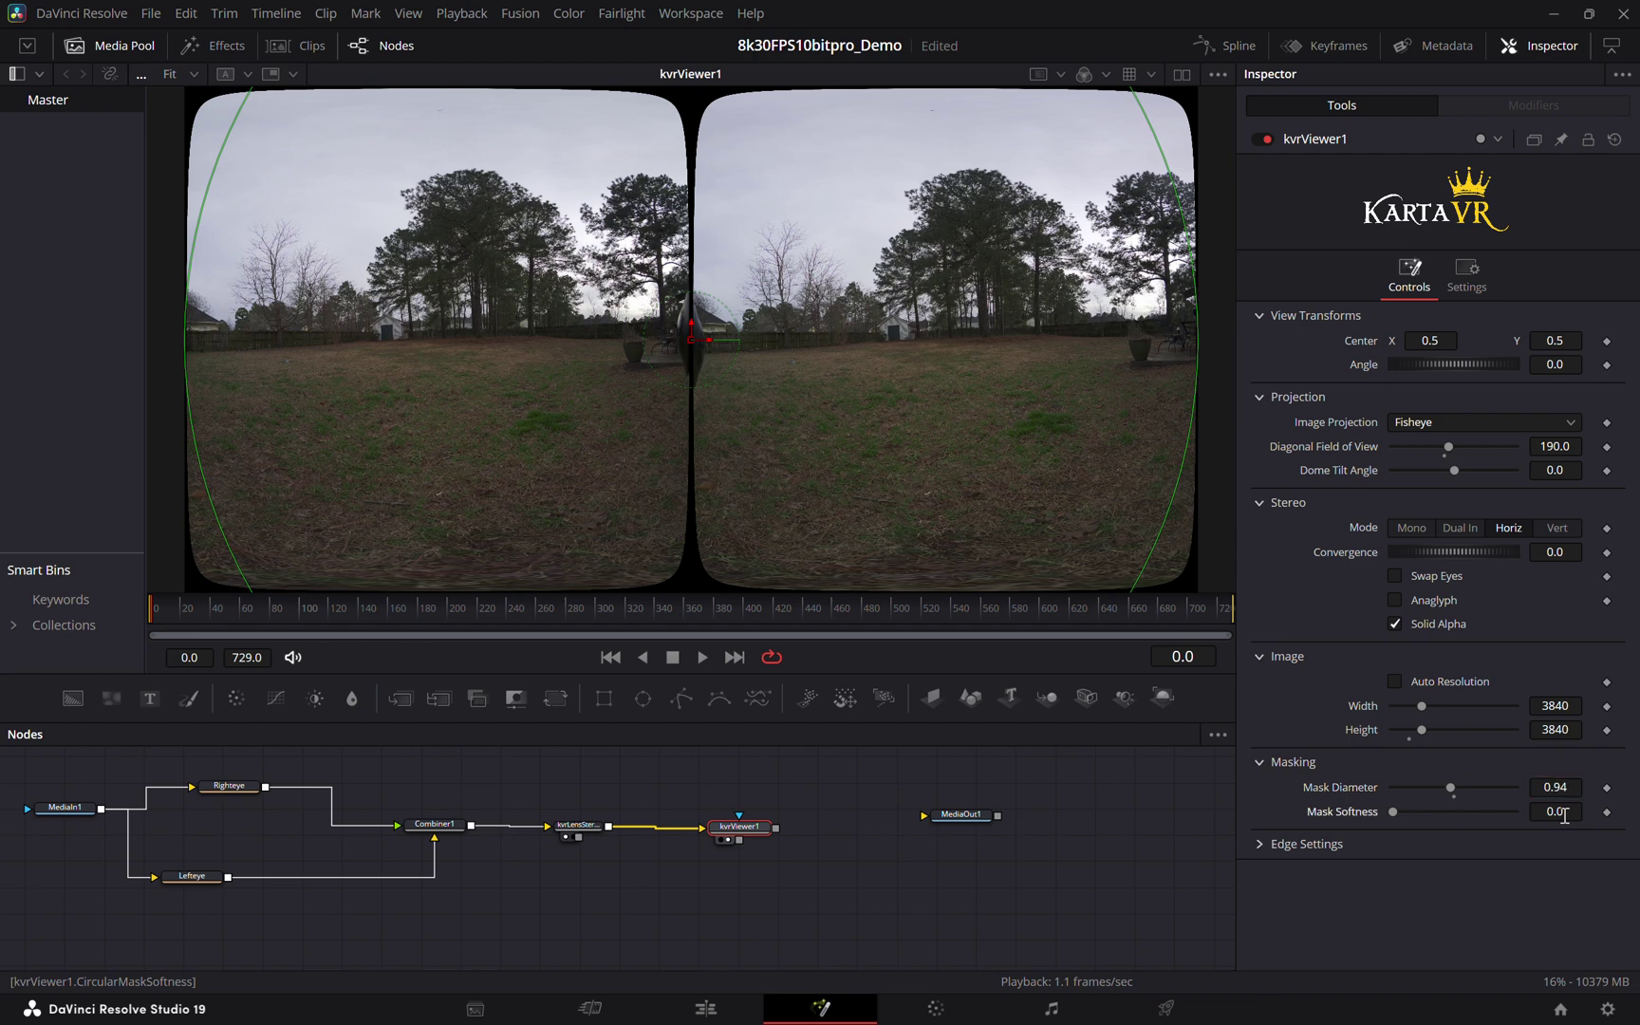
text(0)
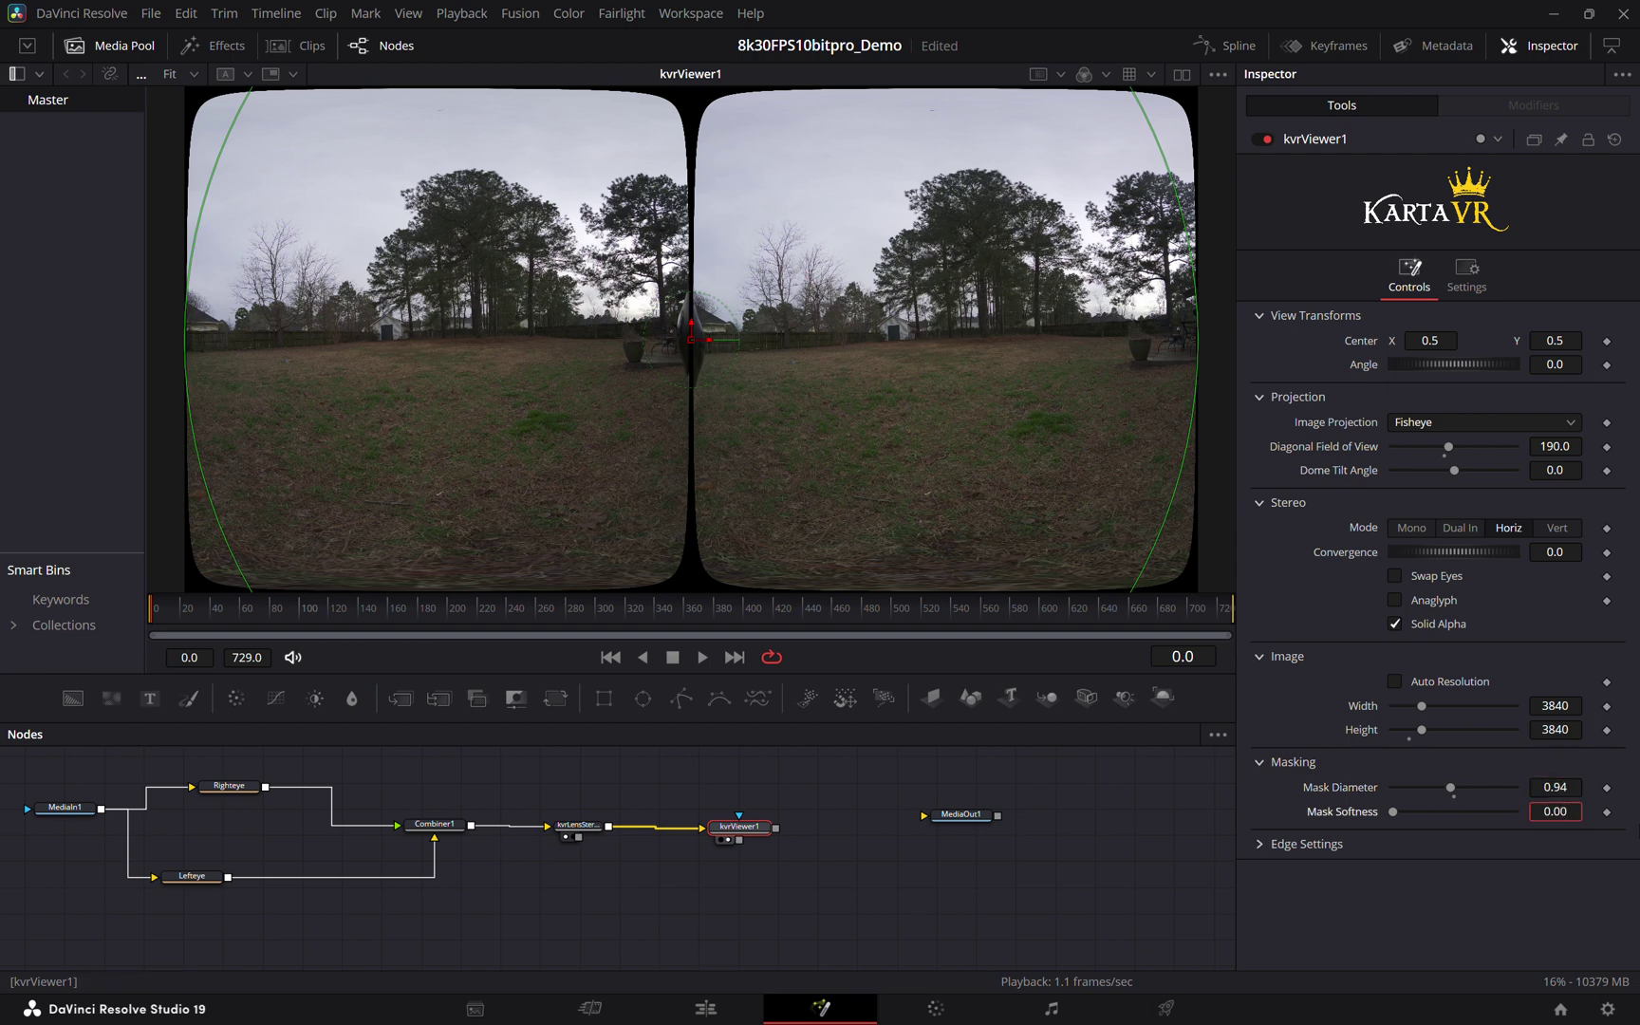
text(5)
key(Return)
key(BackSpace)
text(1)
key(Return)
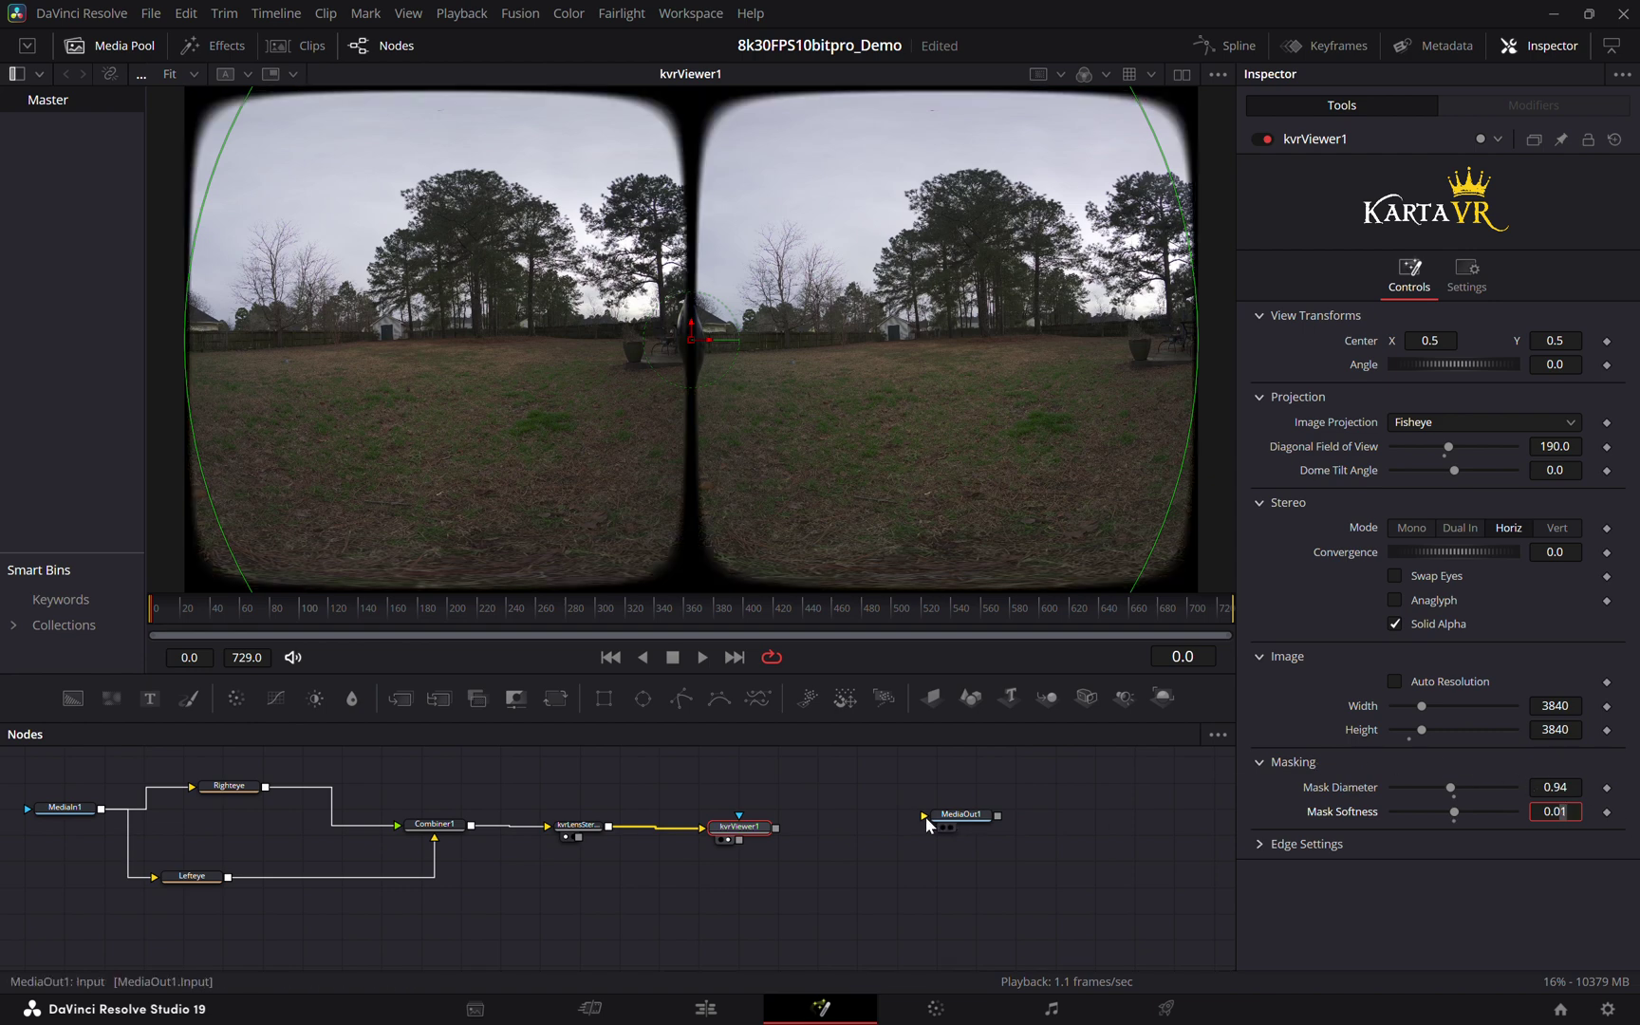
- Place MediaOut1 beside kvrViewer1 and link kvrViewer1's output into MediaOut1's input
drag(949, 818, 922, 830)
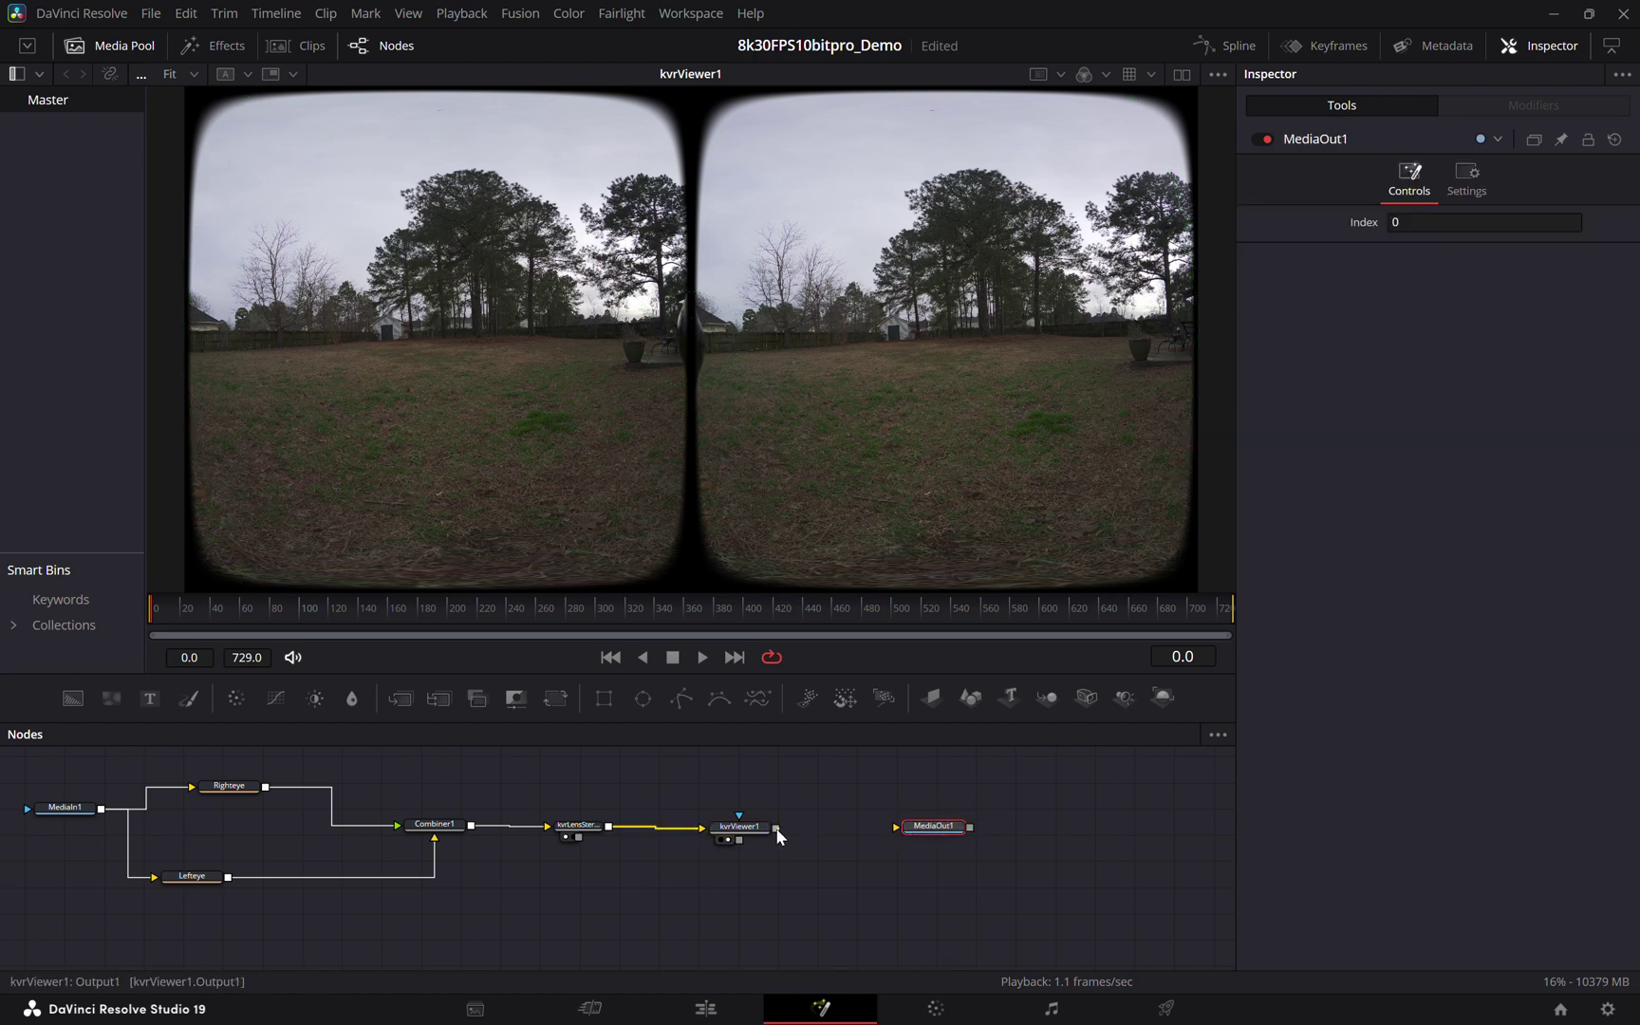
drag(776, 829, 898, 831)
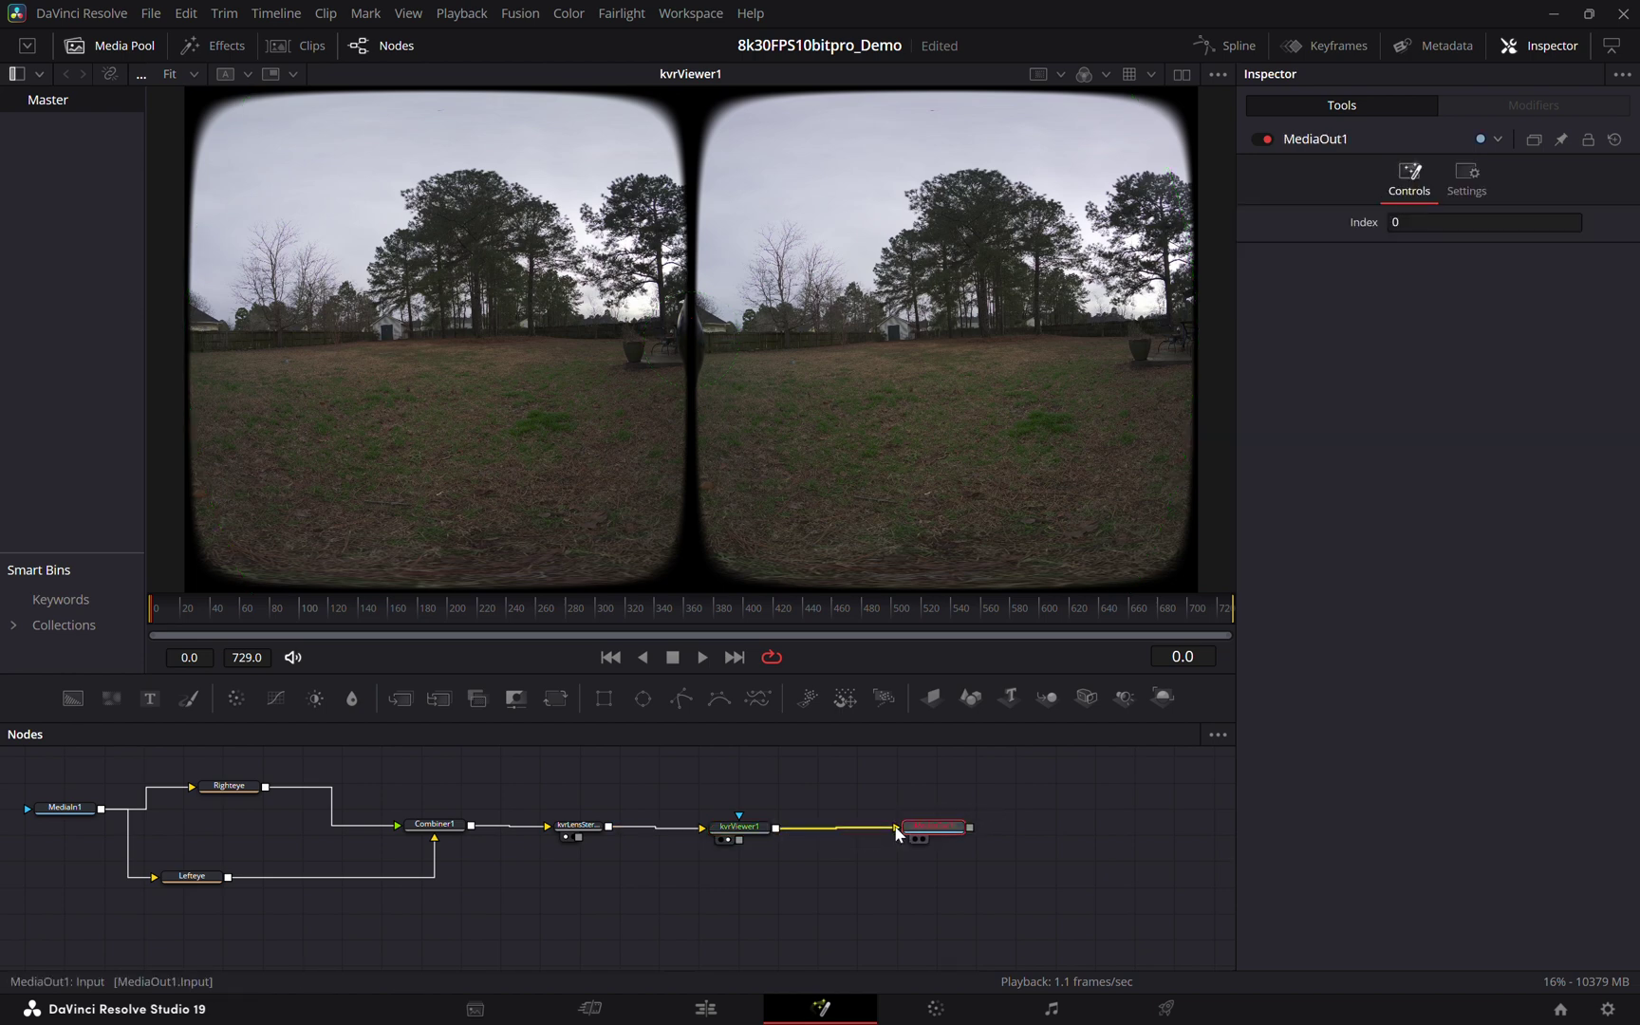